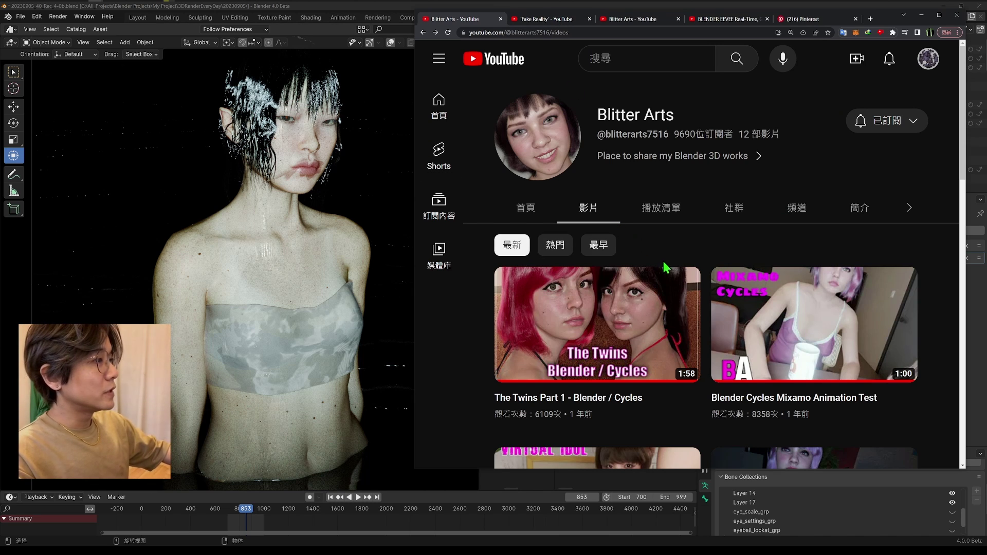
Step: Compare the Cycles render in the 'Fake Reality' video with the flash-lit lipstick portrait on Pinterest, and put the browser away
left_click(549, 19)
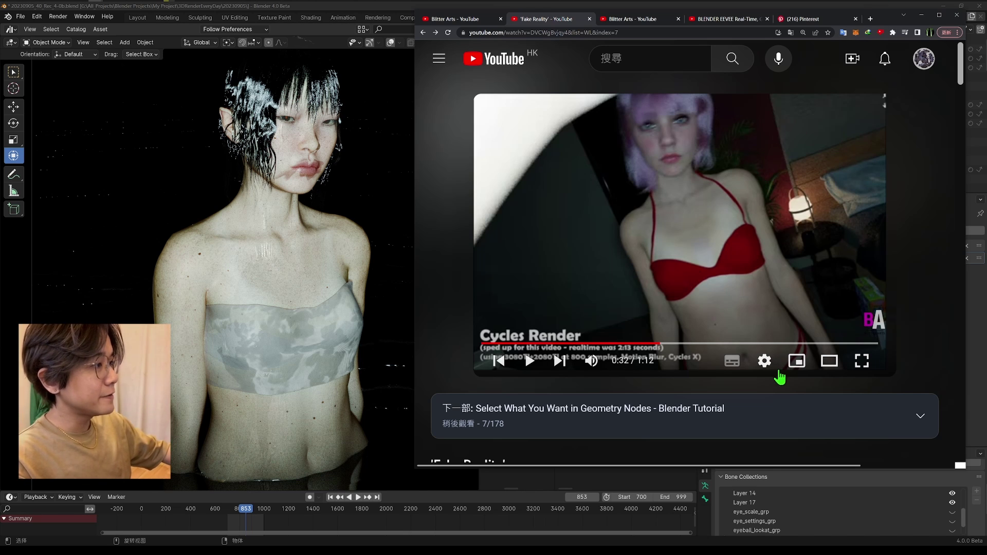
left_click(645, 344)
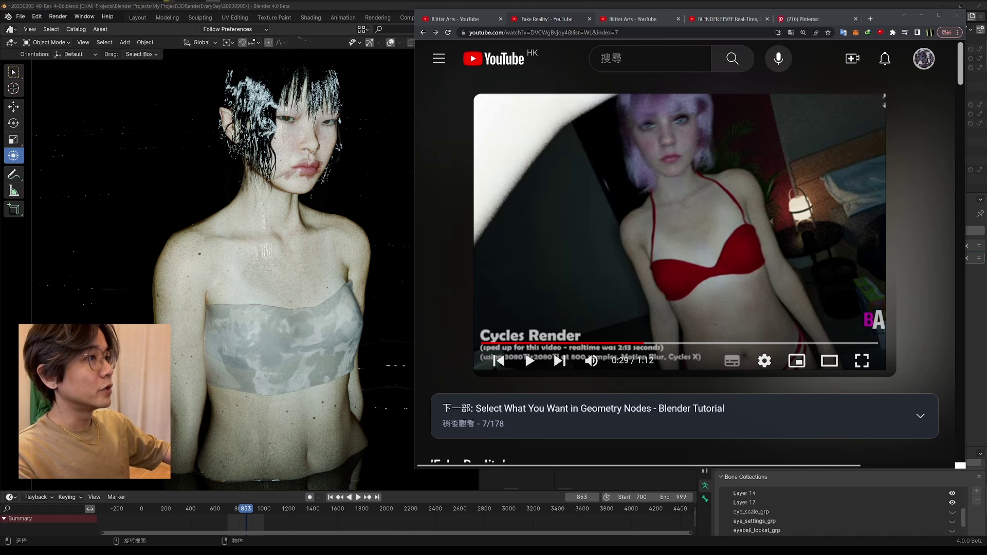
left_click(808, 20)
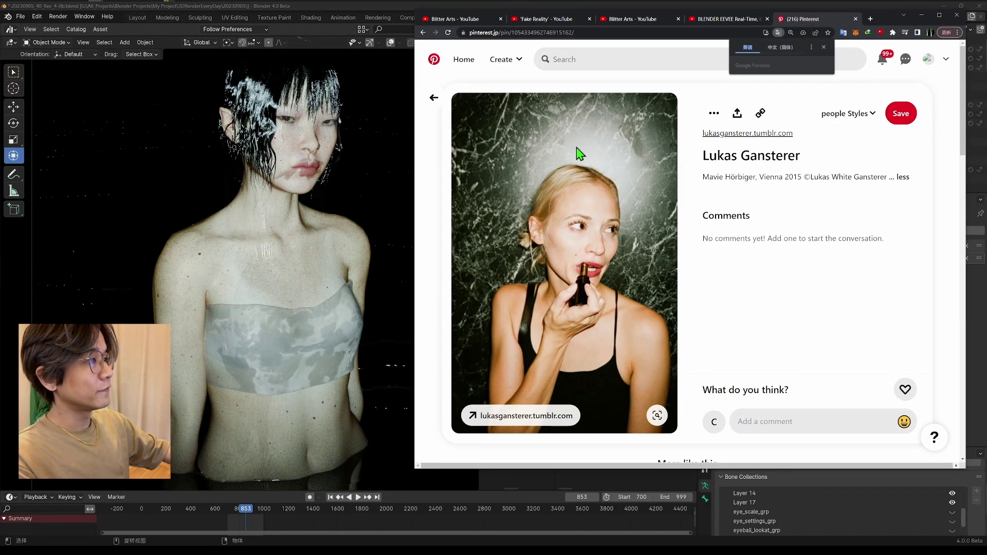
left_click(824, 48)
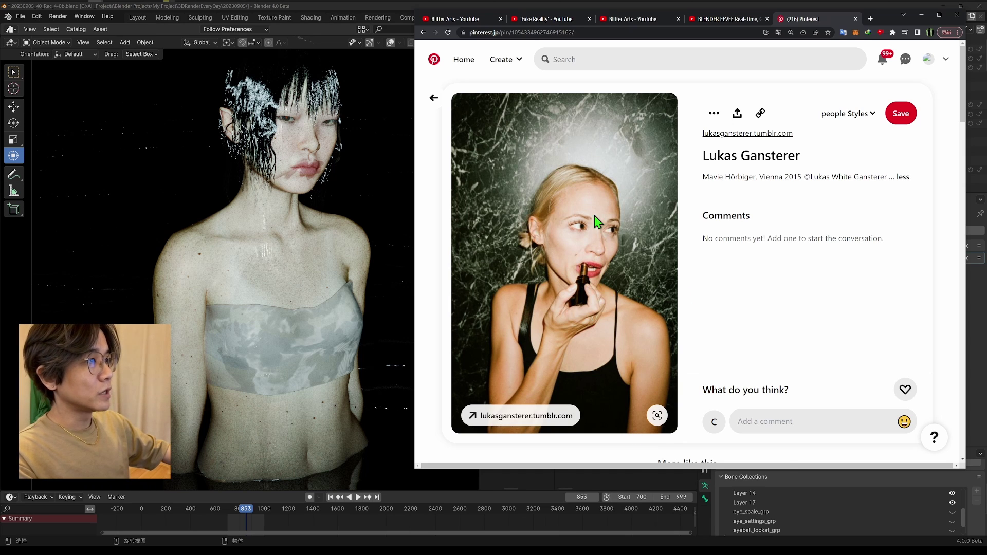
left_click(550, 19)
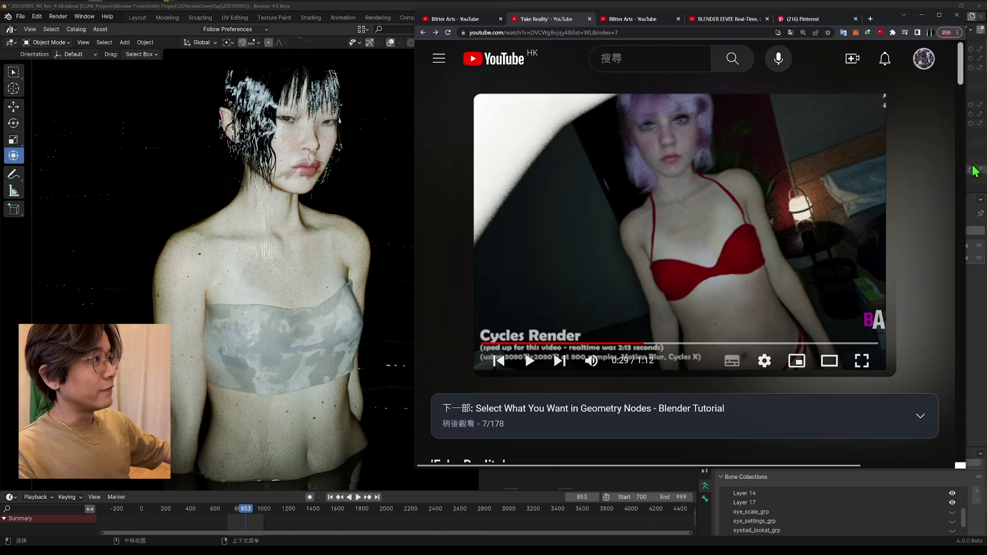
left_click(921, 19)
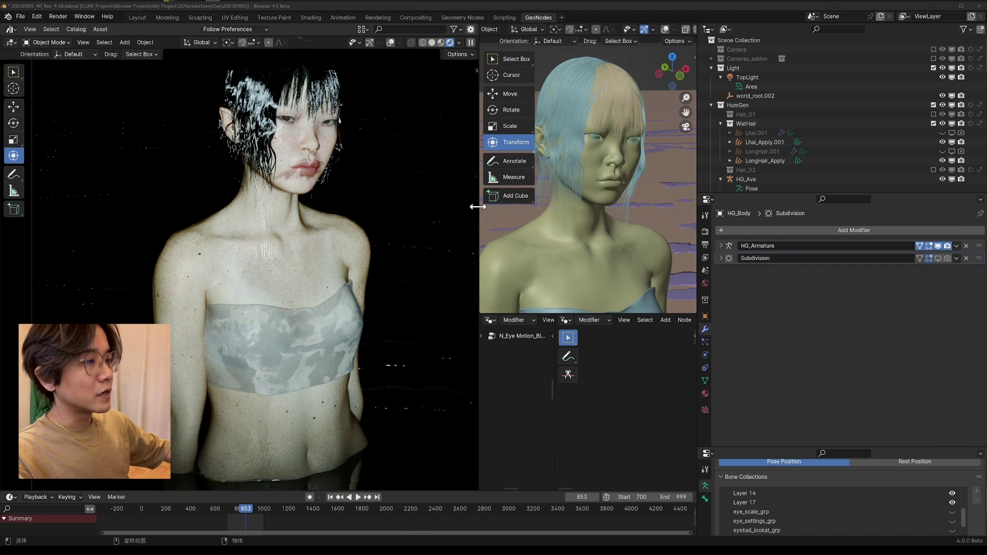
Step: Widen the main 3D viewport and switch its shading to Material Preview
left_click_drag(480, 209, 540, 209)
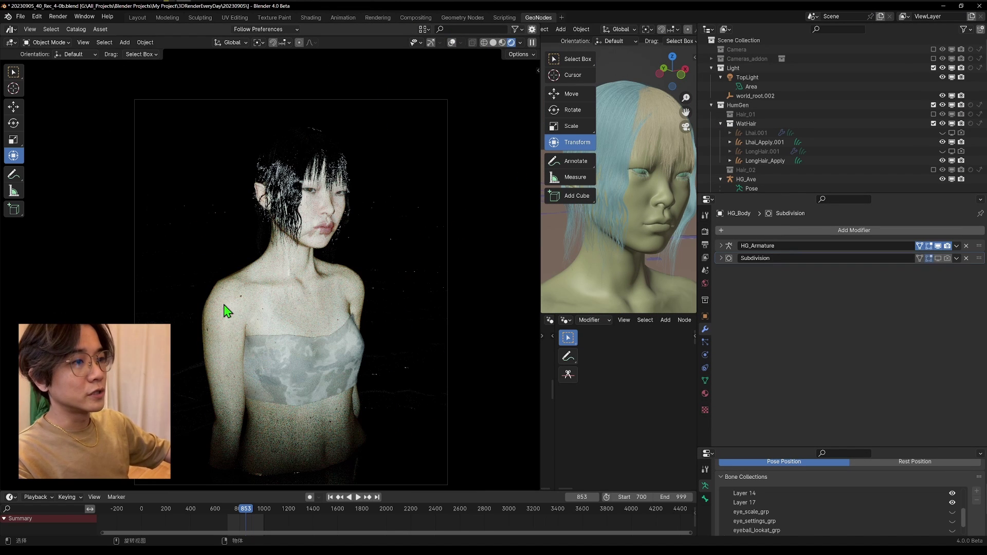
left_click(501, 42)
Step: Walk and orbit around the wet-haired character standing in the water to examine her face, hair and torso
key("shift+grave")
key("w")
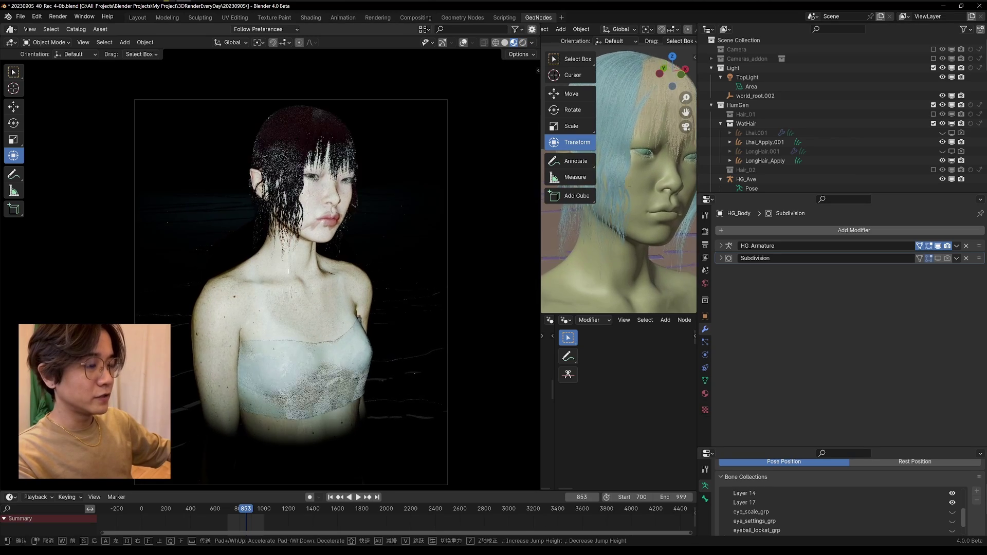
key("w")
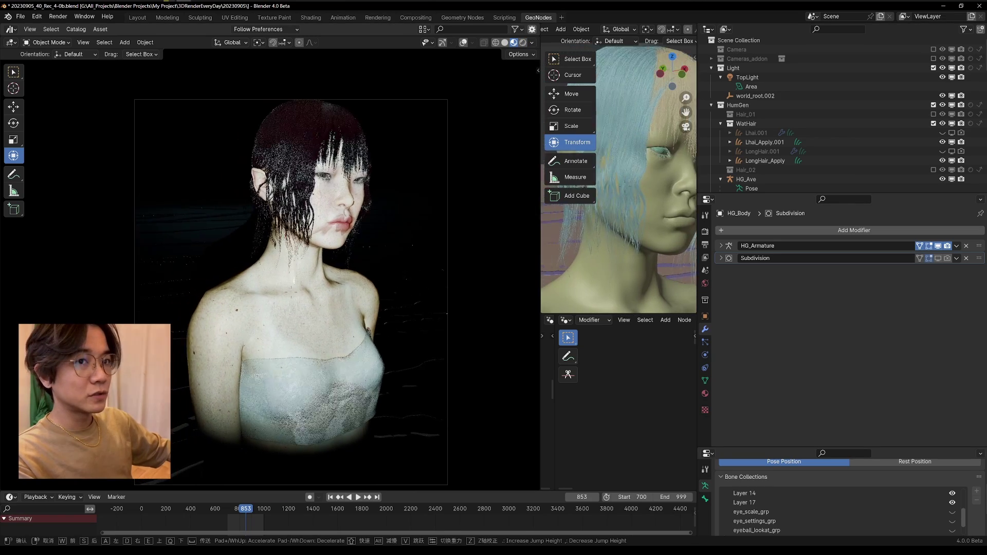
key("s")
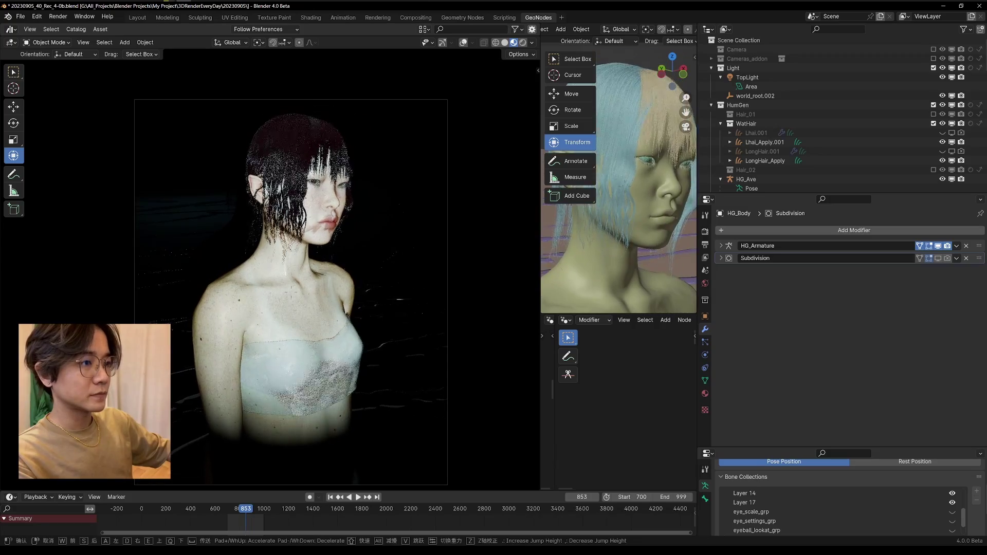
key("d")
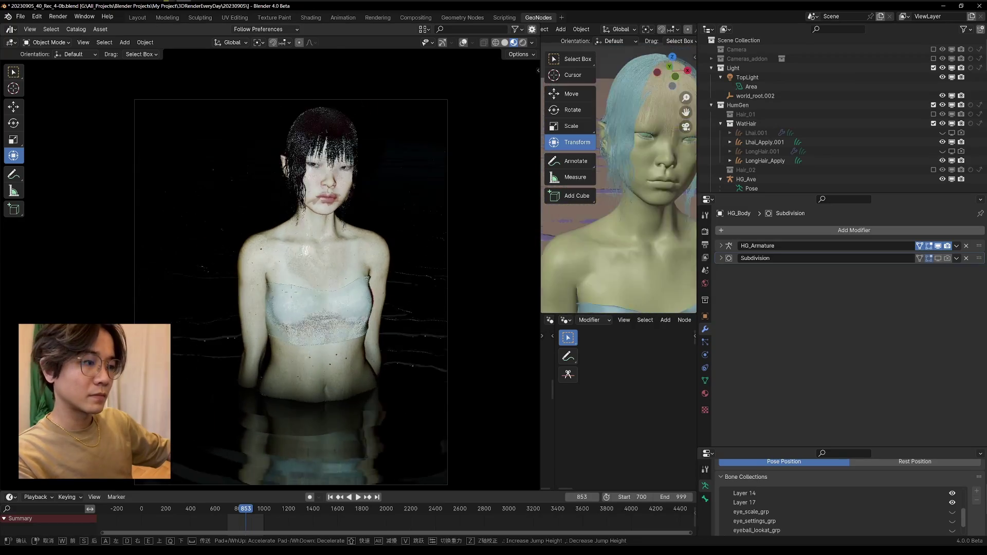
key("d")
key("s")
left_click(290, 292)
middle_click_drag(290, 292, 301, 257)
scroll(301, 254, "up", 8)
middle_click_drag(452, 227, 329, 283, "shift")
Step: Exclude the Sea collection from the view layer and turn off Scene World in the viewport shading
scroll(748, 134, "down", 15)
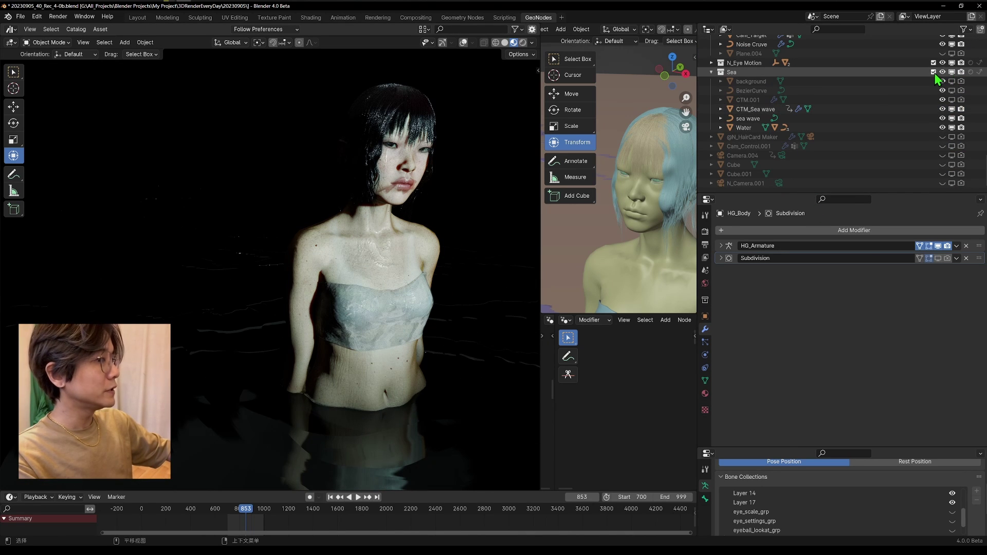
left_click(933, 74)
left_click(531, 42)
scroll(434, 235, "down", 4)
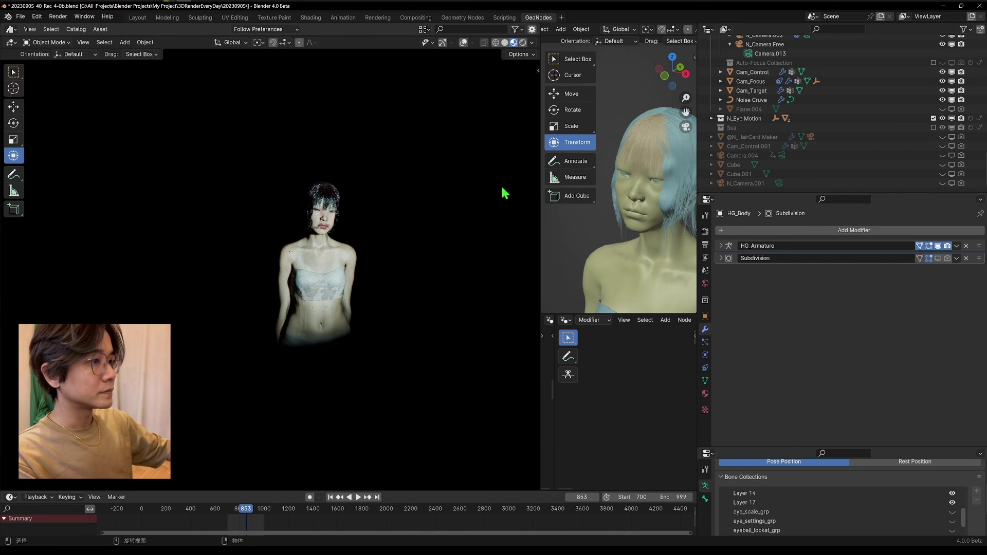
left_click(531, 43)
left_click(478, 98)
Step: Examine the character's full body from several angles, including her head and upper torso up close
mouse_move(288, 242)
middle_mouse_down()
mouse_move(359, 253)
mouse_move(193, 244)
mouse_move(408, 278)
middle_mouse_up()
scroll(359, 253, "up", 2)
scroll(360, 275, "down", 3)
middle_click_drag(344, 273, 247, 280)
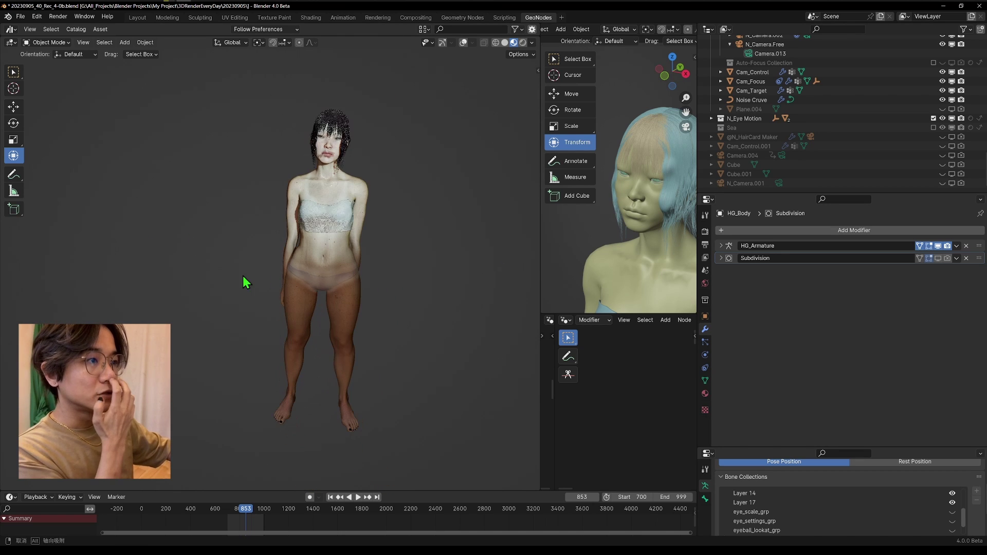
scroll(381, 263, "up", 2)
middle_click_drag(359, 337, 377, 326)
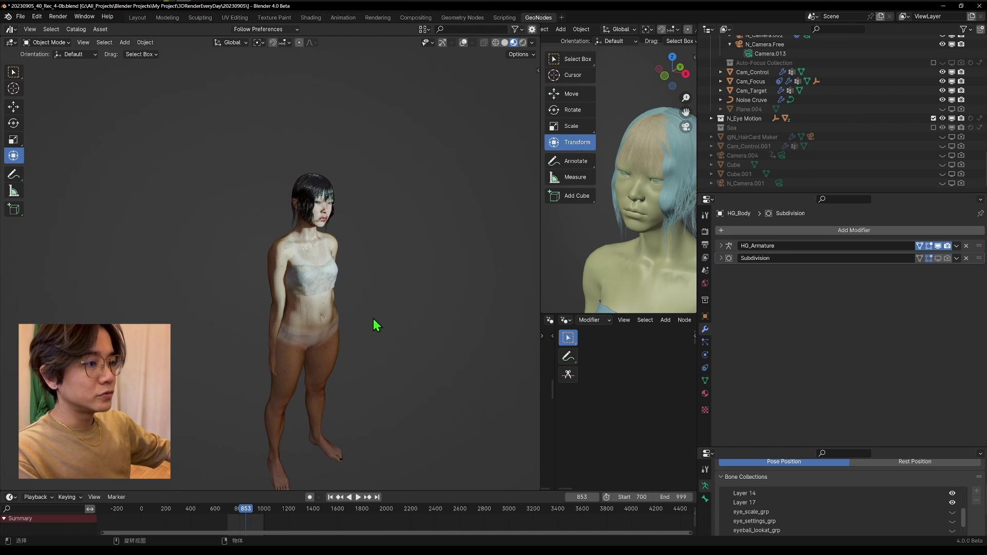
scroll(372, 321, "up", 4)
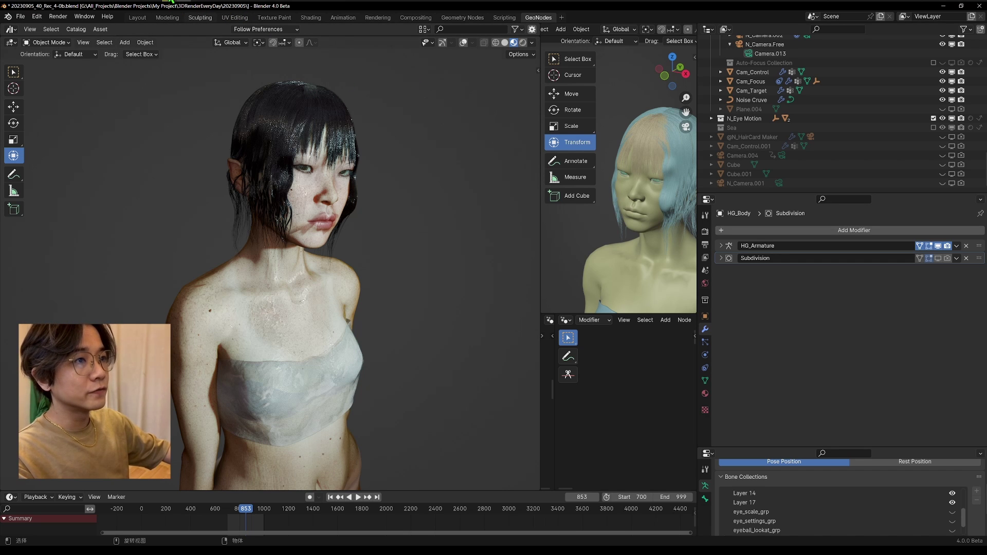
Step: Switch to the browser and view the Blitter Arts channel and its 'BLENDER EEVEE Real-Time, Girl #1 Part 2' video
key("alt+Tab")
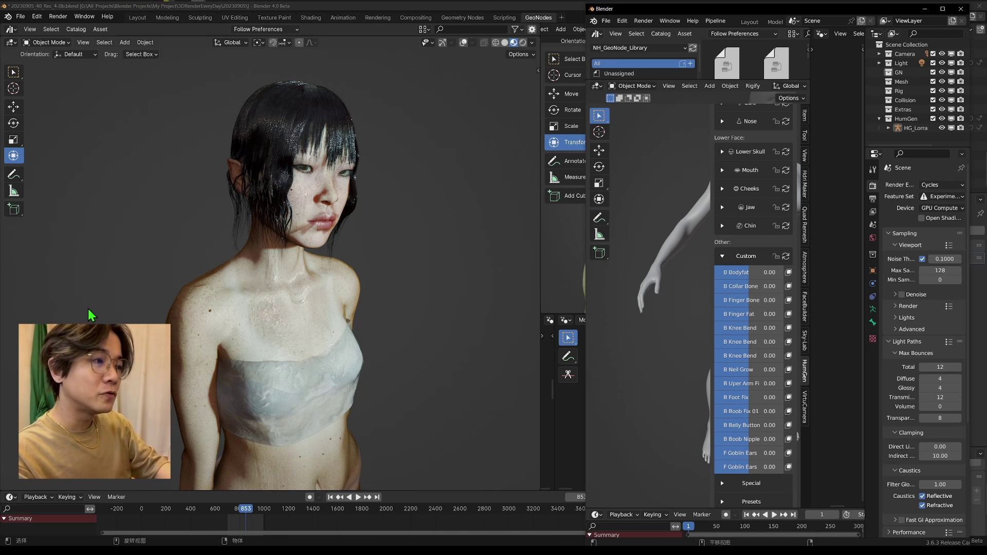
key("alt+Tab")
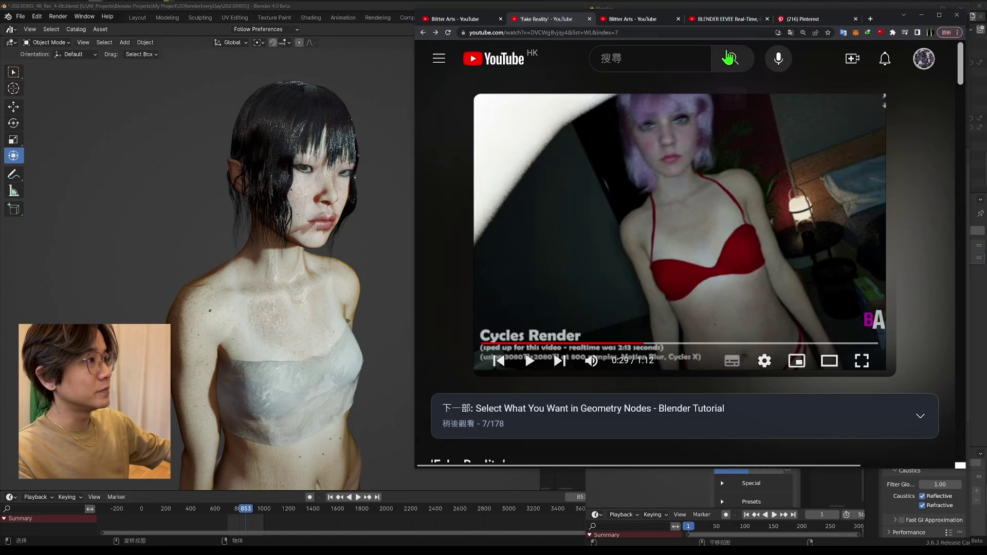
left_click(637, 22)
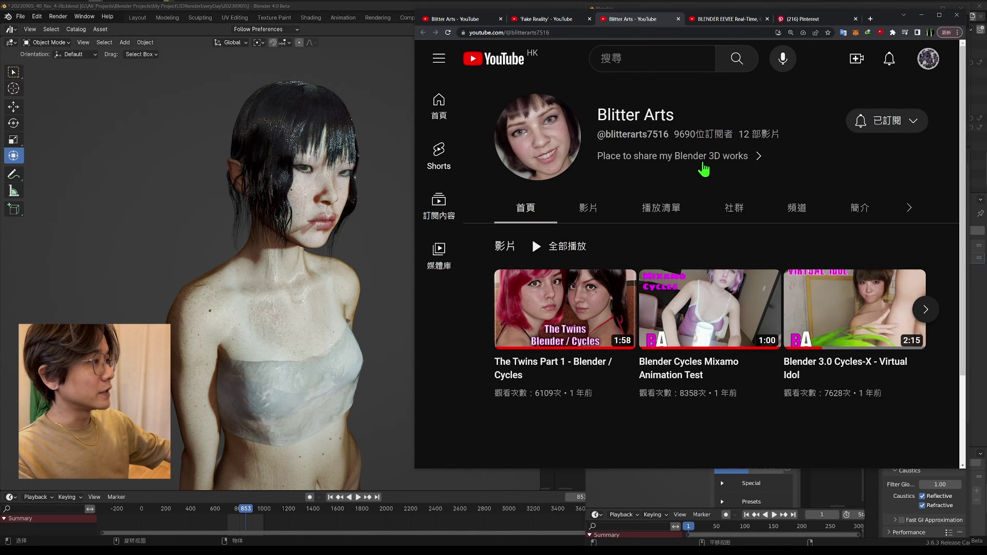
left_click(714, 20)
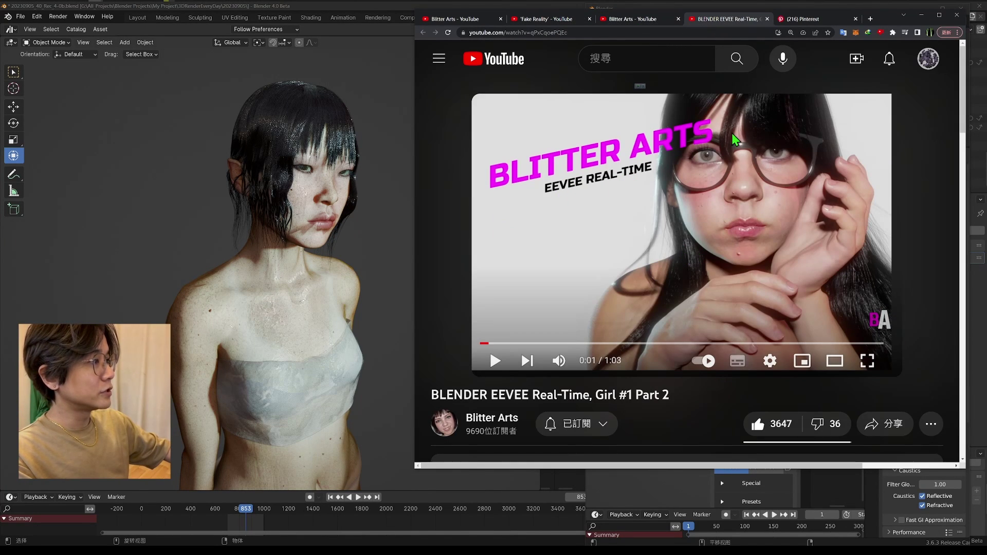
mouse_move(870, 317)
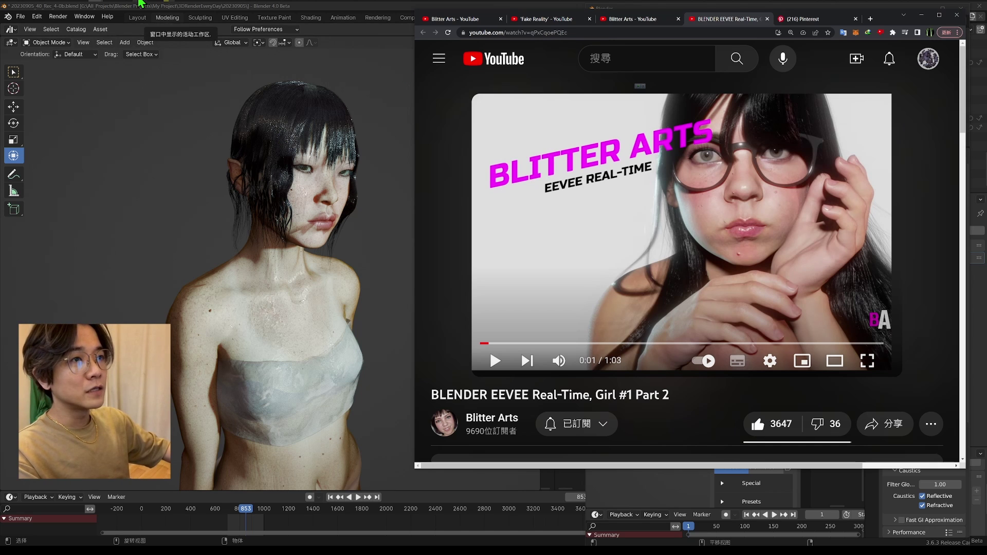
Step: Review the renders 09.png and 06.png in an enlarged image viewer window and move the window out of the way
mouse_move(105, 58)
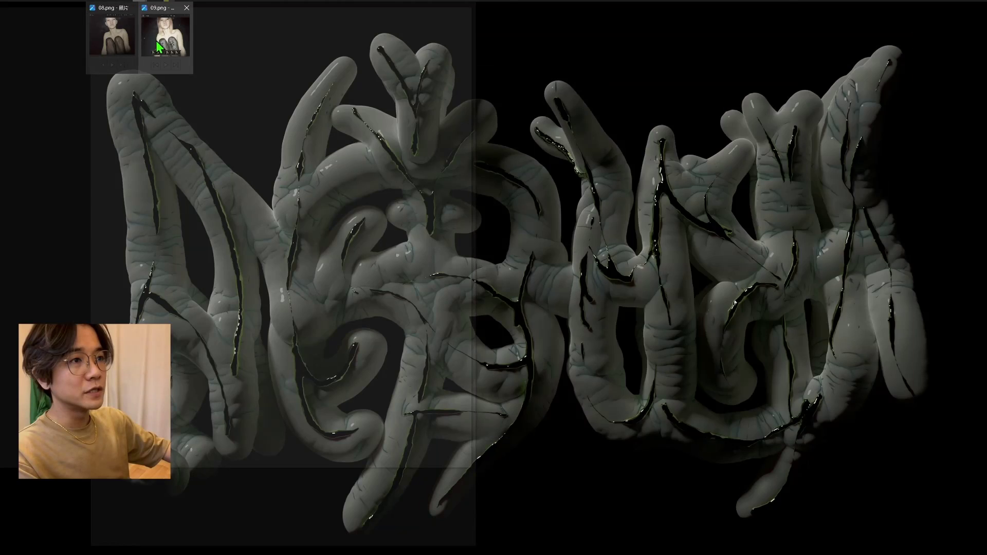
left_click(165, 44)
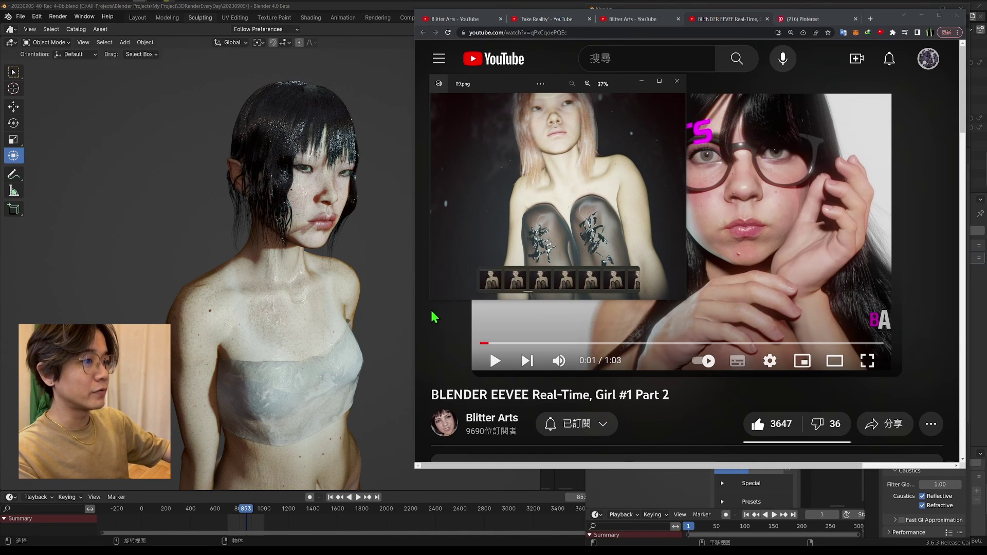
left_click_drag(430, 300, 406, 441)
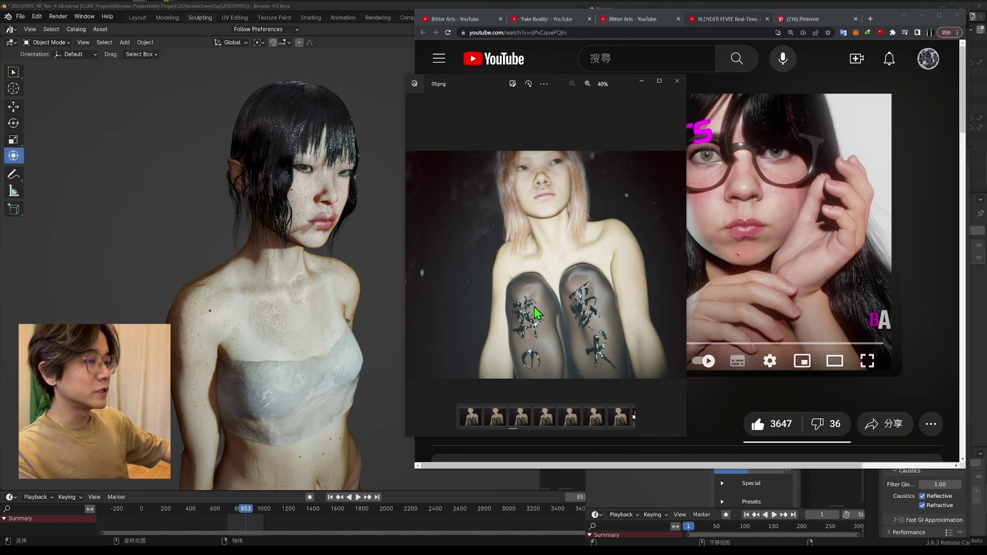
scroll(534, 312, "up", 2)
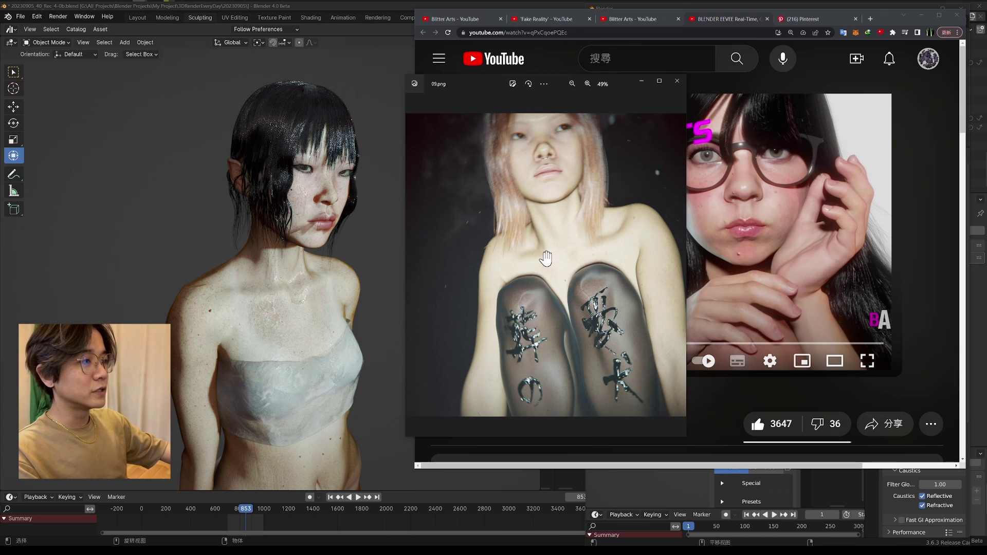
scroll(546, 258, "down", 2)
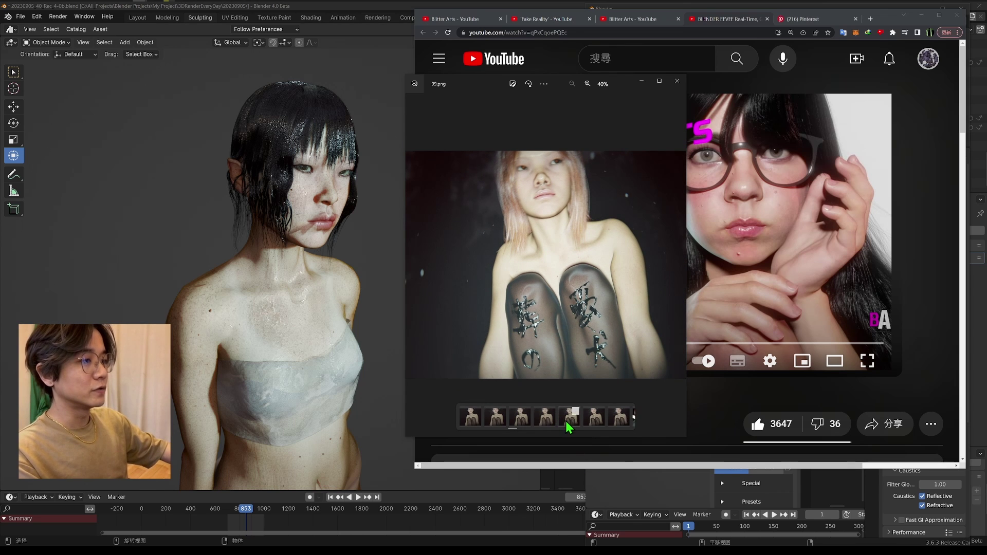
left_click(568, 421)
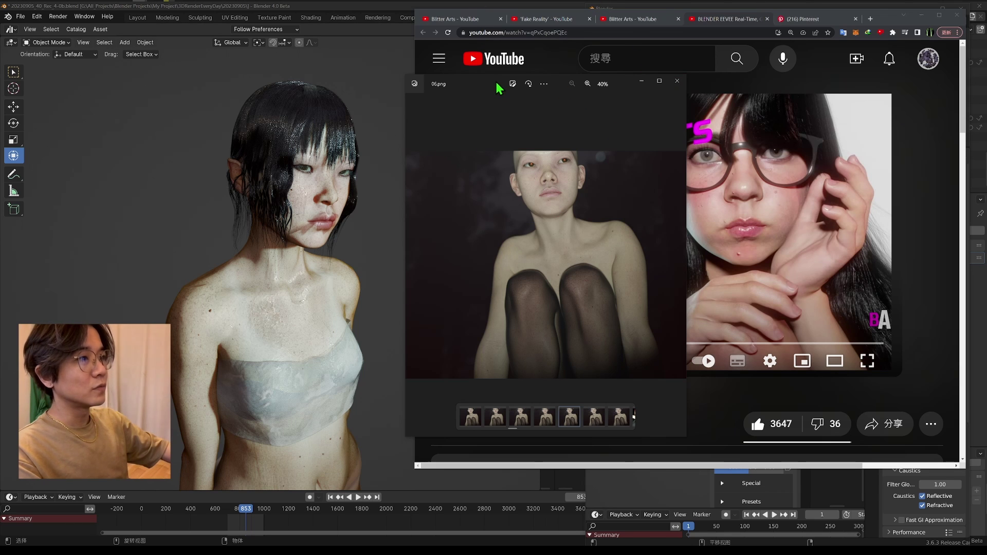
left_click_drag(496, 82, 0, 82)
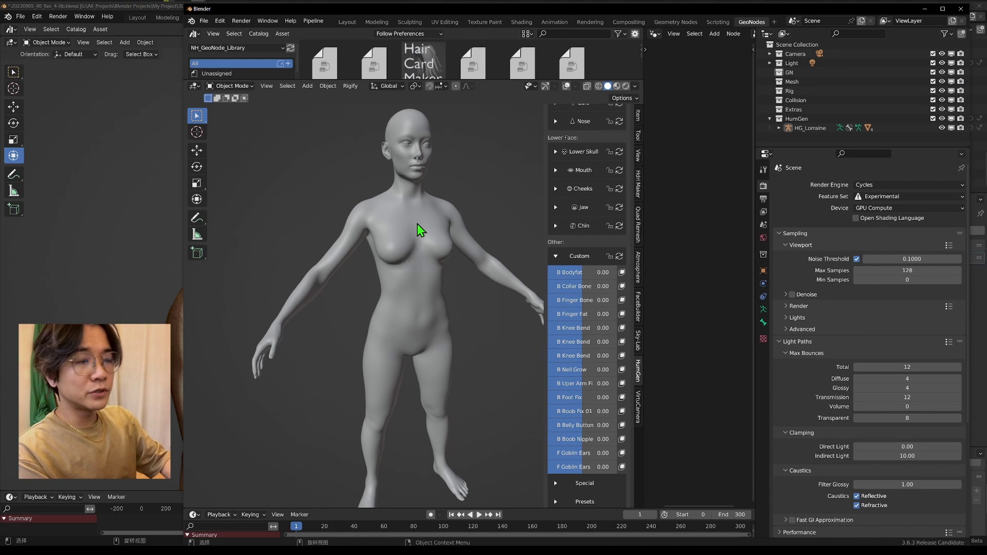
Step: In the second Blender window, expand the Upper Skull face settings in HumGen and widen the panel to show full slider names
scroll(565, 154, "up", 5)
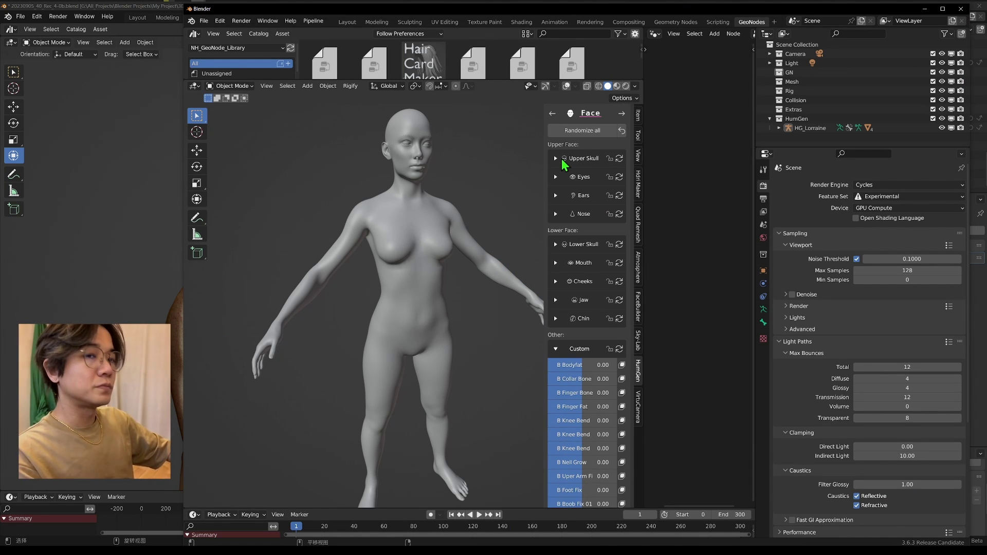
left_click(555, 158)
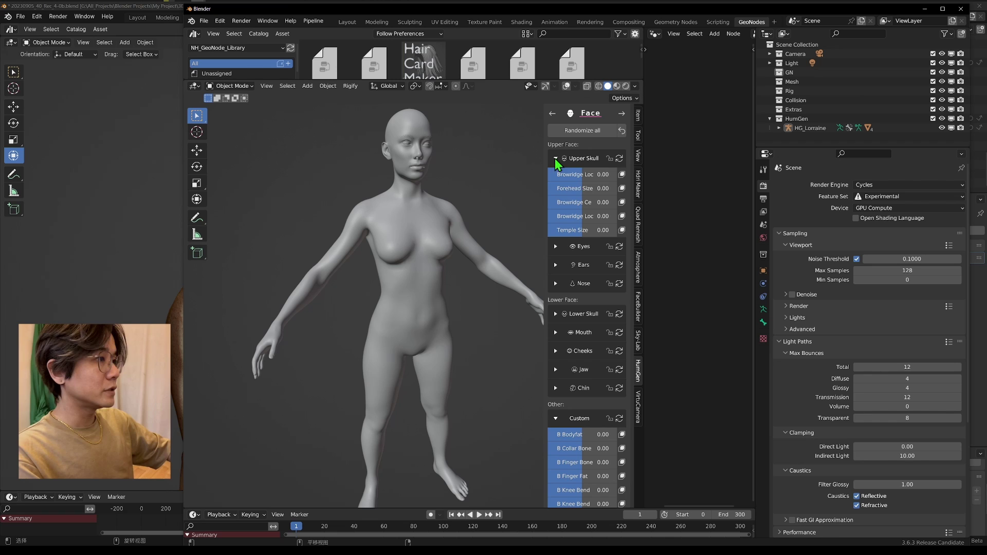
left_click_drag(568, 188, 598, 202)
right_click(568, 188)
right_click(555, 206)
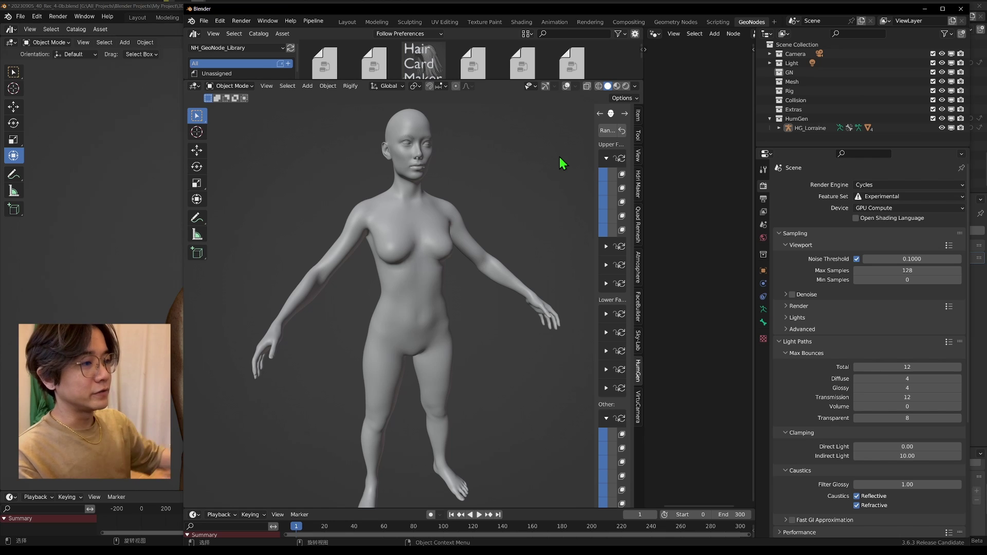
left_click_drag(596, 190, 503, 190)
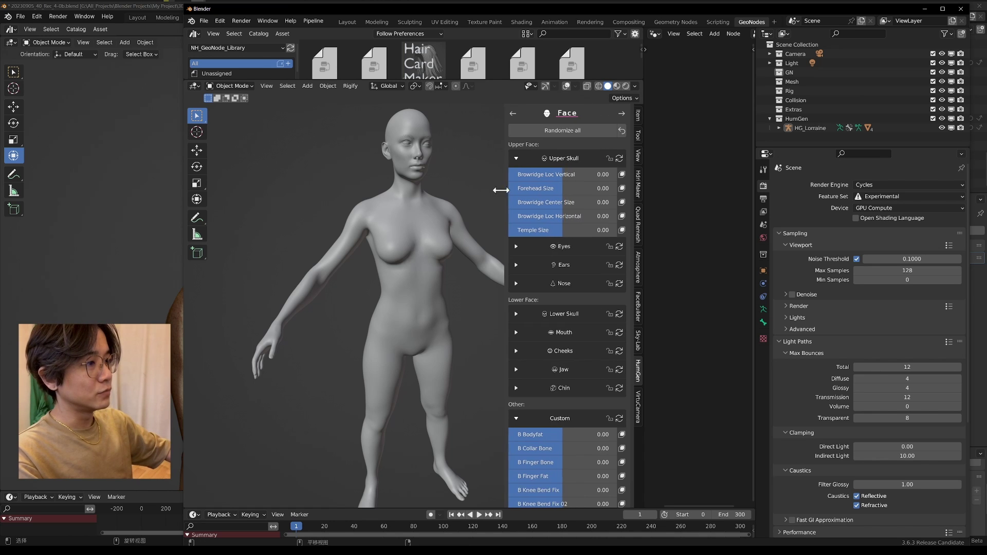
Step: Set the B Foot Fix slider in HumGen's Custom settings to about 1.27 and check the feet up close
scroll(562, 353, "down", 6)
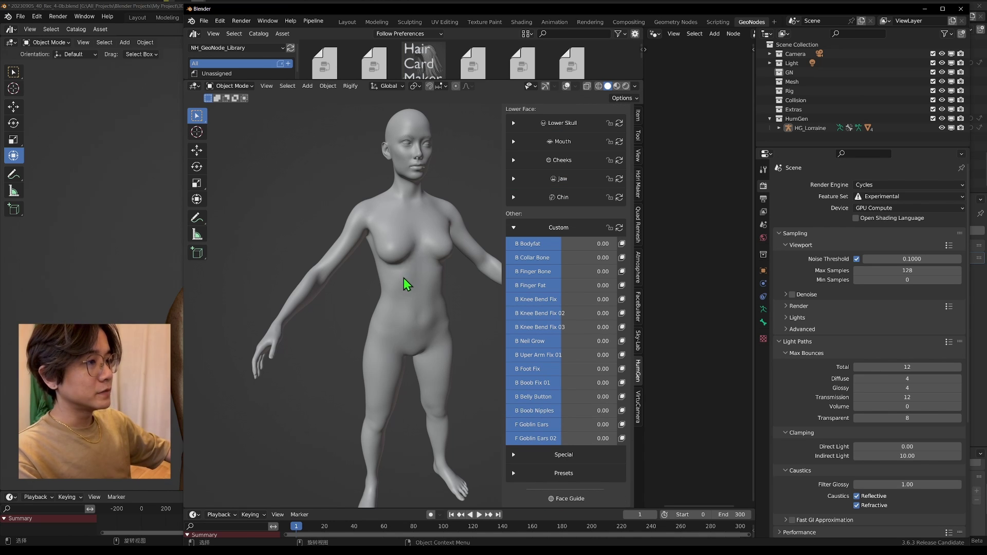
middle_click_drag(403, 277, 411, 281)
middle_click_drag(438, 398, 458, 268, "shift")
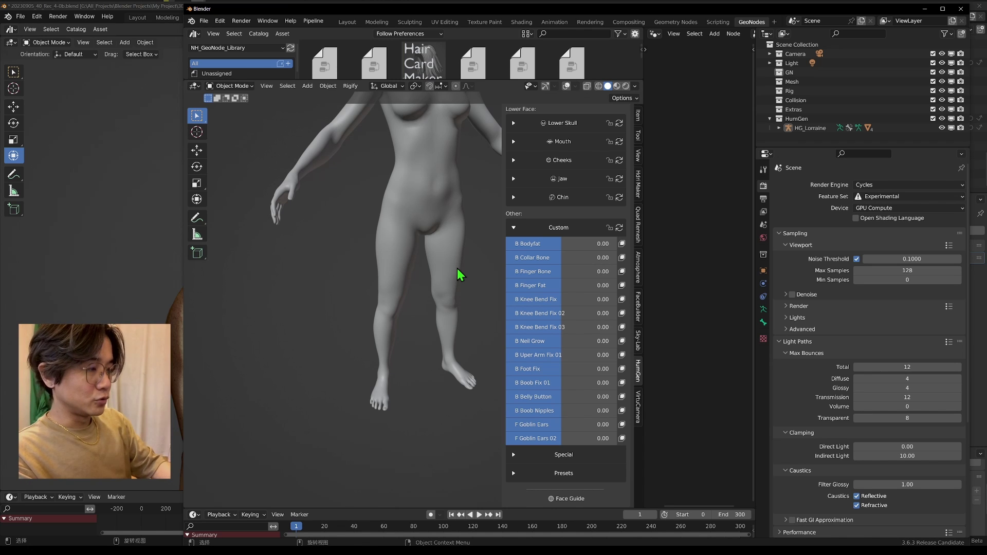
middle_click_drag(410, 255, 449, 300)
scroll(433, 428, "up", 2)
scroll(423, 361, "up", 2)
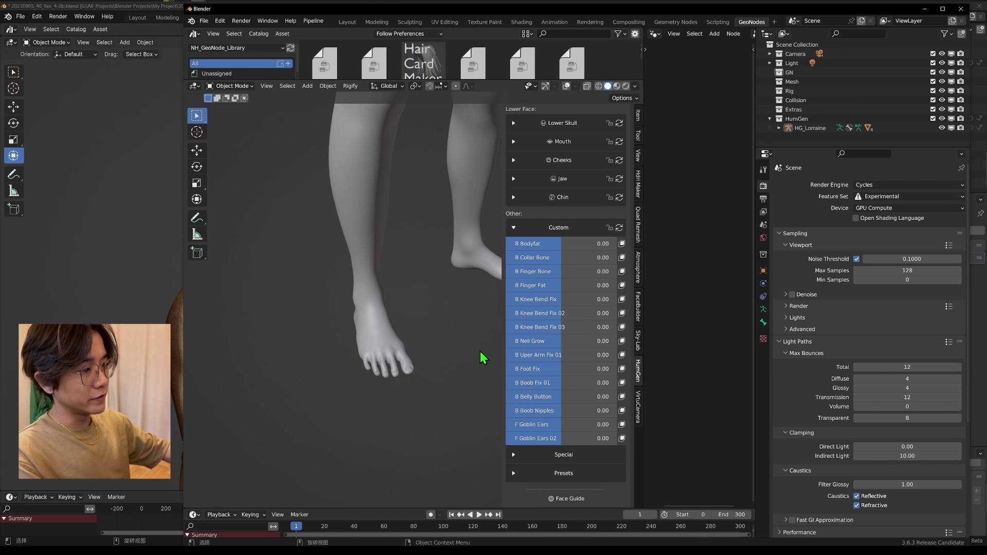
middle_click_drag(362, 384, 353, 375)
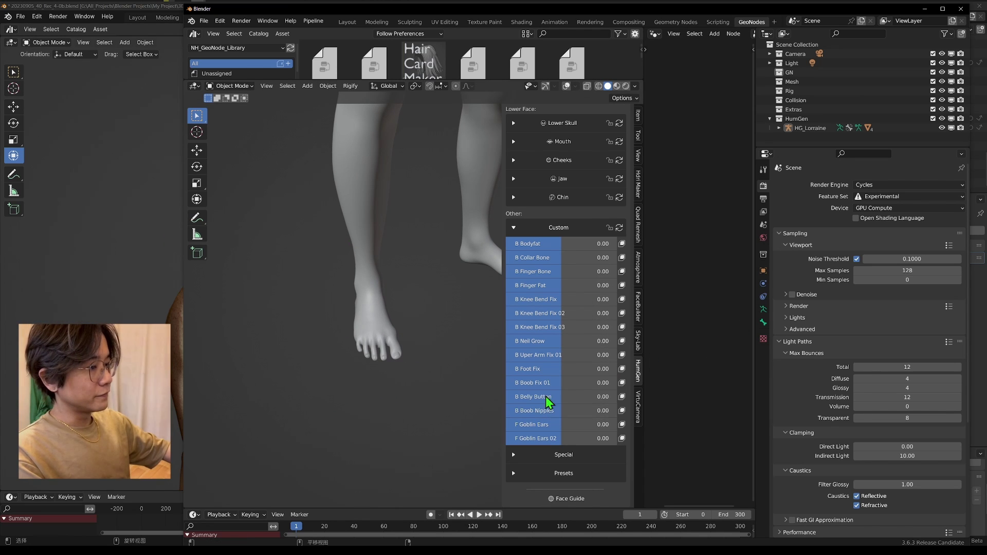
left_click_drag(553, 369, 596, 368)
middle_click_drag(441, 375, 415, 403)
scroll(429, 285, "down", 3)
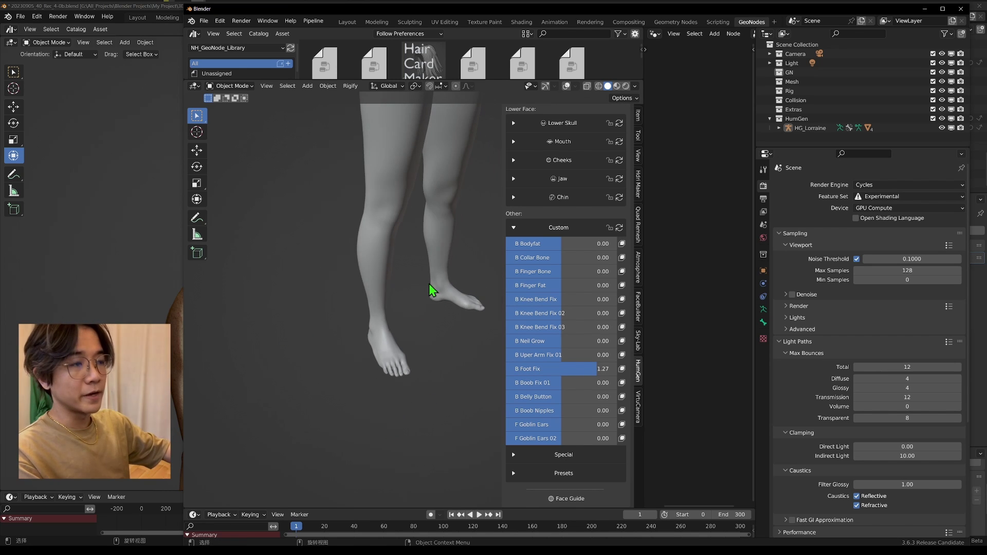
Step: Switch the viewport to Material Preview shading to show the base body's skin on the arm and hand
middle_click_drag(467, 262, 493, 487, "shift")
mouse_move(399, 410)
middle_mouse_down()
mouse_move(345, 283)
mouse_move(457, 313)
mouse_move(335, 282)
middle_mouse_up()
scroll(335, 282, "up", 3)
scroll(334, 282, "down", 3)
key("z")
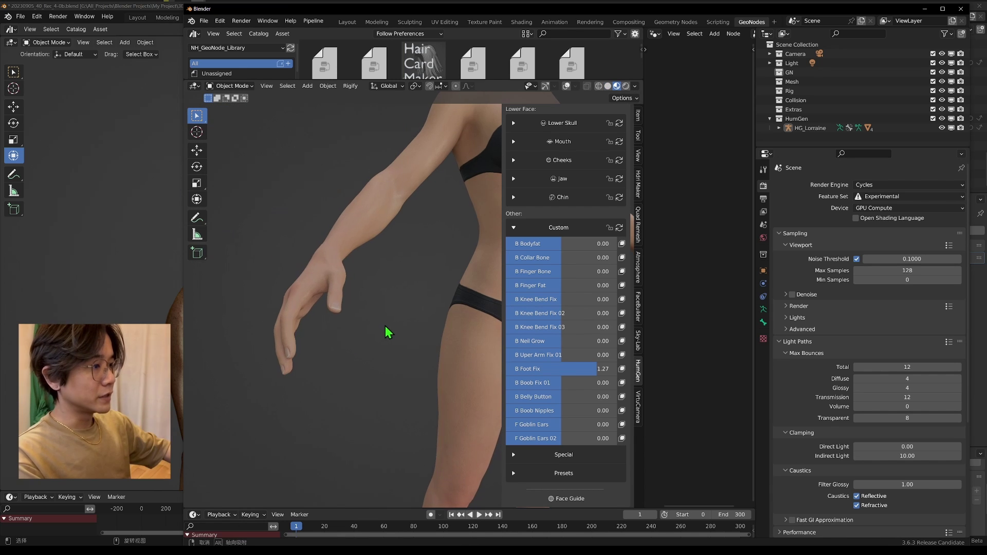
Step: Try the B Finger Fat slider at 2.00 on the hand, and settle it at about 1.65
scroll(422, 370, "up", 2)
middle_click_drag(358, 328, 386, 297, "shift")
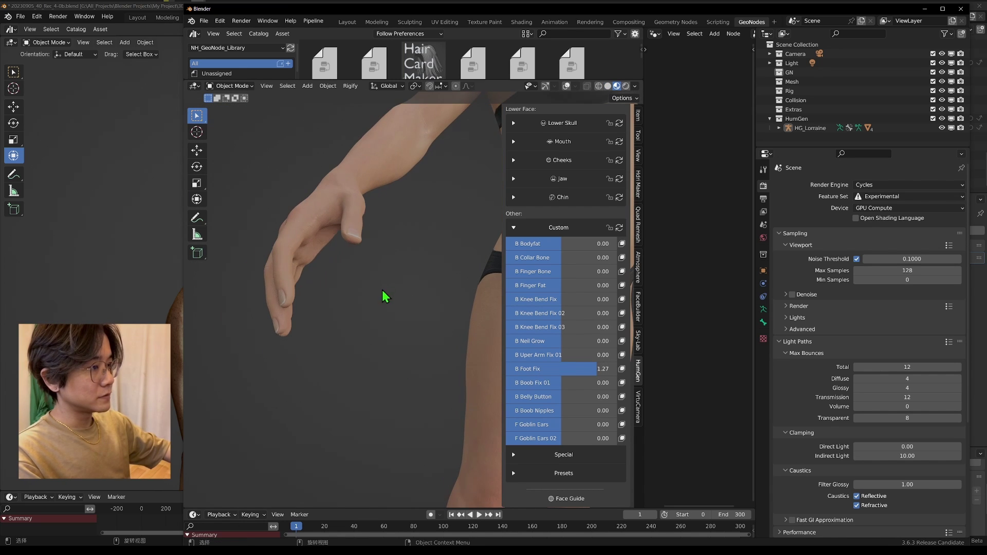
left_click(539, 287)
left_click_drag(538, 285, 586, 285)
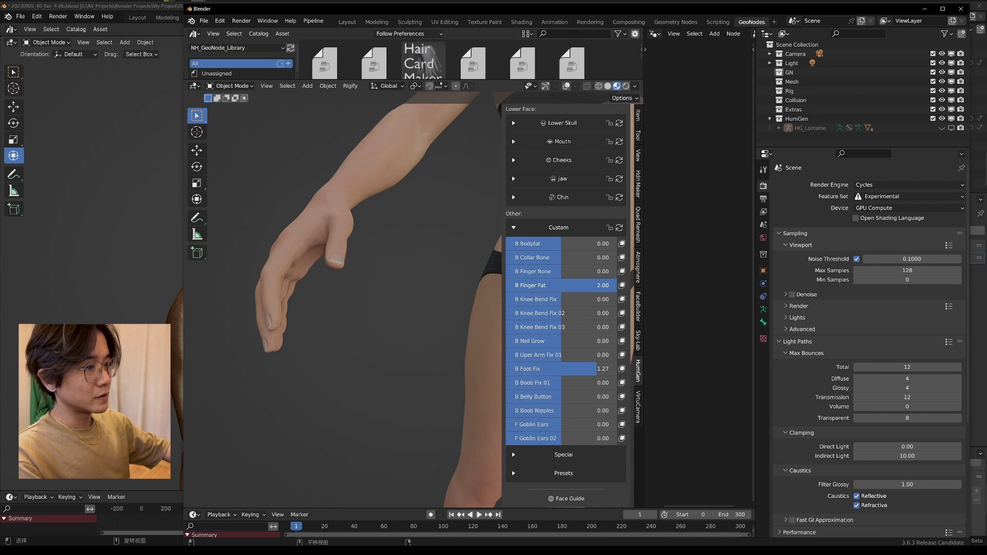
middle_click_drag(314, 273, 340, 287)
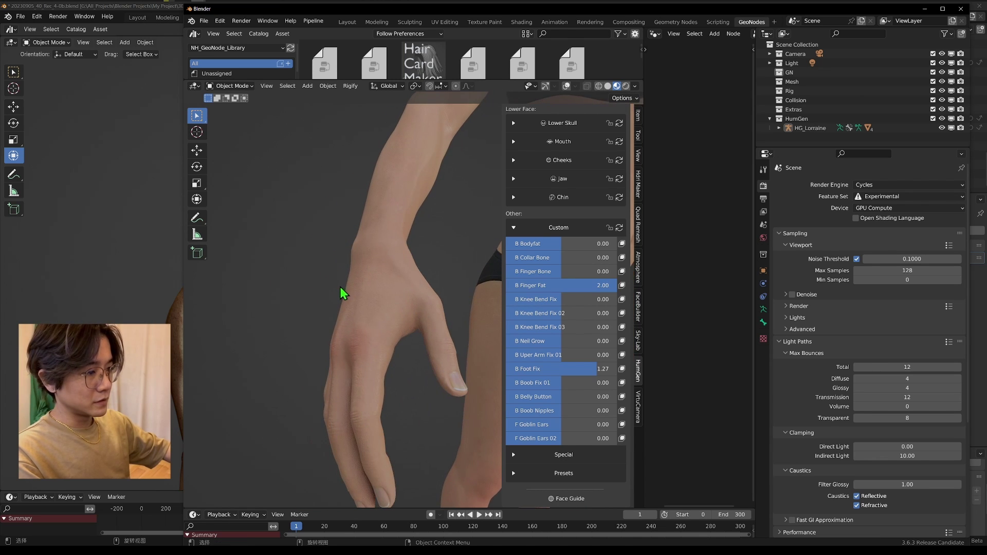
middle_click_drag(377, 398, 375, 385)
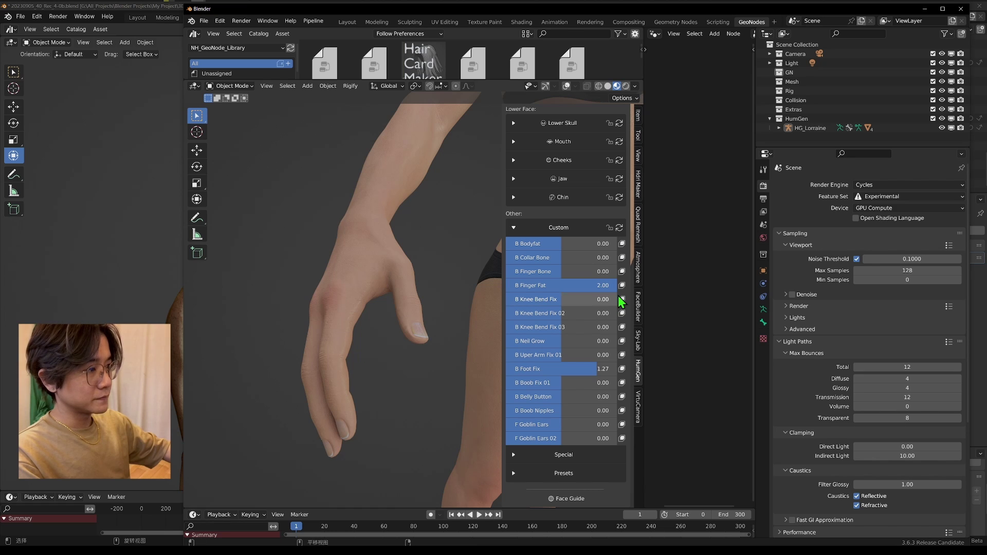
mouse_move(612, 285)
left_mouse_down()
mouse_move(524, 285)
mouse_move(609, 285)
left_mouse_up()
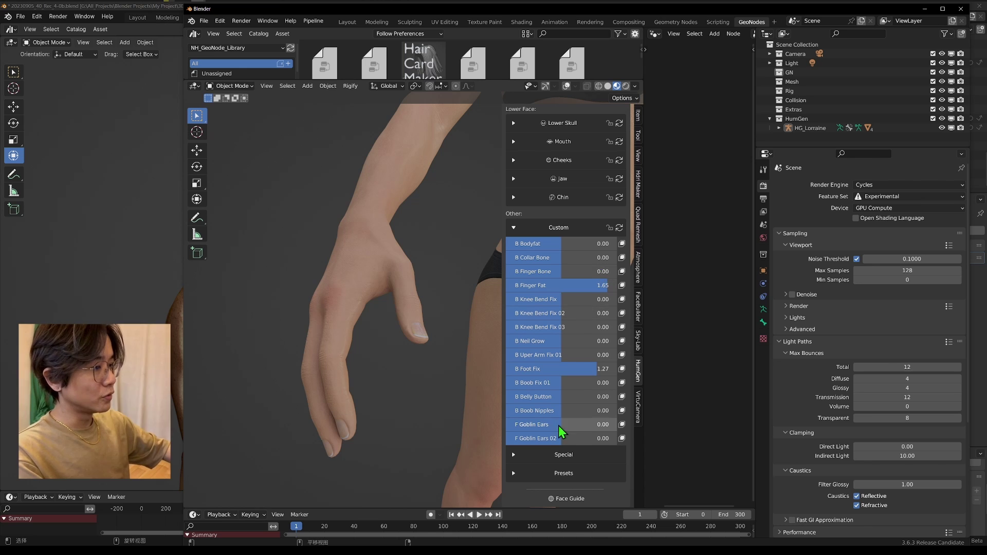
Step: Lengthen the fingernails with B Neil Grow at about 1.12, reduce the slider to about 0.18, and review the whole body
left_click_drag(551, 343, 599, 340)
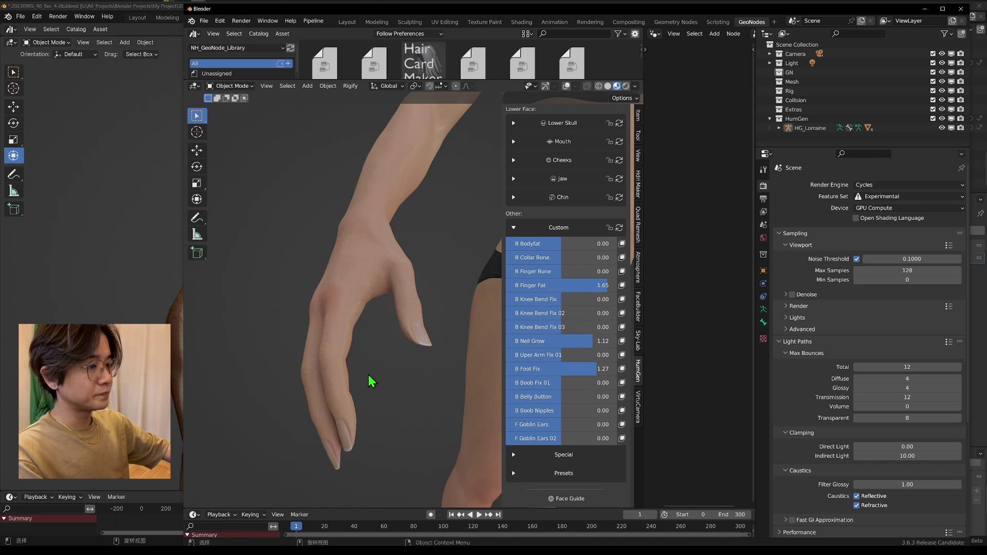
middle_click_drag(370, 381, 383, 352)
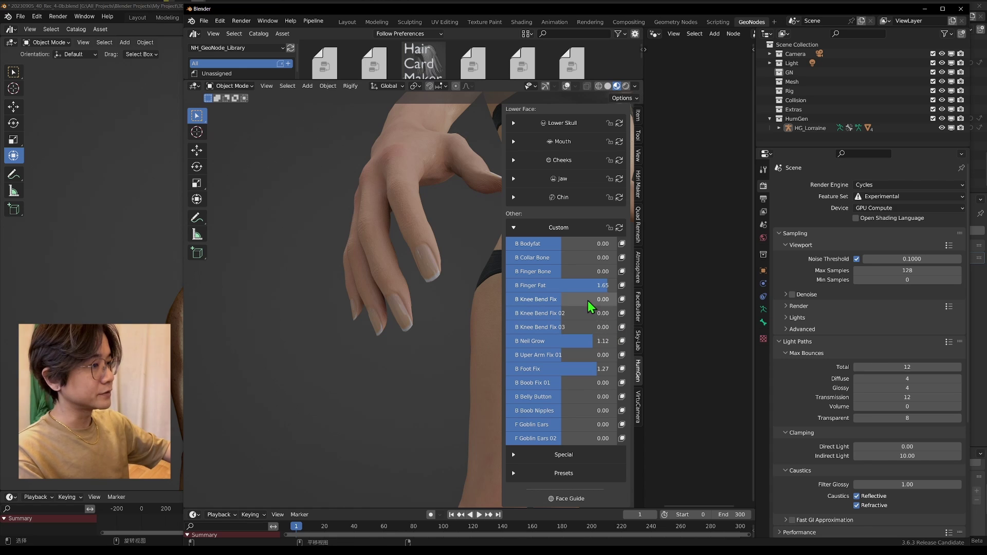
left_click_drag(591, 340, 566, 341)
scroll(325, 242, "down", 5)
middle_click_drag(325, 242, 589, 349, "shift")
scroll(423, 249, "down", 2)
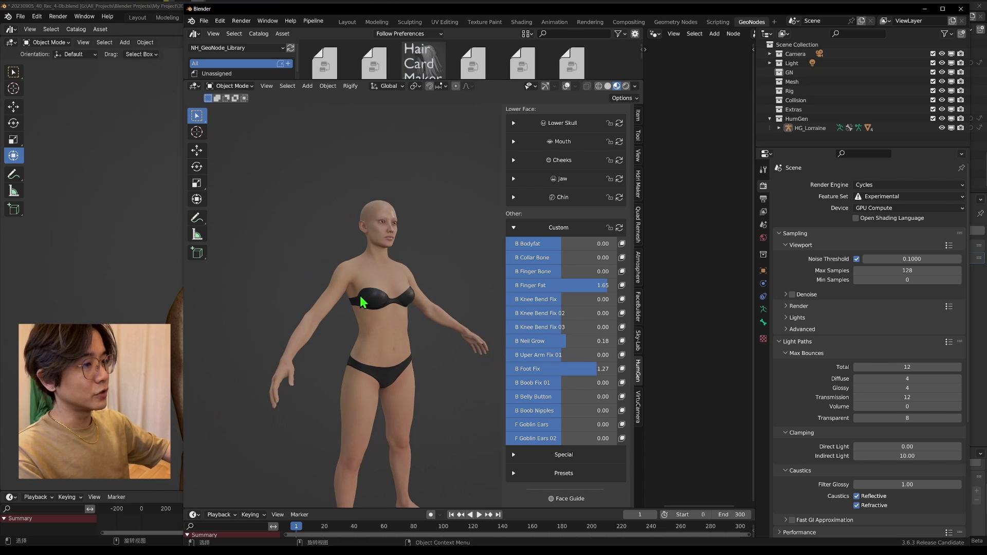
middle_click_drag(360, 296, 372, 275, "shift")
middle_click_drag(414, 238, 417, 249)
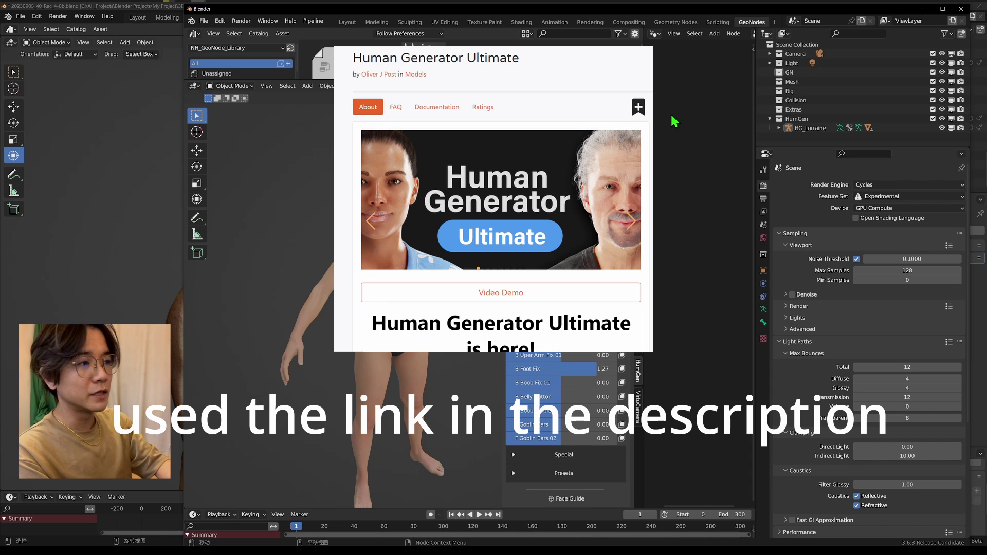
Step: Minimize the HumGen Blender window and show the wet-haired character's face in the rendered camera view
left_click(923, 9)
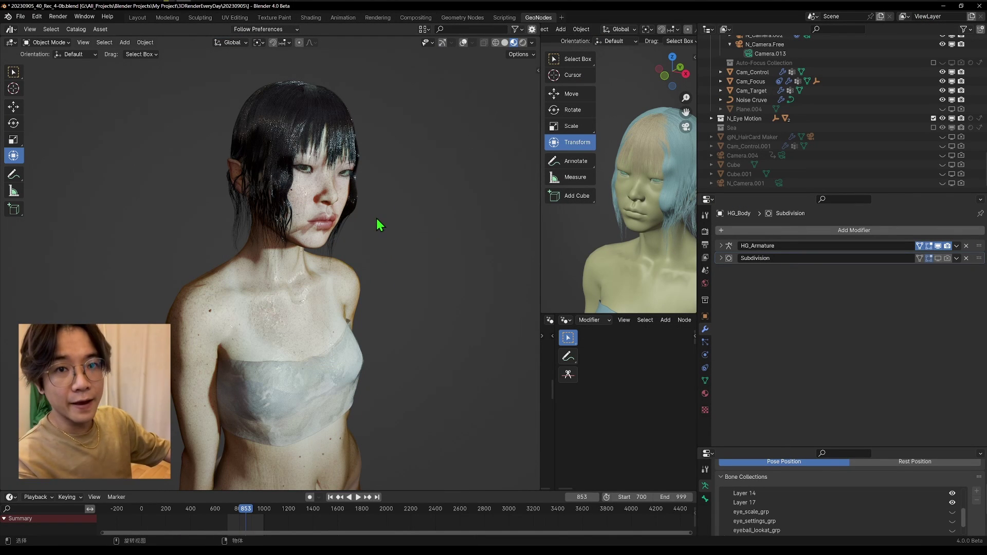
scroll(311, 172, "up", 3)
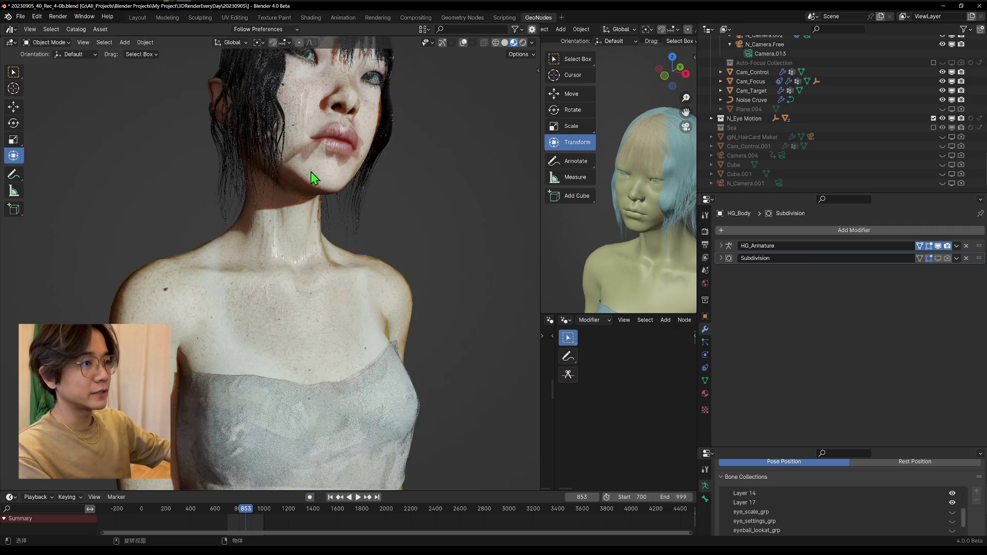
middle_click_drag(311, 171, 313, 233, "shift")
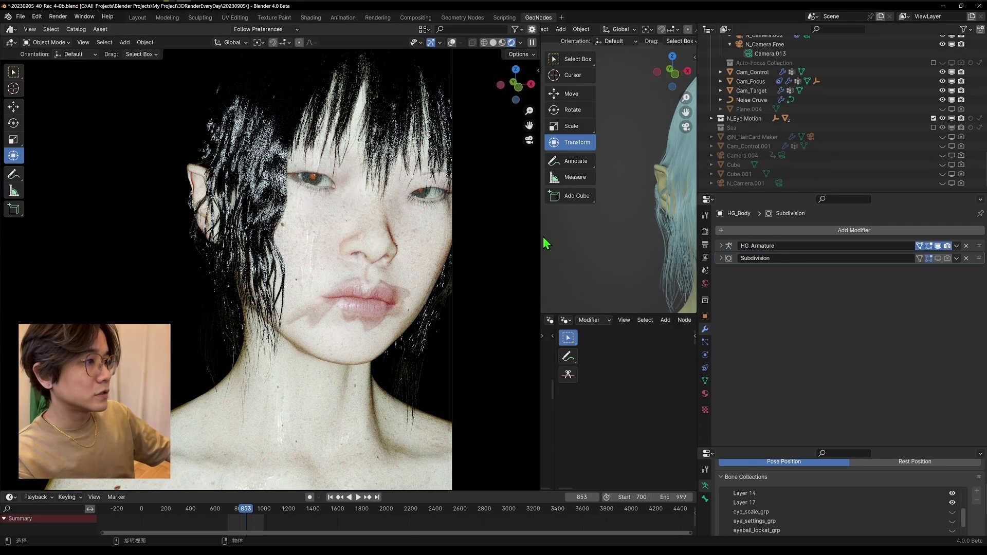
Step: Widen the solid viewport beside the rendered view and look over the character's face and full body in it
left_click_drag(539, 236, 382, 237)
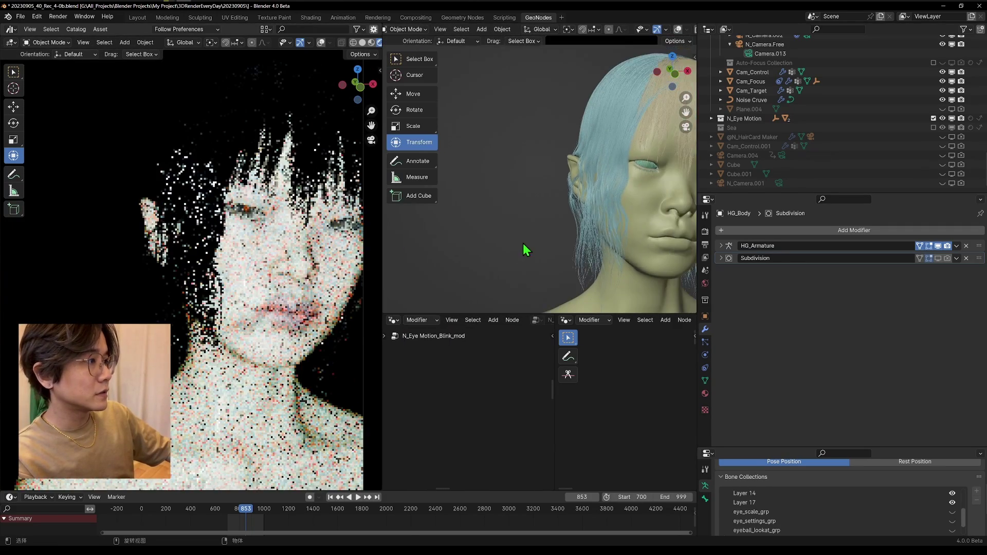
scroll(393, 269, "down", 5)
scroll(491, 227, "up", 8)
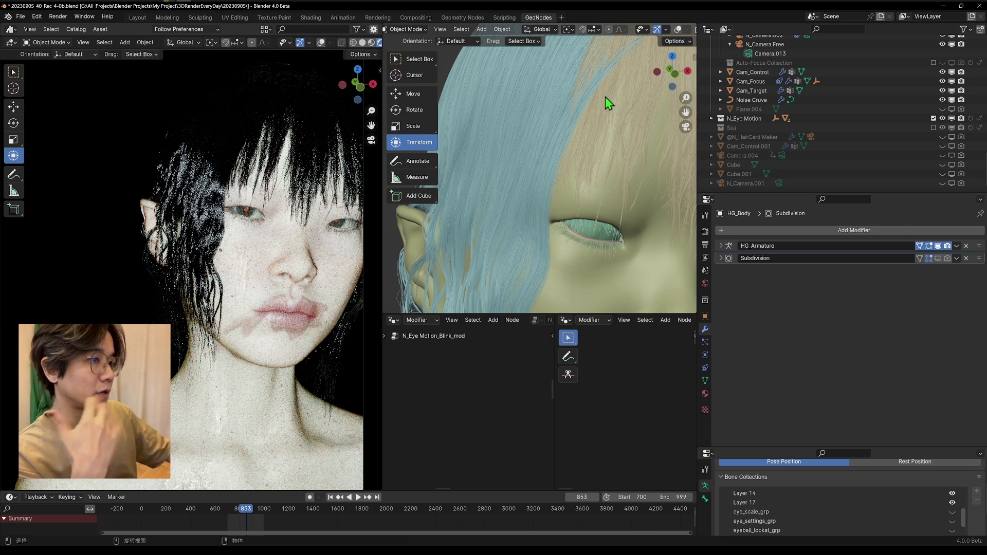
scroll(606, 97, "down", 5)
middle_click_drag(473, 150, 639, 135)
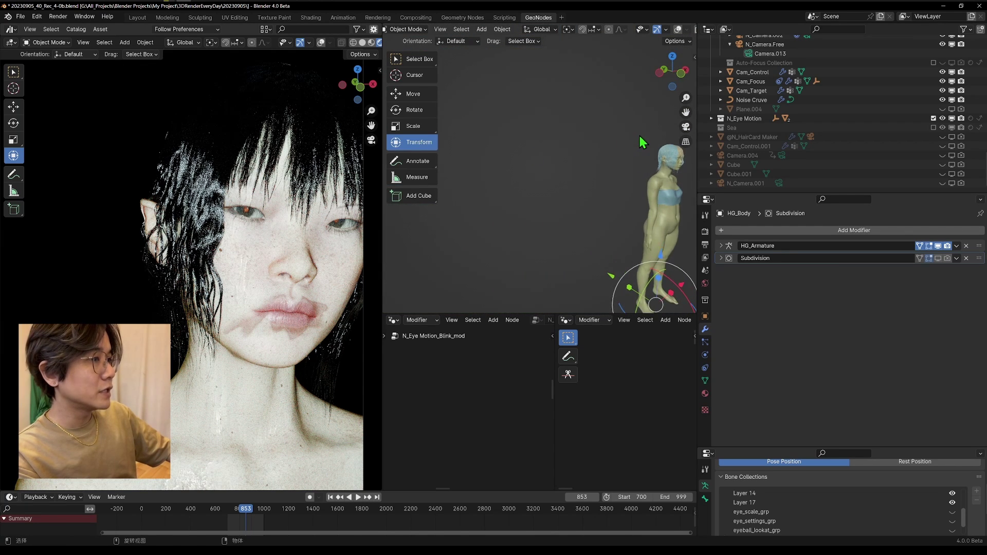
Step: Select the HG_Eyes object on the face, isolate it in local view, and turn on the viewport overlays
key("shift+grave")
key("w")
left_click(602, 123)
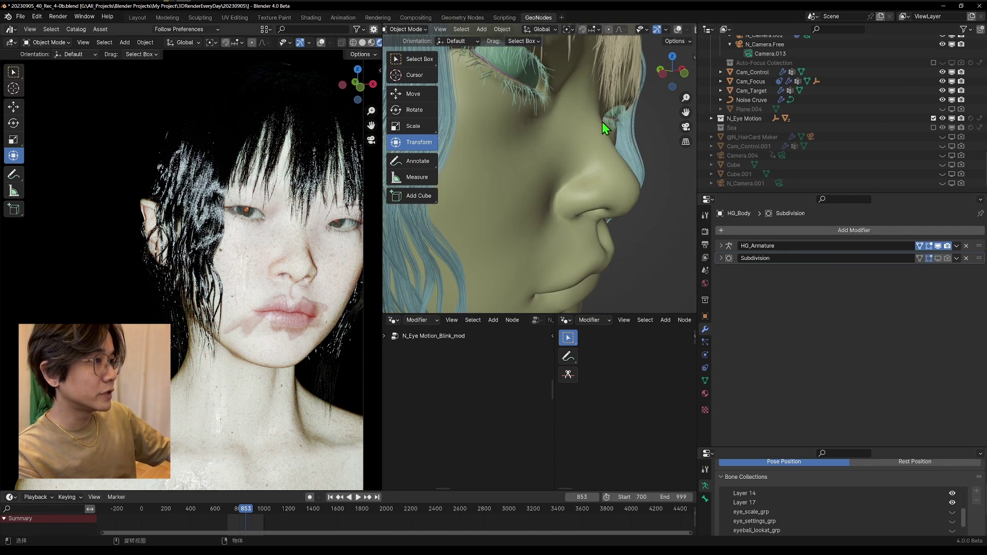
left_click(602, 123)
key("slash")
left_click(676, 29)
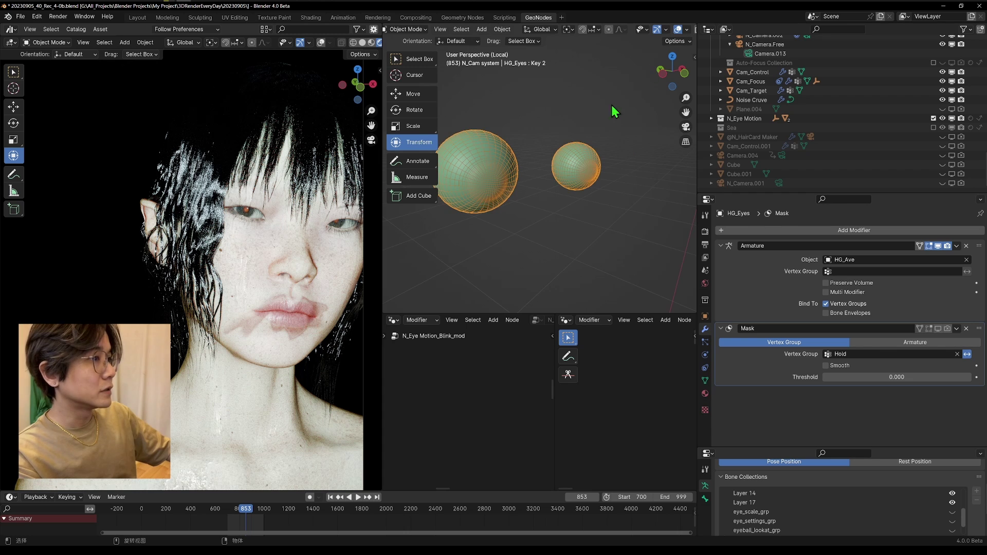
Step: Display the isolated eyeballs in wireframe, inspect their inner and outer layers from the side, and deselect them
mouse_move(611, 105)
middle_mouse_down()
mouse_move(625, 131)
mouse_move(640, 128)
middle_mouse_up()
scroll(666, 31, "down", 3)
left_click(652, 29)
mouse_move(596, 175)
middle_mouse_down()
mouse_move(578, 182)
mouse_move(615, 158)
middle_mouse_up()
scroll(609, 167, "up", 5)
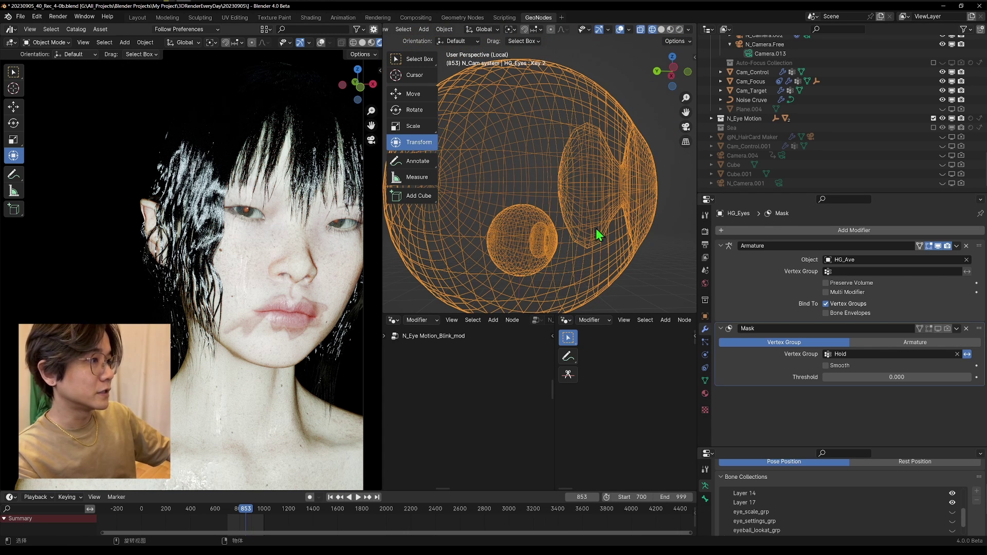
middle_click_drag(585, 138, 579, 181)
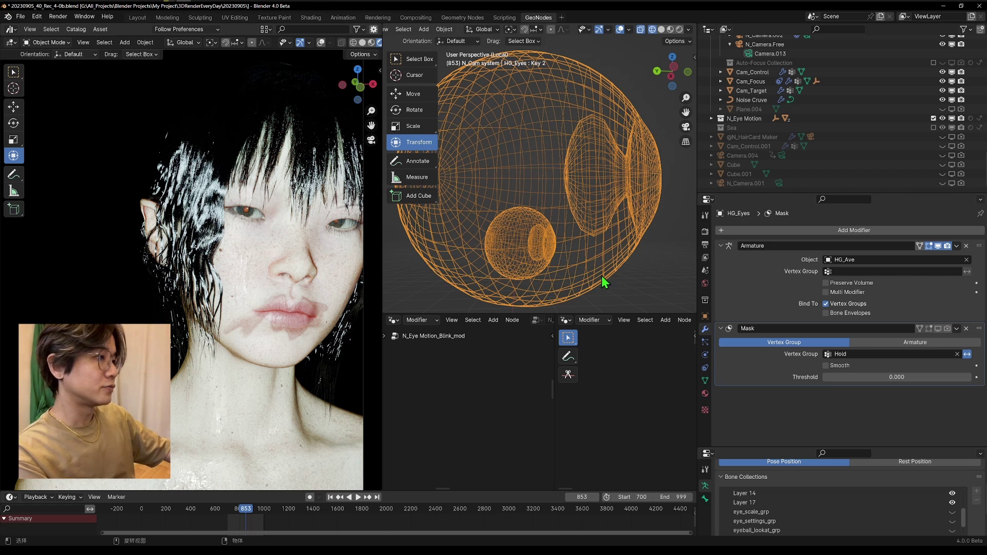
left_click(608, 39)
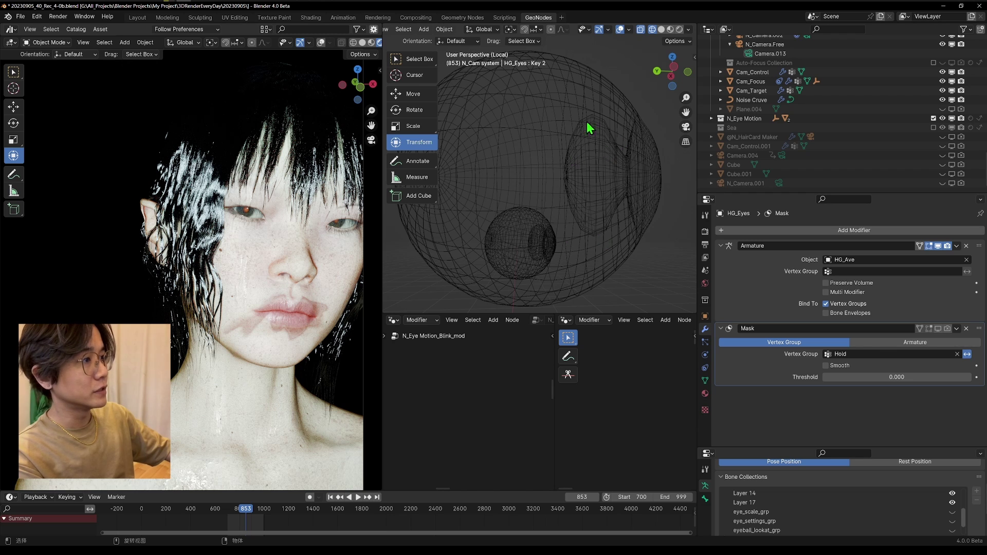
Step: Enlarge the node editor beneath the eye viewport and switch it to the Shader Editor showing the TATA_Eyes_Inner_Red material
left_click_drag(555, 401, 722, 385)
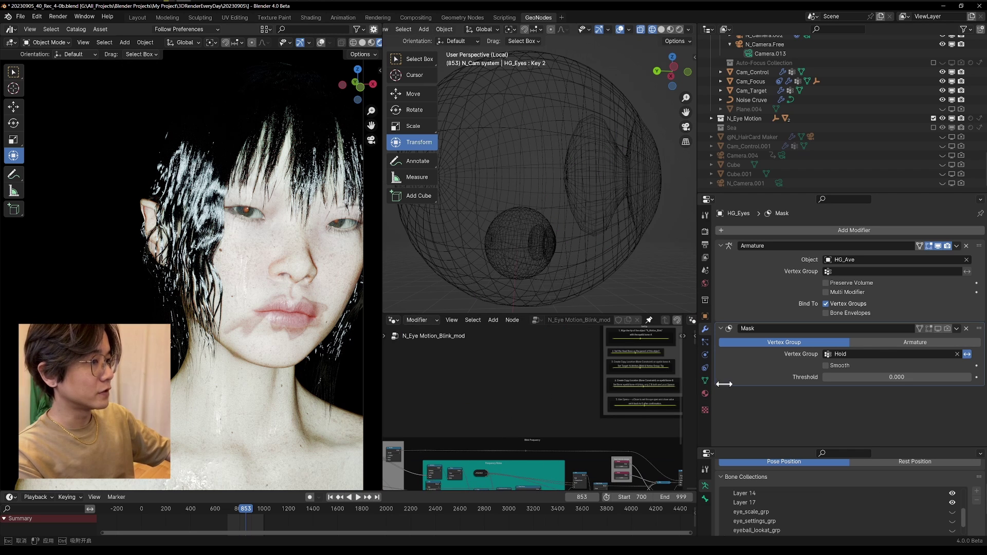
left_click(393, 319)
left_click(414, 404)
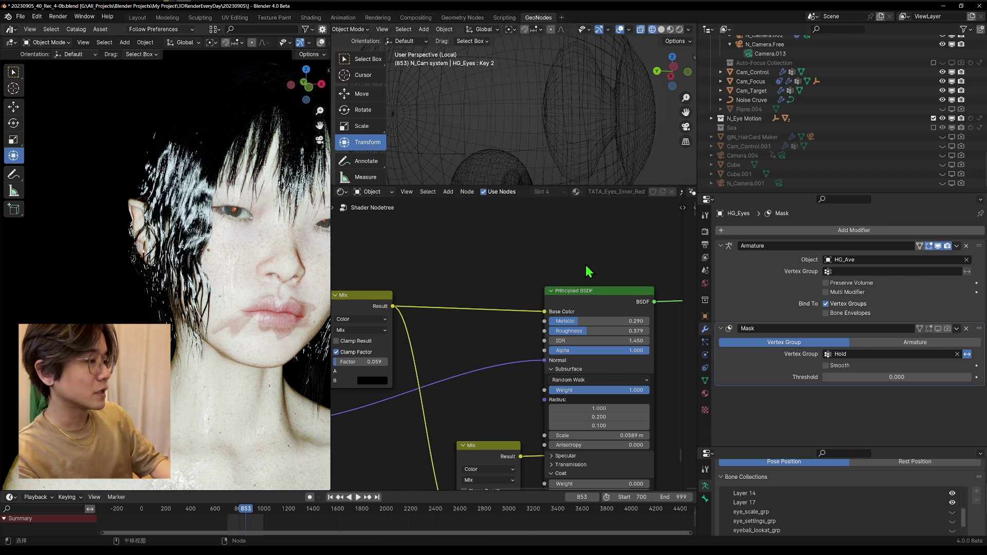
Step: Examine how the RGB, Mix and Normal Map nodes feed the Principled BSDF of the inner eye material, including the Mix factor
scroll(568, 336, "down", 1)
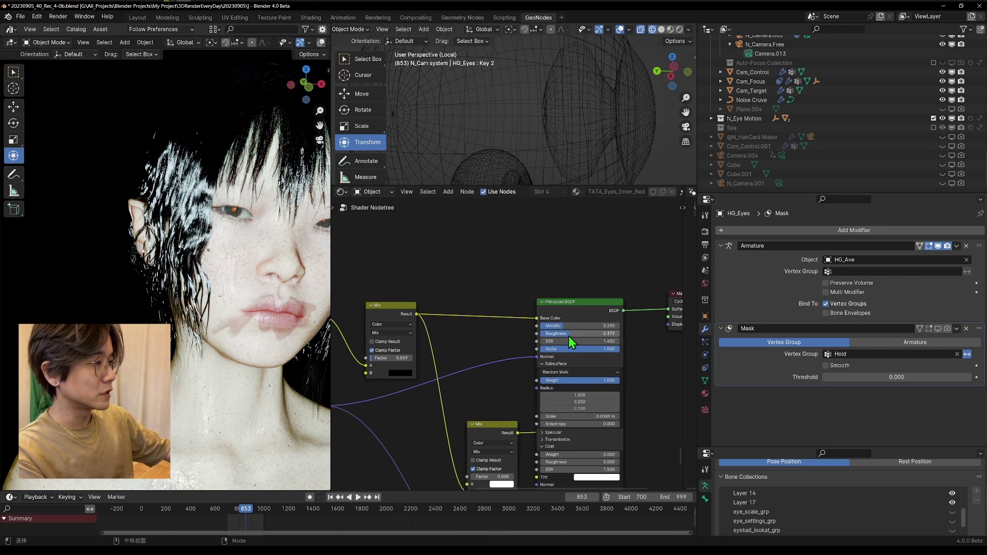
middle_click_drag(517, 348, 635, 313)
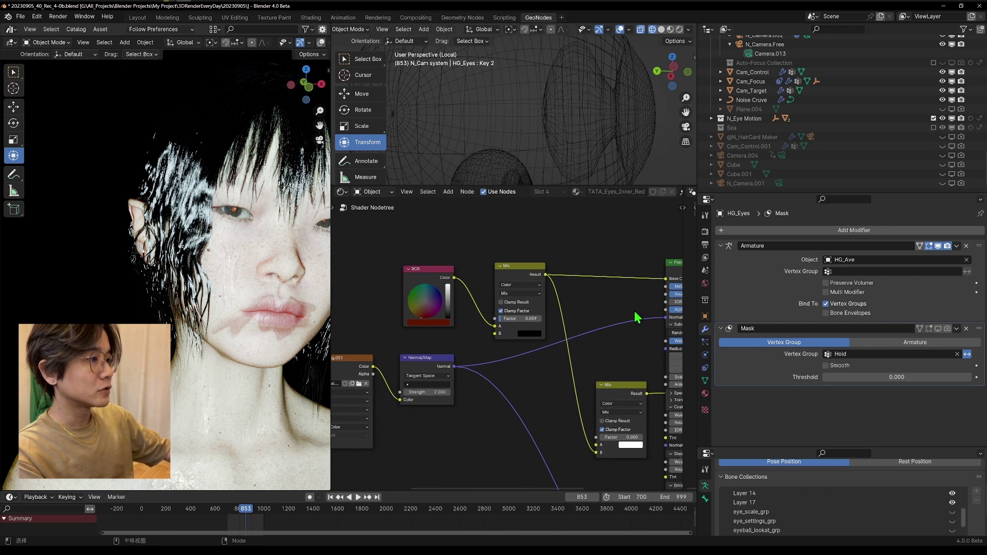
scroll(527, 318, "down", 3)
middle_click_drag(440, 303, 458, 358)
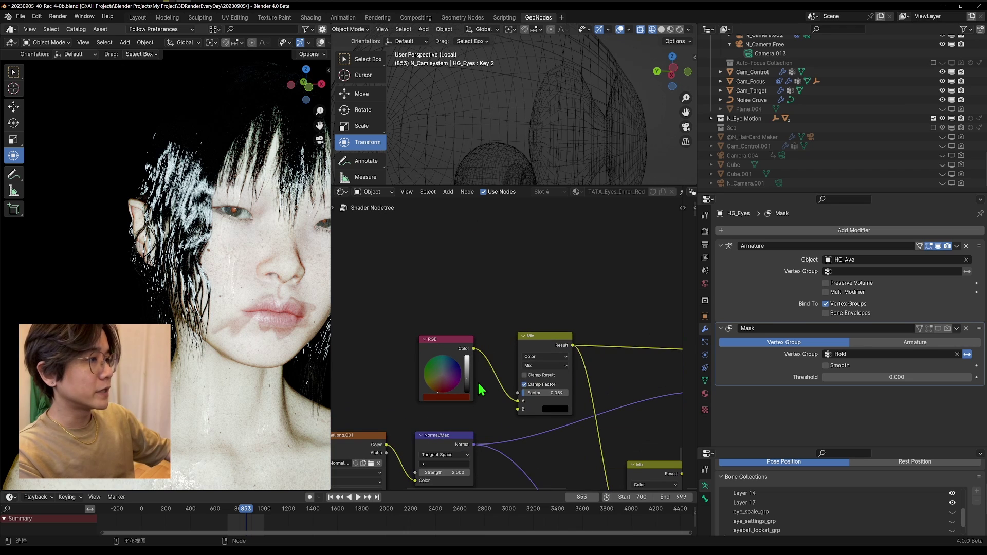
middle_click_drag(417, 414, 419, 341)
middle_click_drag(565, 327, 431, 333)
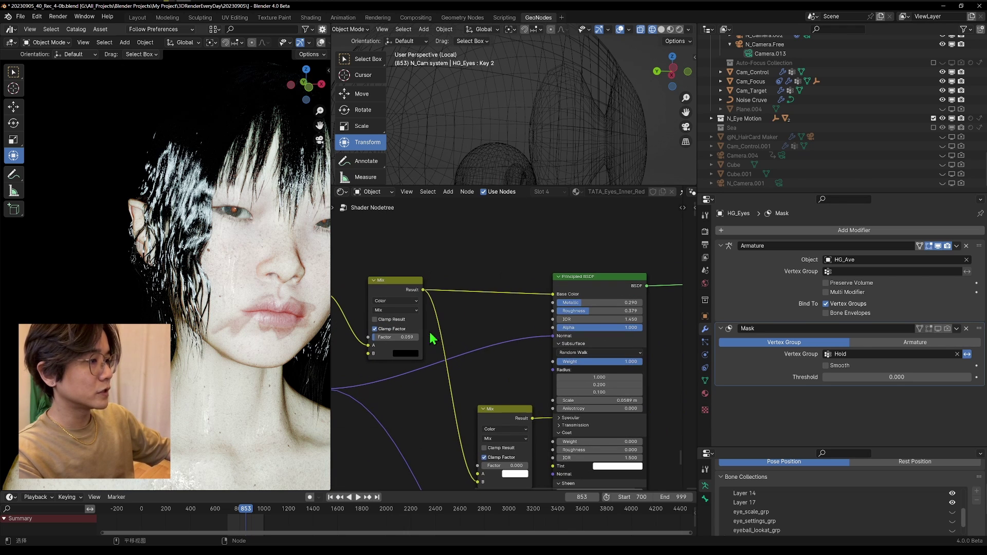
middle_click_drag(497, 372, 610, 339)
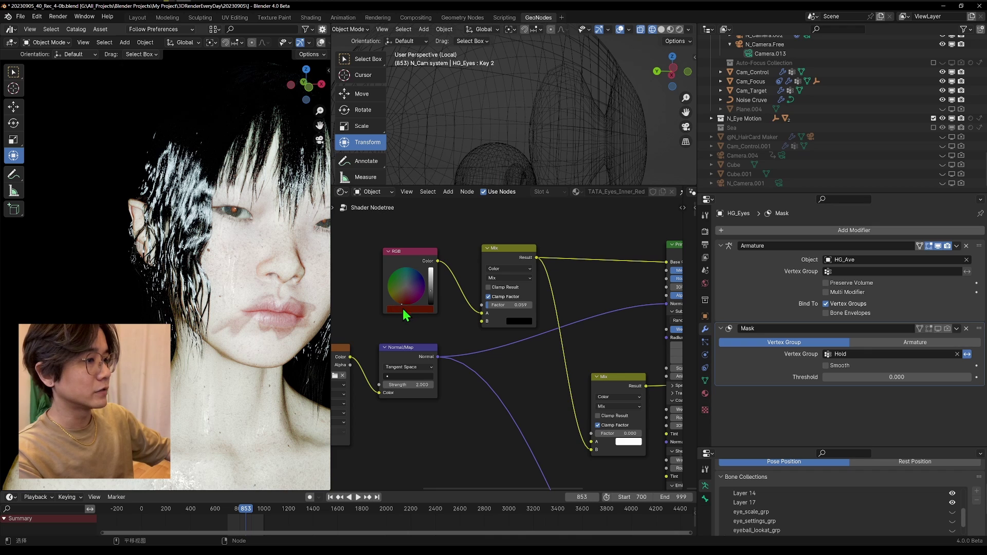
middle_click_drag(545, 246, 537, 255)
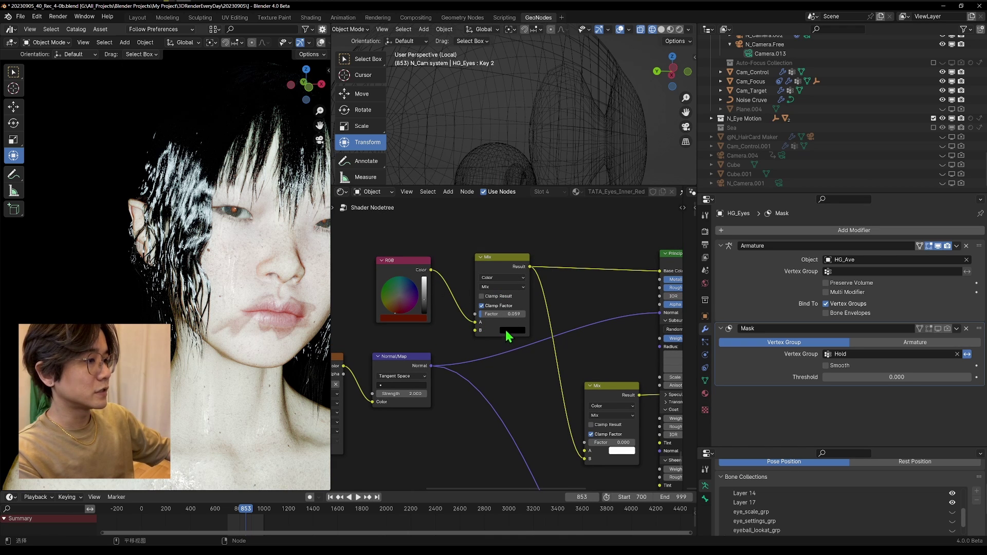
mouse_move(487, 313)
left_mouse_down()
mouse_move(522, 314)
mouse_move(482, 313)
left_mouse_up()
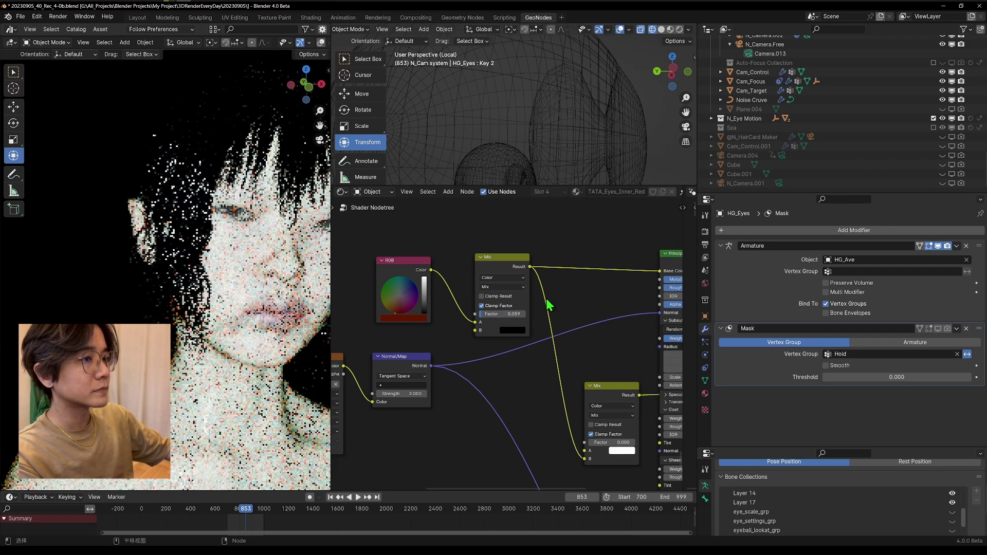
Step: Try a Metallic of 0.937 on the inner eye's Principled BSDF, undo it, and try a very low value
middle_click_drag(580, 282, 469, 346)
scroll(563, 355, "up", 4)
middle_click_drag(546, 342, 435, 335)
scroll(462, 338, "up", 3)
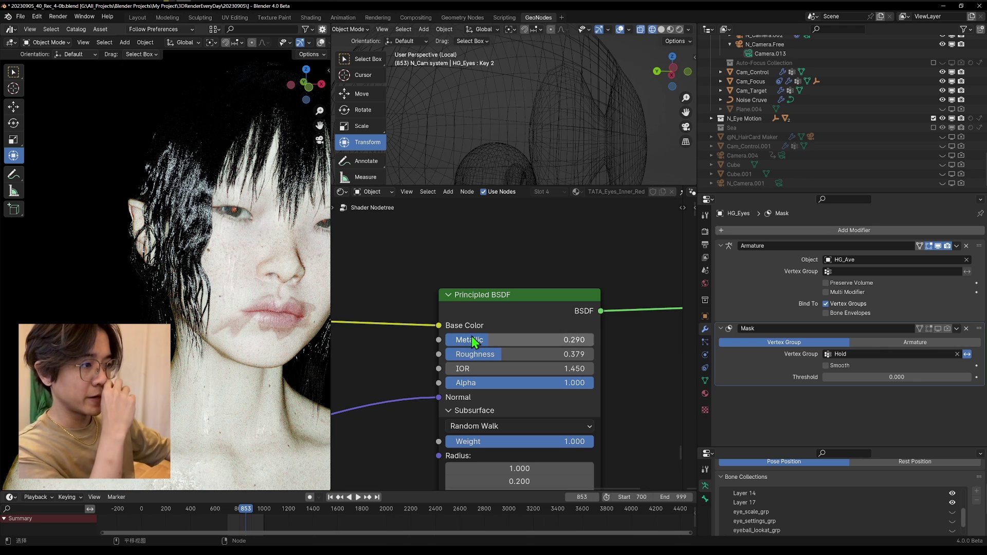
left_click_drag(466, 341, 584, 339)
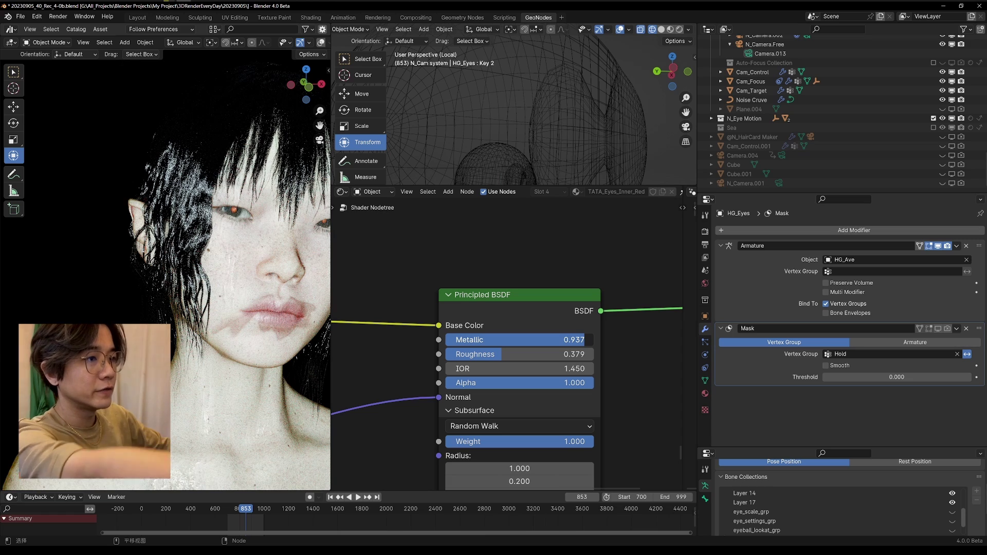
key("ctrl+z")
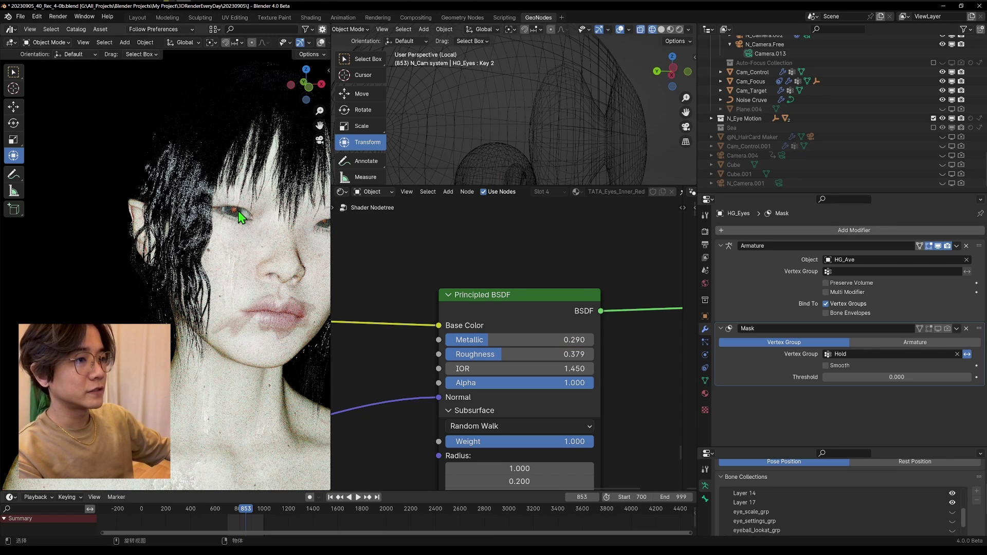
left_click_drag(483, 340, 435, 339)
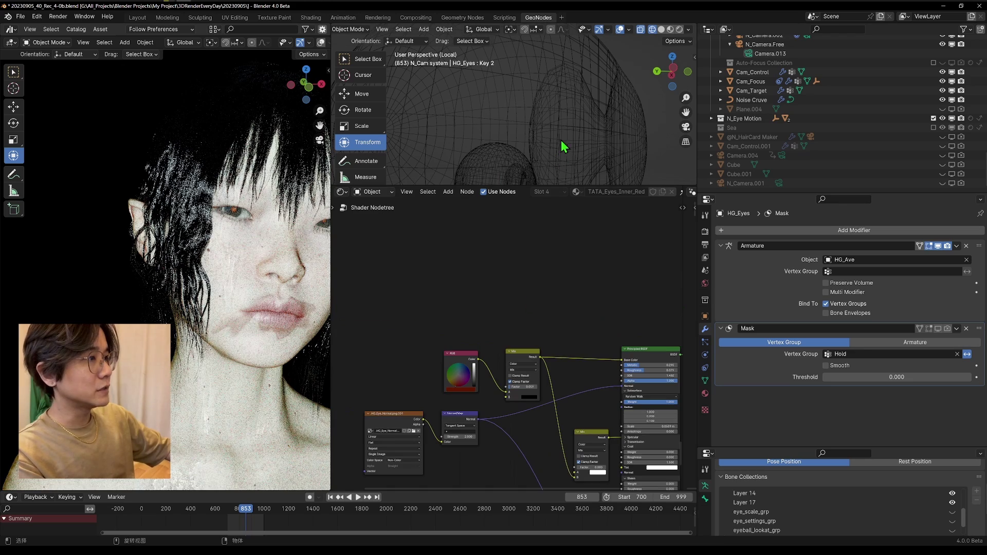
Step: Enlarge the eye viewport in solid shading, enter Edit Mode on HG_Eyes, and show its material slots
left_click_drag(533, 185, 526, 273)
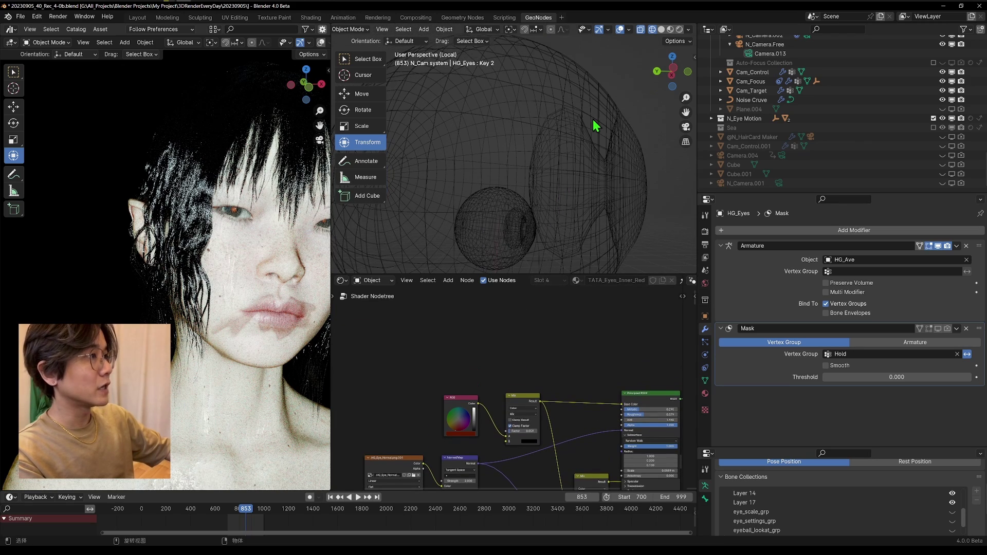
middle_click_drag(594, 125, 570, 132)
key("shift+z")
left_click(349, 29)
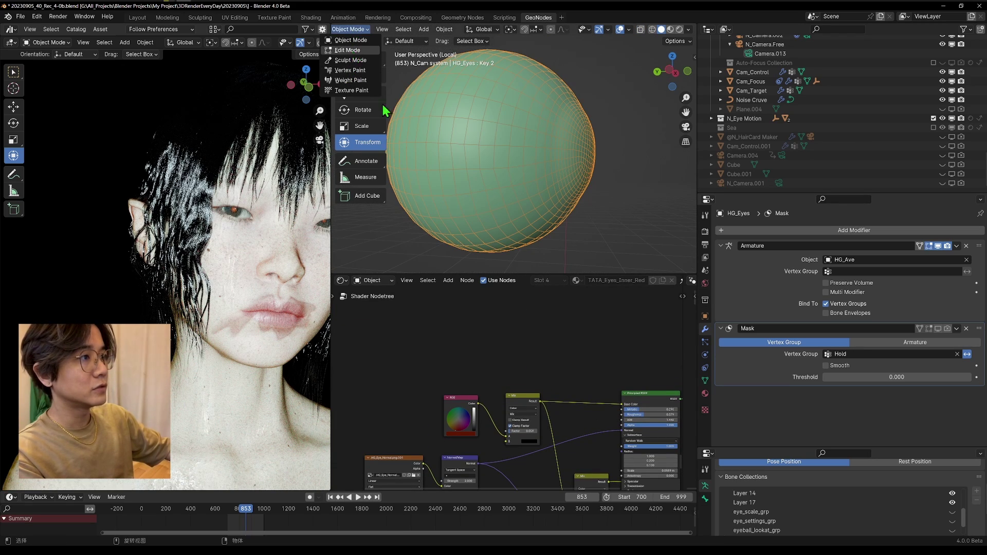
left_click(353, 51)
middle_click_drag(534, 165, 522, 191, "shift")
middle_click_drag(457, 136, 491, 117)
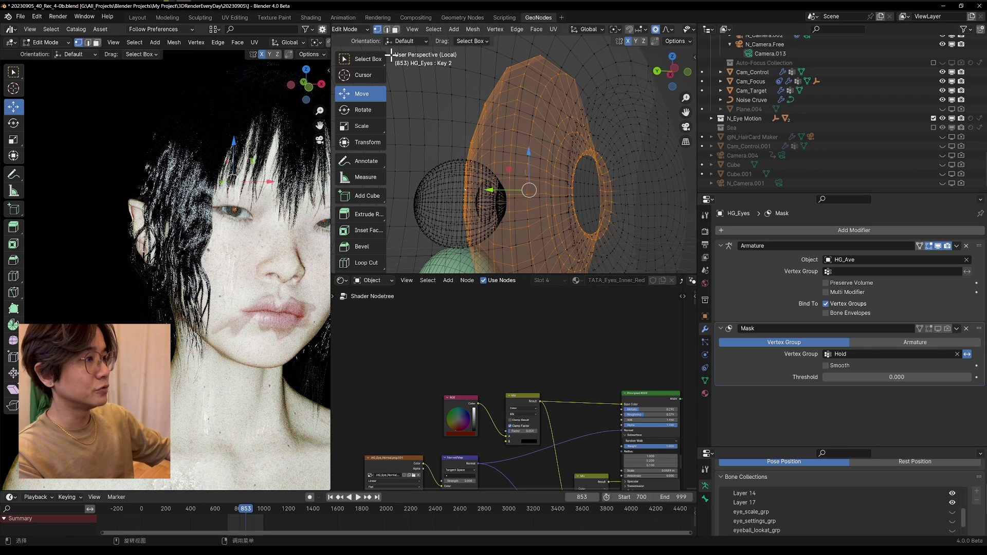
left_click(705, 394)
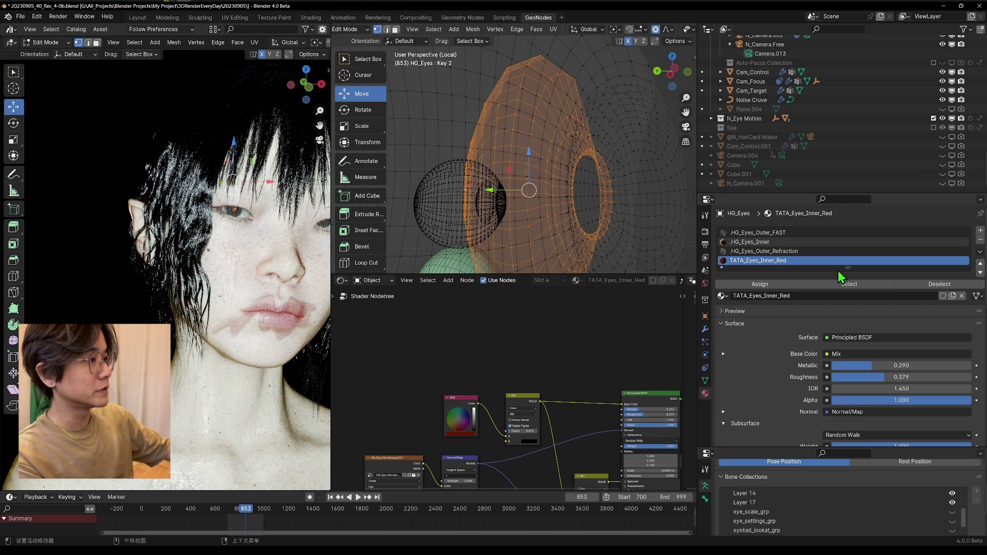
Step: Inspect the selected inner-eye faces from several angles, leave Edit Mode, and review the eye material's node tree
middle_click_drag(599, 202, 464, 171)
scroll(497, 106, "down", 5)
middle_click_drag(520, 143, 424, 100)
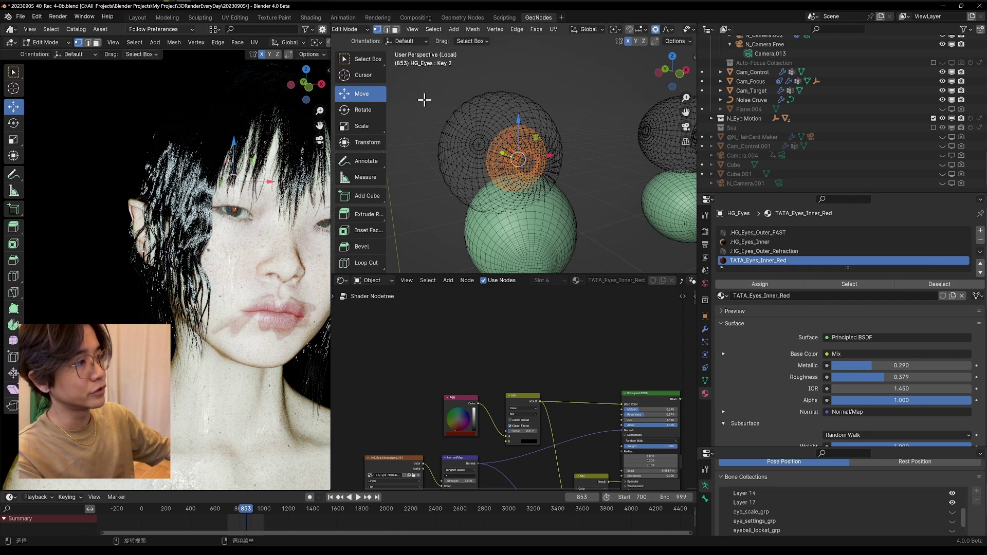
scroll(575, 133, "up", 5)
scroll(575, 133, "down", 1)
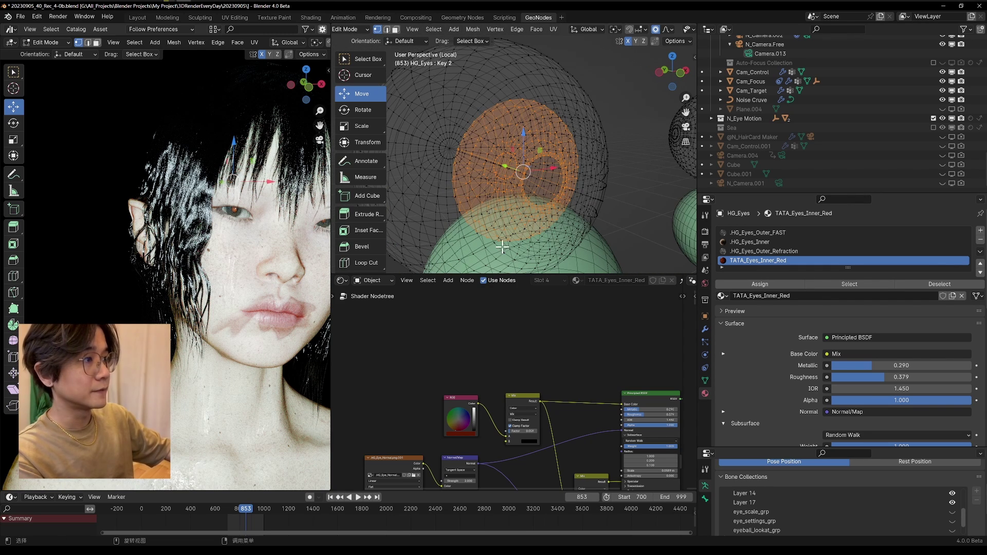
middle_click_drag(502, 247, 555, 186)
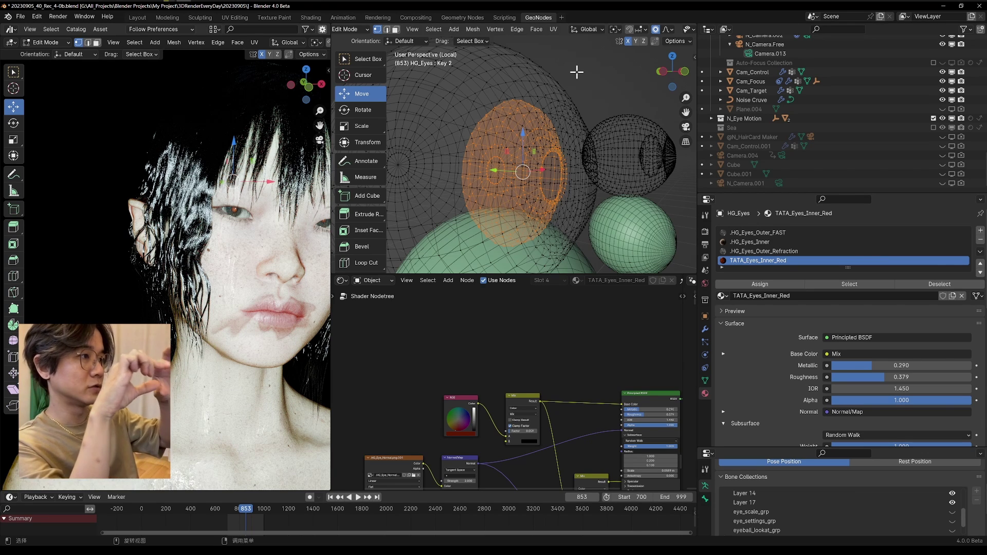
key("Tab")
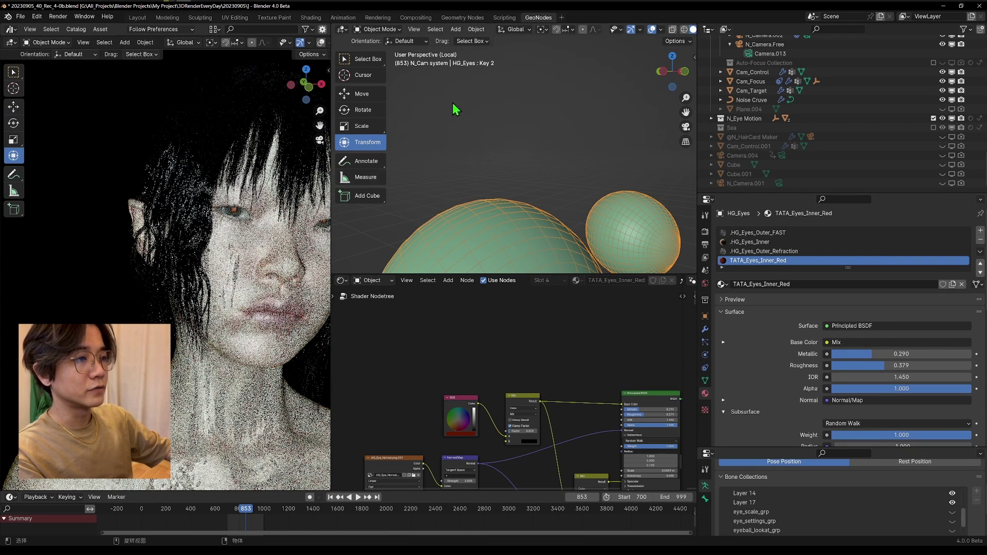
scroll(558, 353, "down", 3)
middle_click_drag(558, 354, 511, 338)
scroll(563, 430, "up", 2)
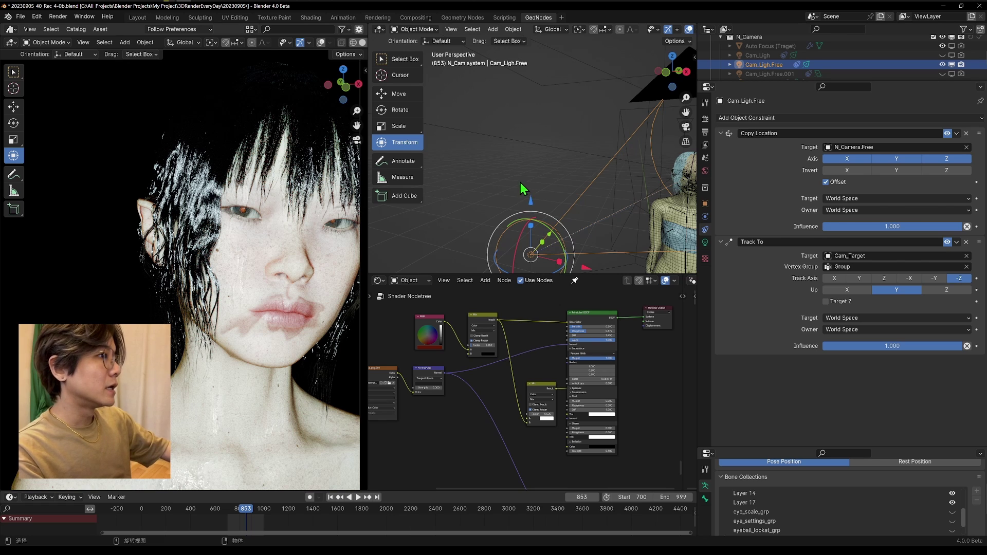
Step: Frame the Cam_Ligh.Free spot light in front of the character and examine its light settings, particularly the Radius
middle_click_drag(520, 183, 507, 143, "shift")
middle_click_drag(546, 184, 561, 208, "shift")
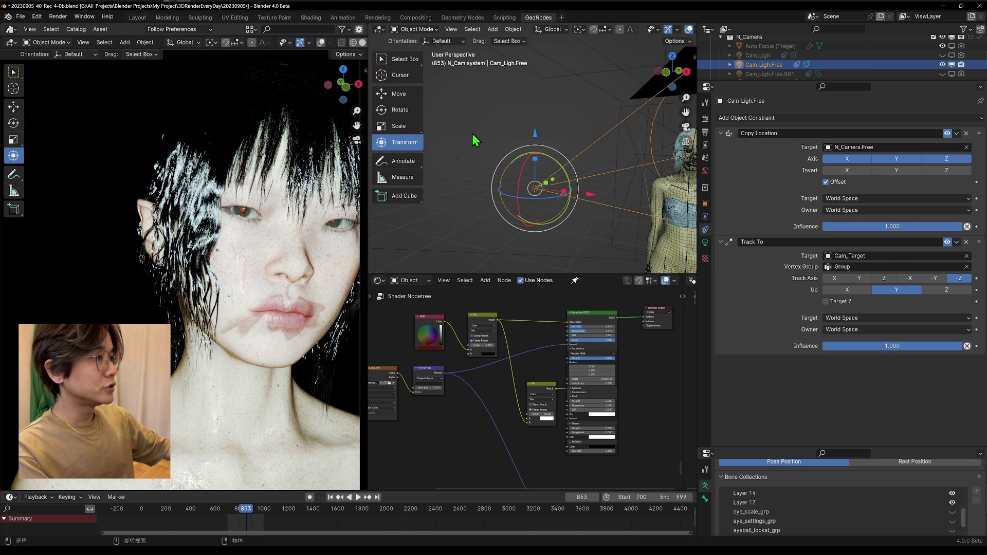
key("KP_Decimal")
left_click(705, 242)
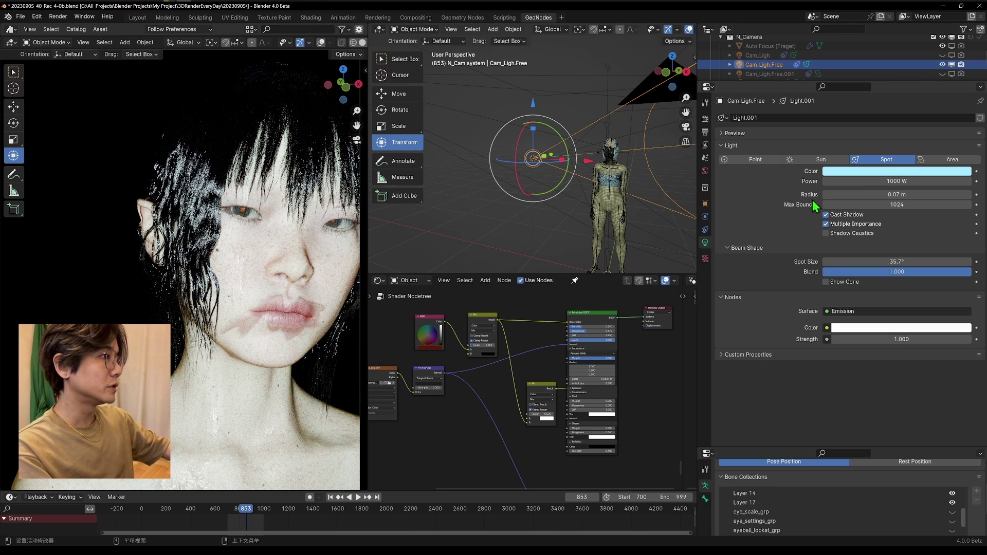
left_click_drag(862, 194, 823, 194)
right_click(861, 195)
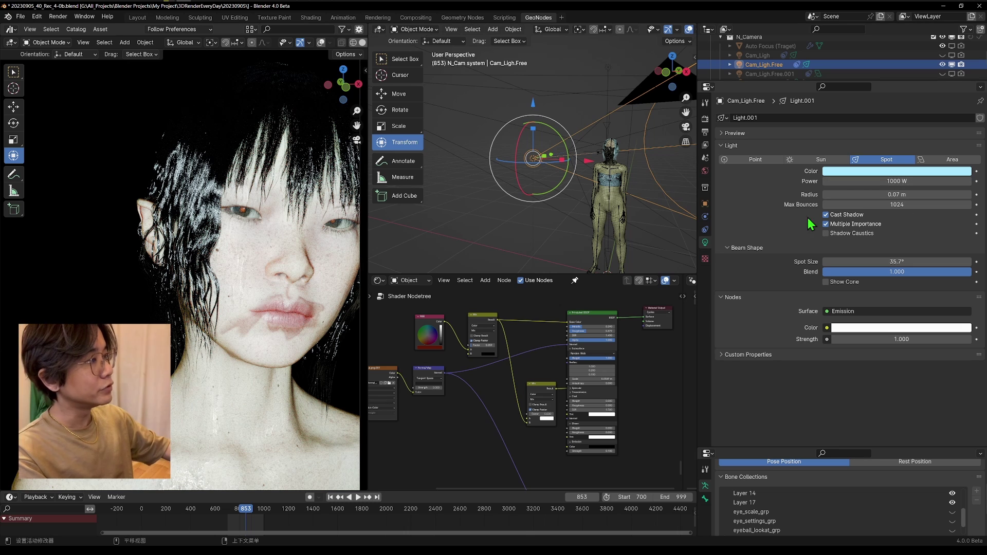
mouse_move(603, 167)
middle_mouse_down()
mouse_move(608, 181)
mouse_move(596, 173)
middle_mouse_up()
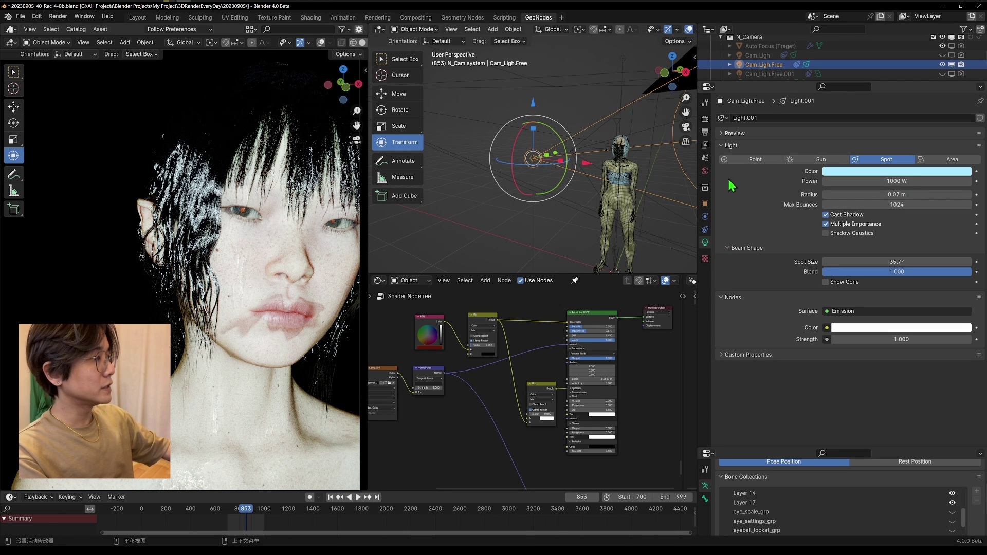
Step: Show the camera light's Copy Location and Track To constraints, and switch Track To off and on to compare the lighting
left_click(705, 229)
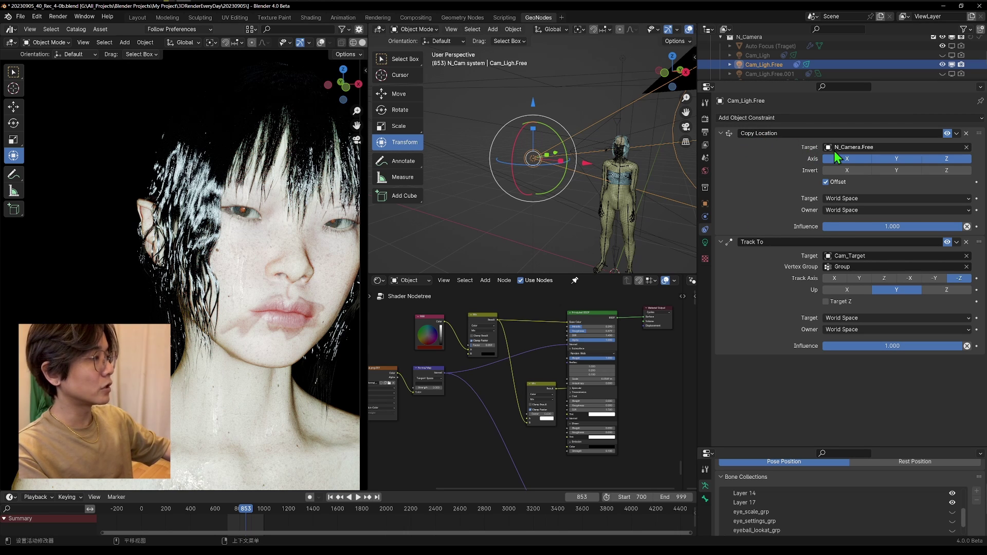
left_click(915, 148)
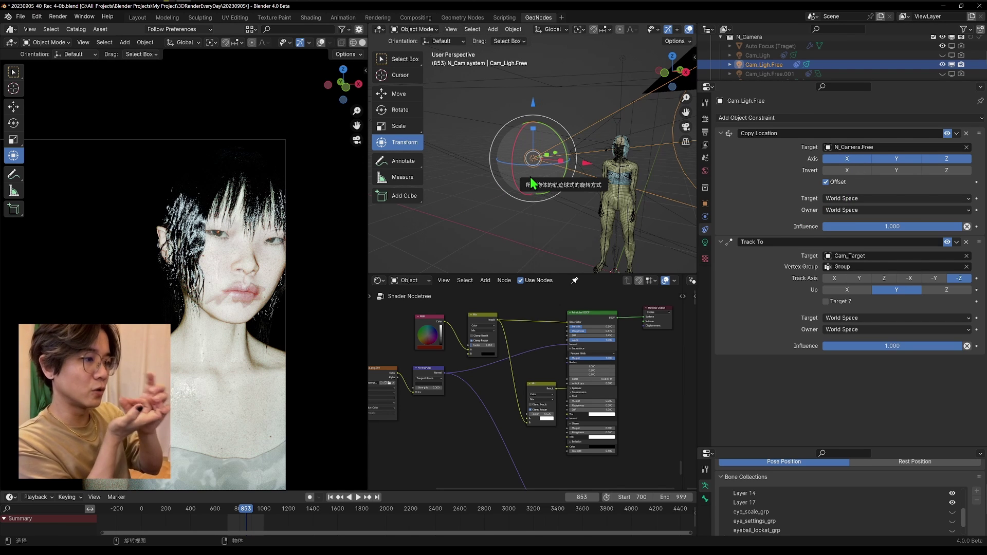
left_click(946, 242)
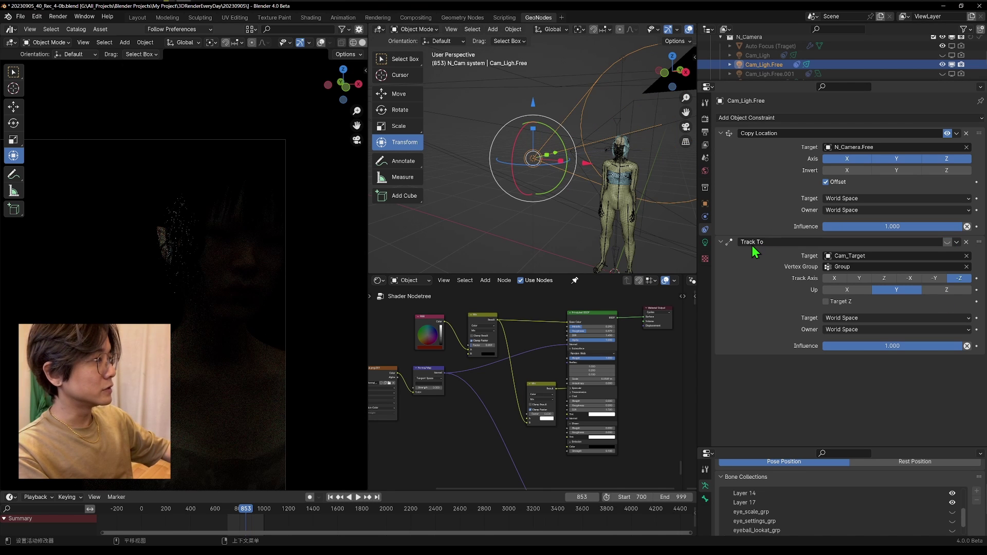
left_click(946, 241)
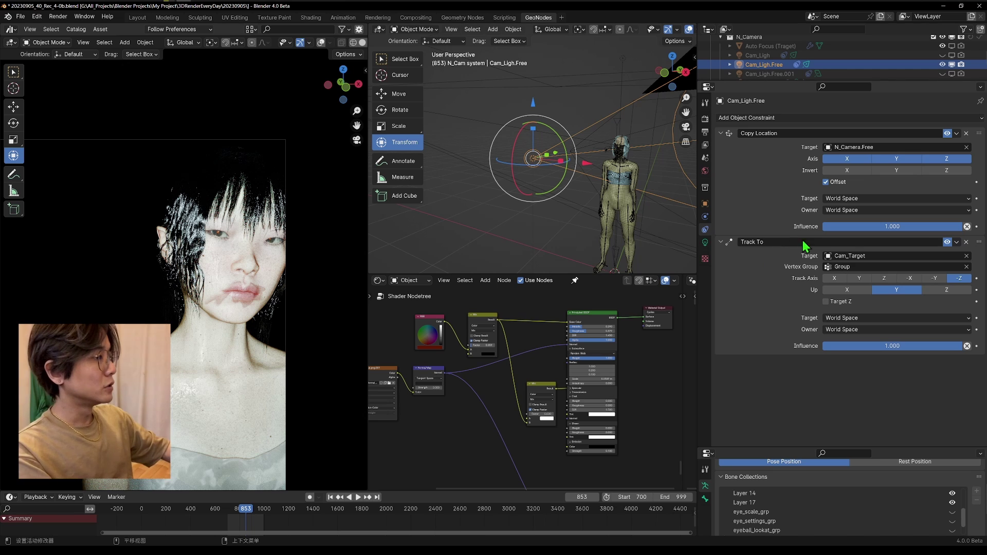
Step: Add a Plain Axes empty to the scene and raise it above the character's head
scroll(612, 159, "down", 2)
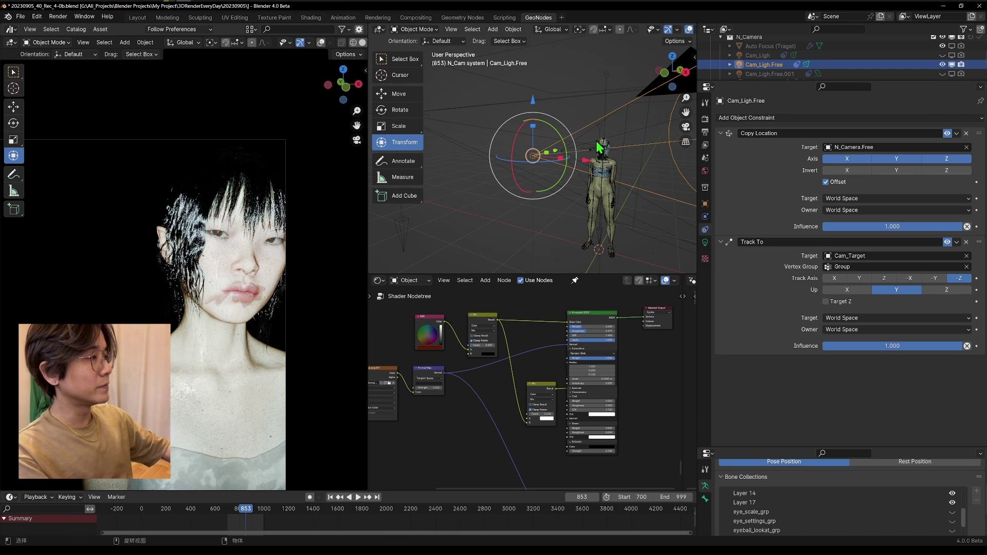
middle_click_drag(564, 153, 544, 199, "shift")
key("shift+a")
mouse_move(521, 110)
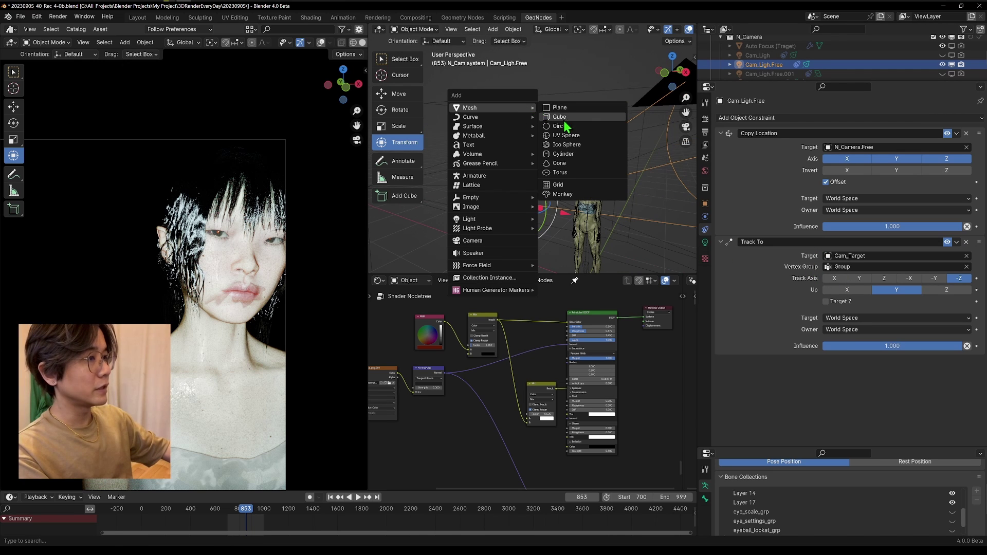
mouse_move(485, 198)
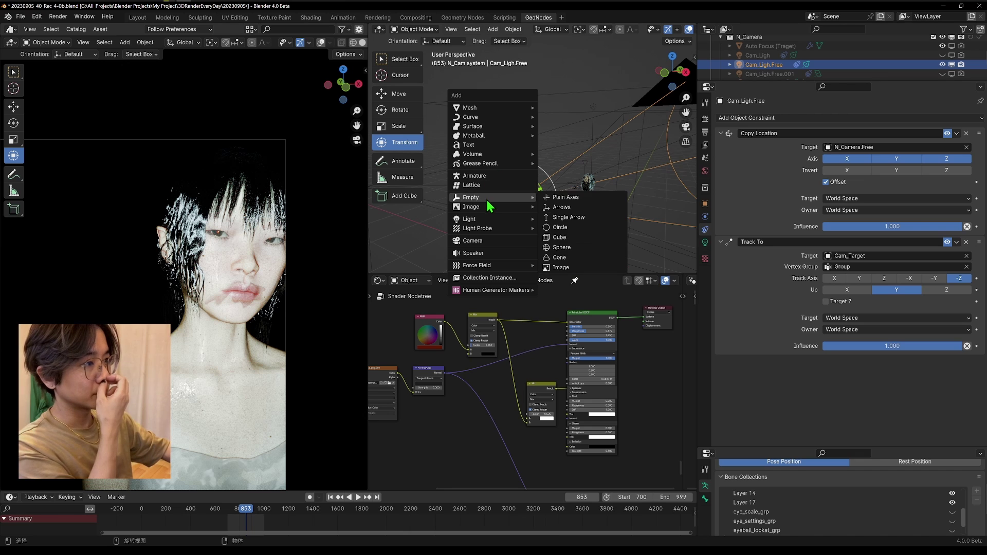
left_click(562, 198)
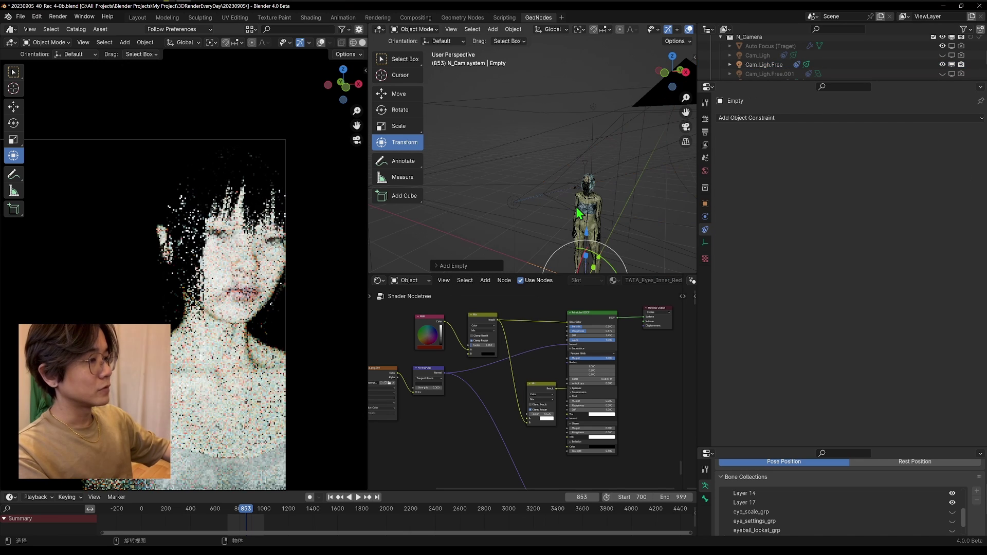
left_click_drag(564, 173, 560, 85)
scroll(558, 131, "up", 4)
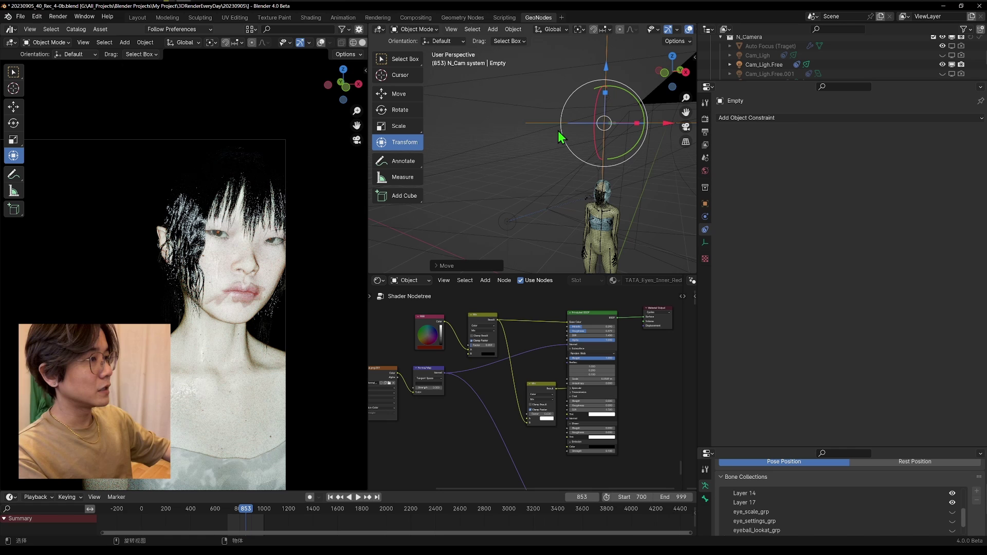
Step: Replace the target of the camera light's Track To constraint with the empty above the character
left_click(516, 223)
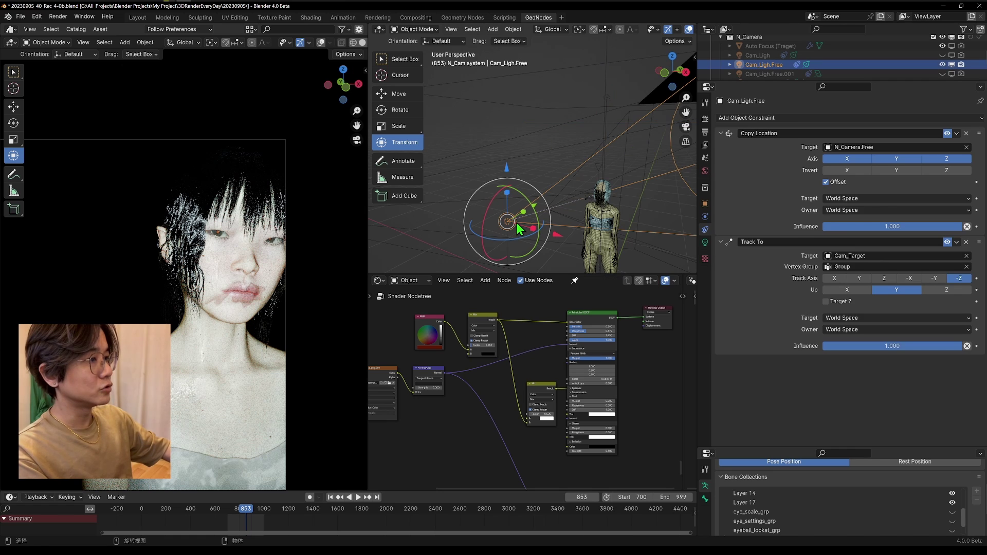
left_click(966, 256)
left_click(966, 255)
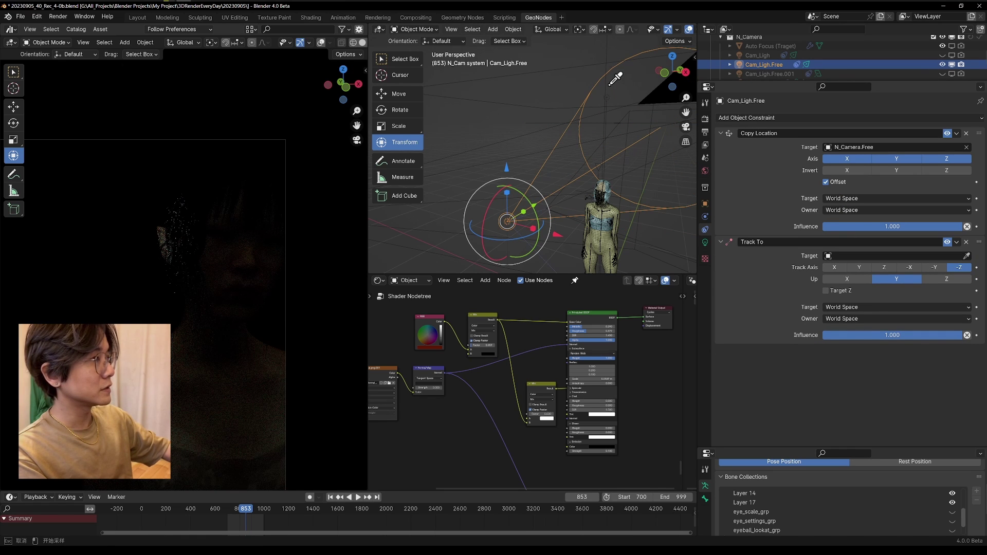
left_click(607, 84)
Step: Lower the empty to the character's upper chest and shift it sideways to see how the tracked light responds
scroll(606, 97, "down", 3)
left_click(582, 97)
left_click_drag(583, 79, 586, 187)
scroll(601, 199, "up", 4)
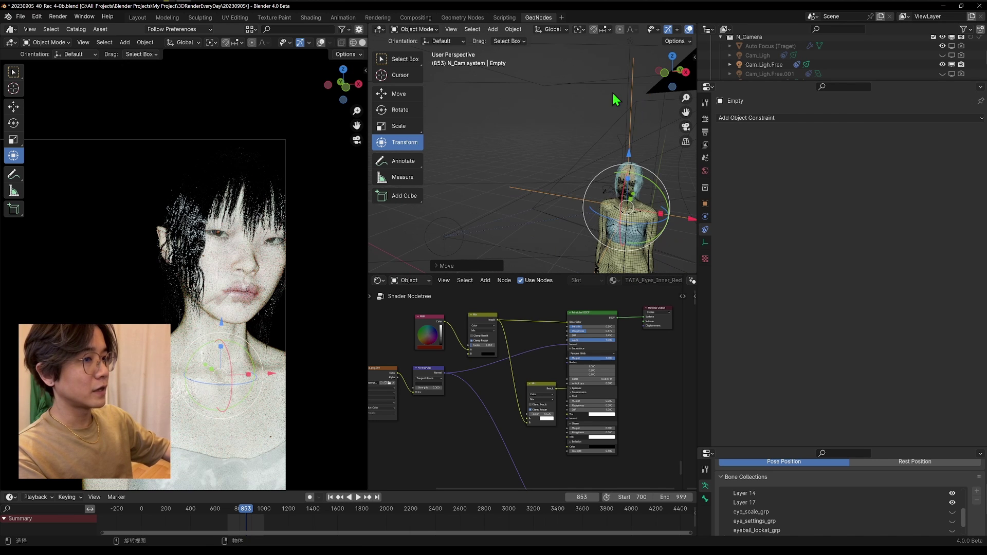
mouse_move(631, 157)
left_mouse_down()
mouse_move(630, 122)
mouse_move(626, 157)
left_mouse_up()
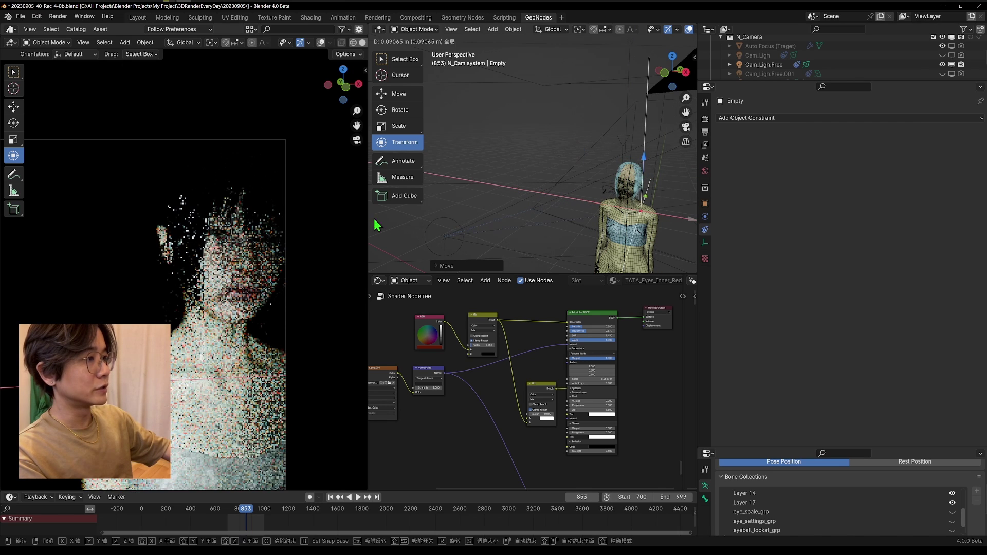
Step: Select the Cam_Ligh.Free spot light and view its constraints with Cam_Target as the Track To target
scroll(515, 180, "down", 3)
left_click(515, 180)
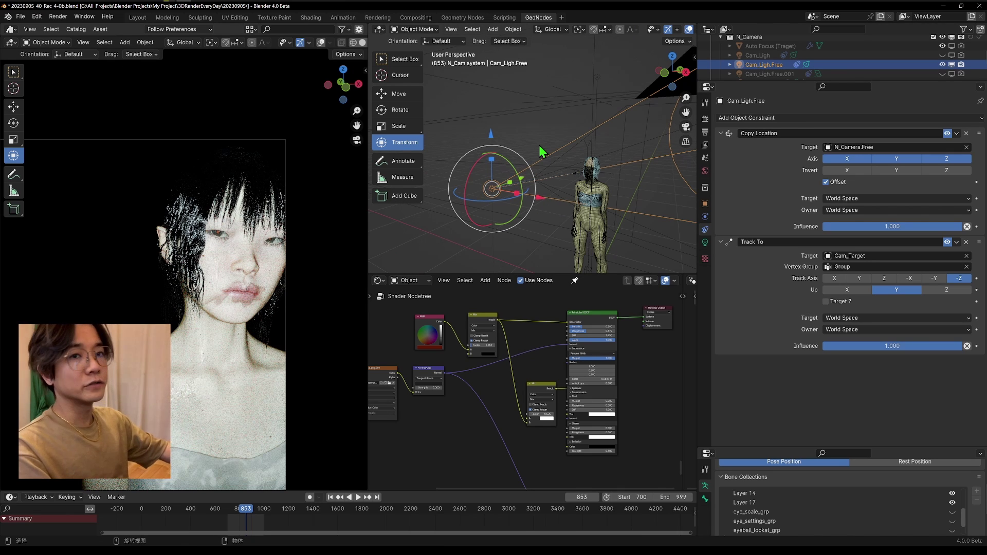
scroll(232, 329, "down", 2)
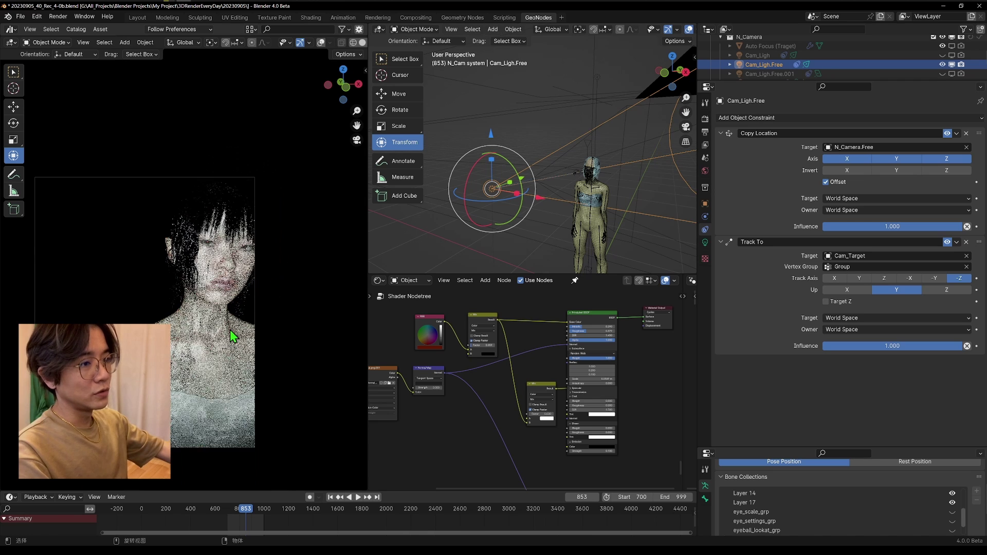
Step: Walk the camera around the character to see how the attached spot light follows and keeps aiming at her
key("shift+grave")
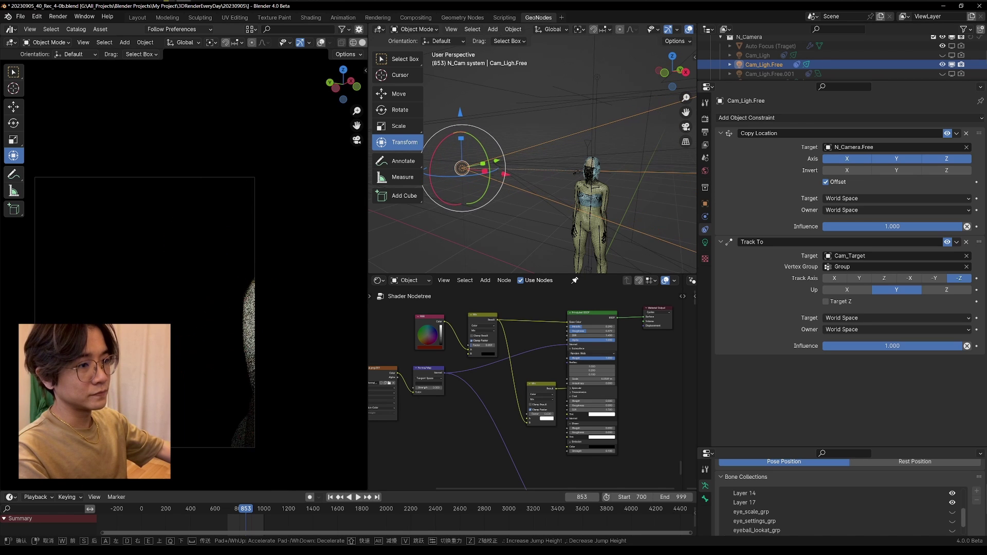
key("d")
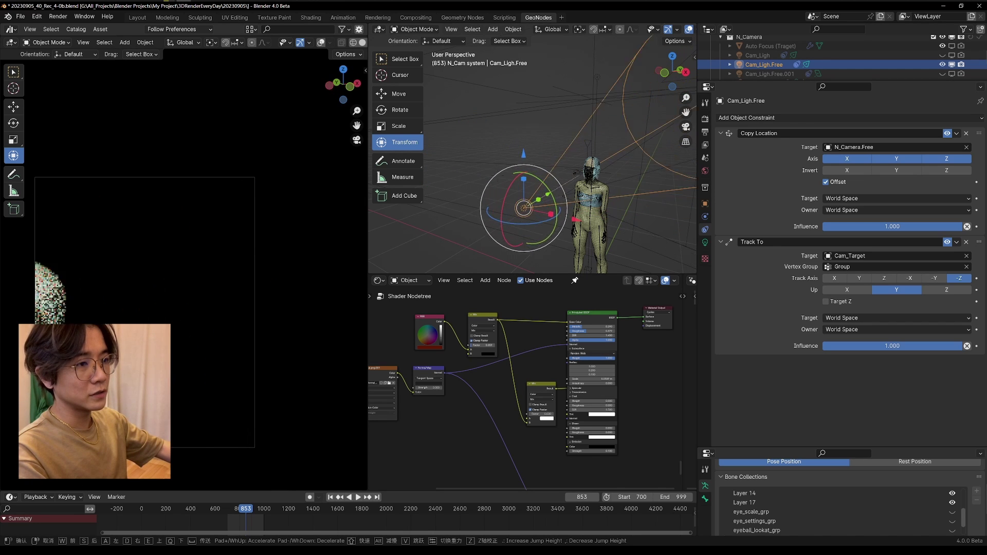
key("s")
key("s")
key("d")
key("w")
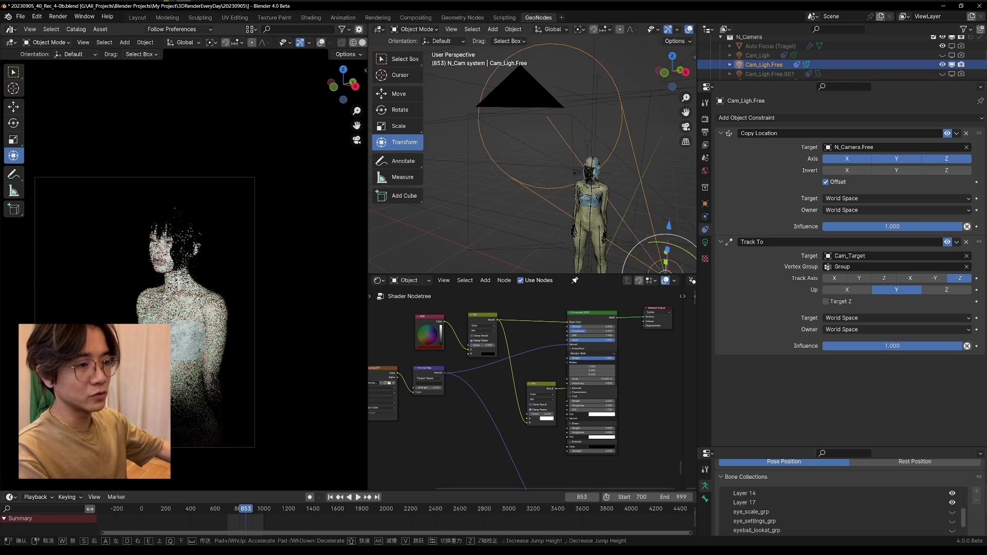
key("d")
key("a")
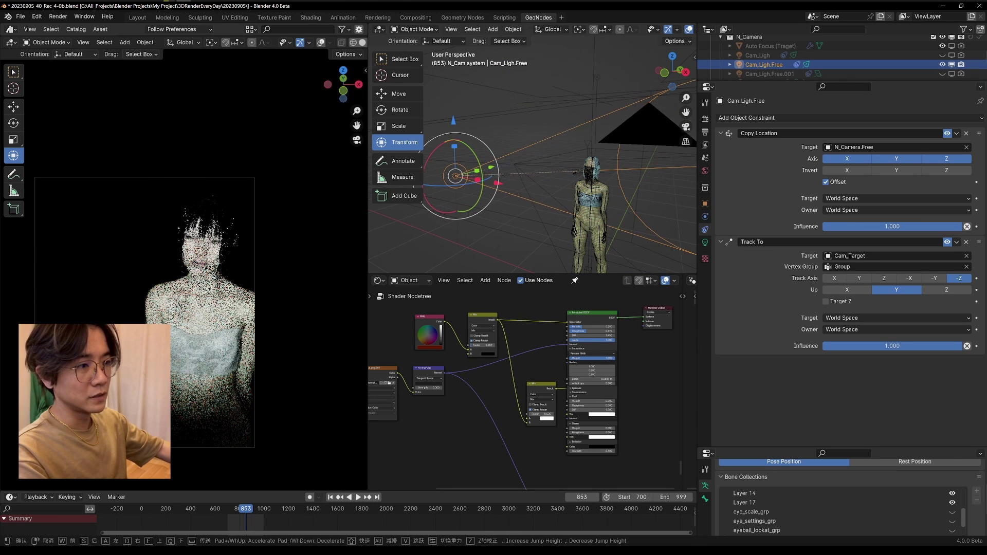
key("d")
key("w")
key("a")
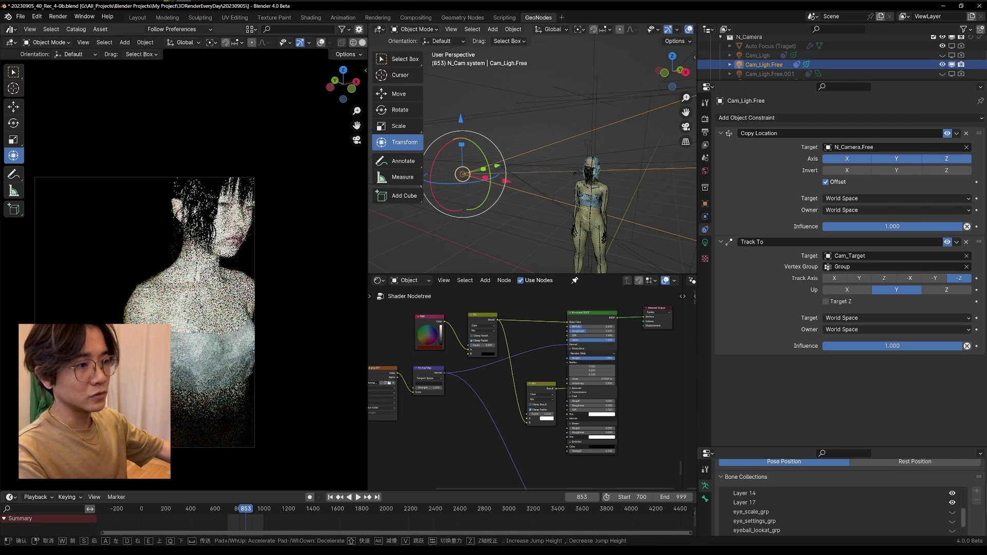
key("d")
left_click(184, 265)
scroll(624, 63, "up", 2)
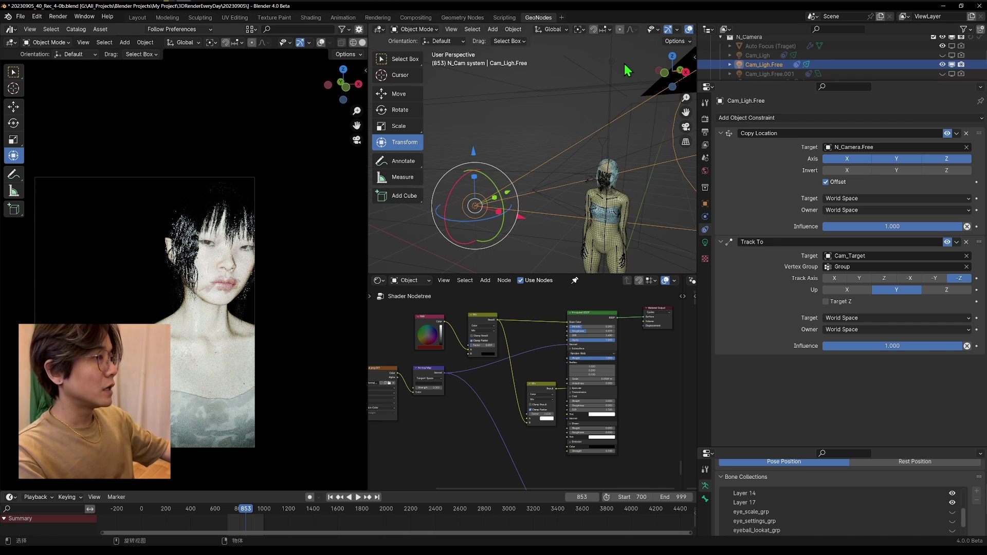
Step: Select the Cam_Target object at the character's head, then reselect the camera light that tracks it
scroll(609, 137, "down", 3)
middle_click_drag(608, 137, 620, 158)
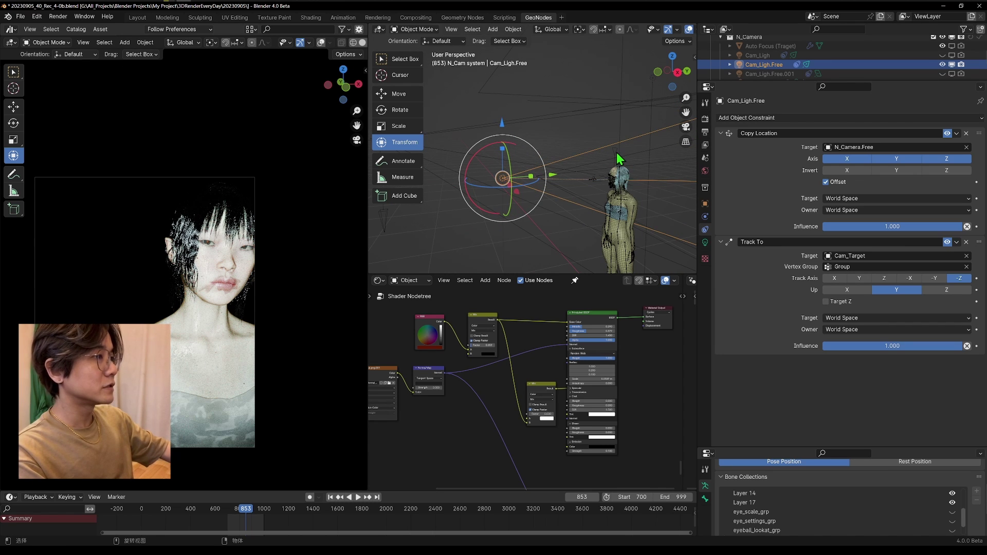
left_click(615, 153)
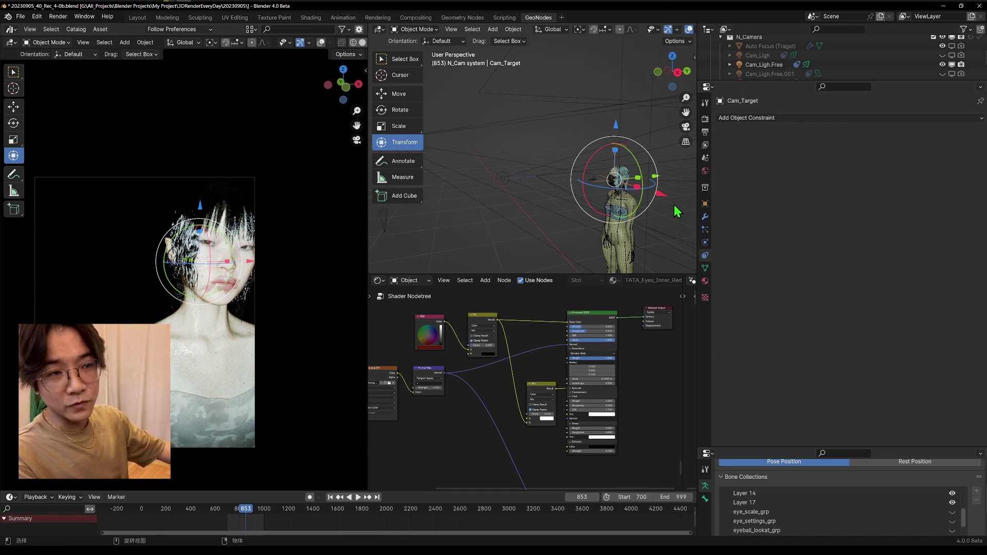
left_click(538, 132)
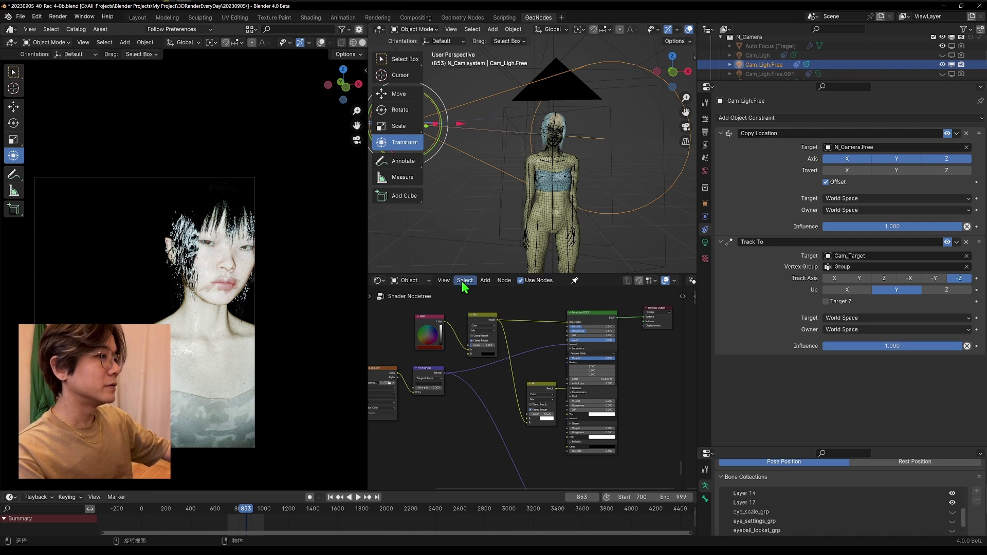
Step: Select the HG_Body mesh and enlarge the shader editor to frame its .Human material node tree
middle_click_drag(278, 313, 278, 227, "ctrl")
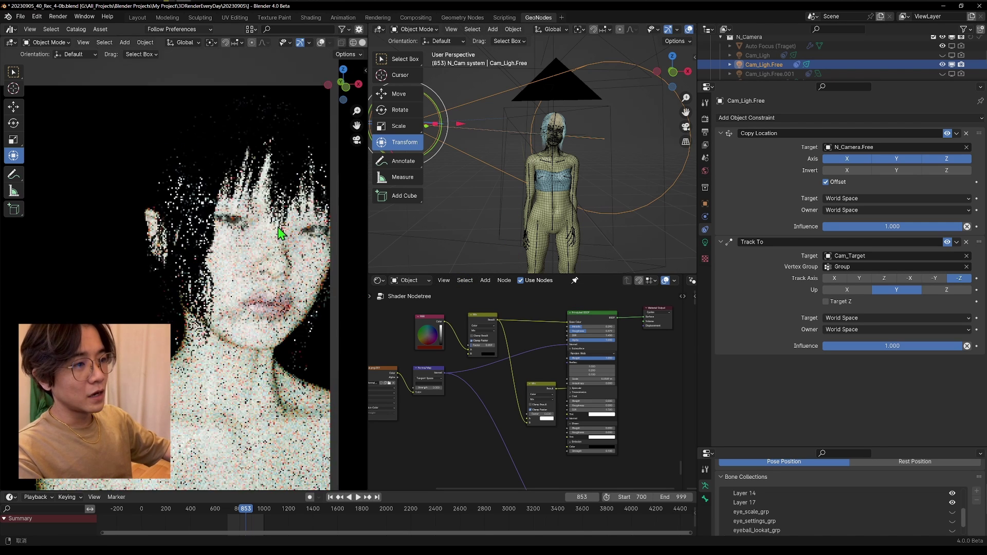
middle_click_drag(292, 353, 300, 268, "shift")
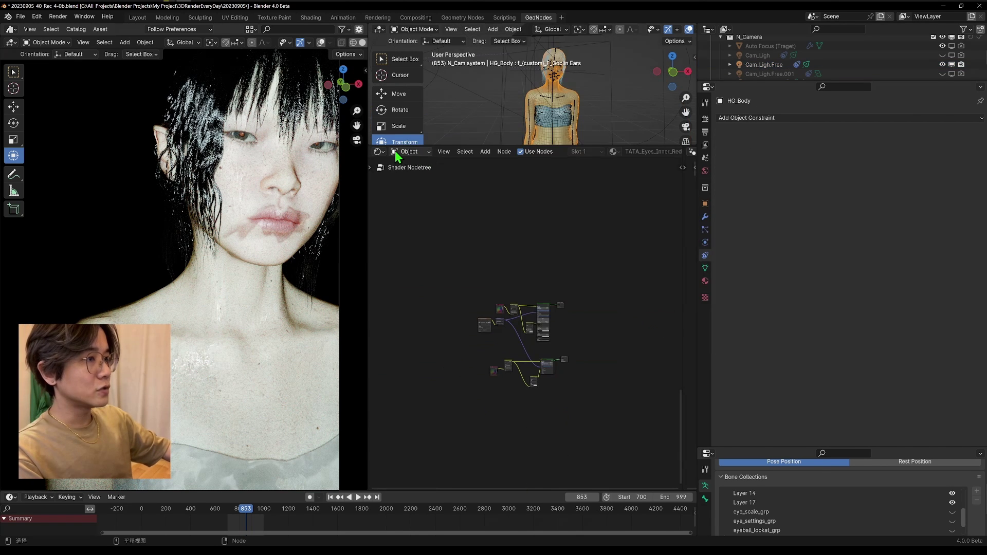
left_click(395, 150)
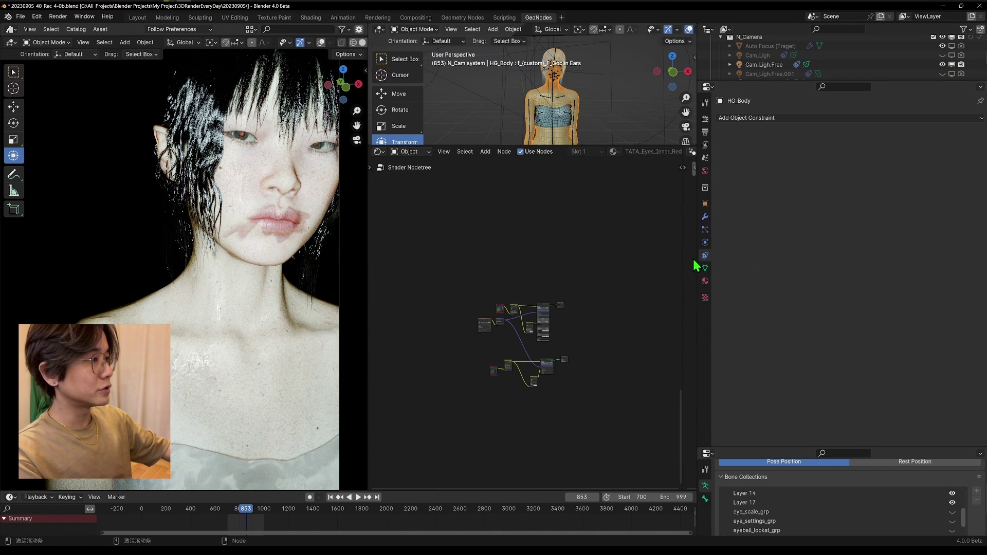
left_click_drag(698, 258, 889, 259)
key("Home")
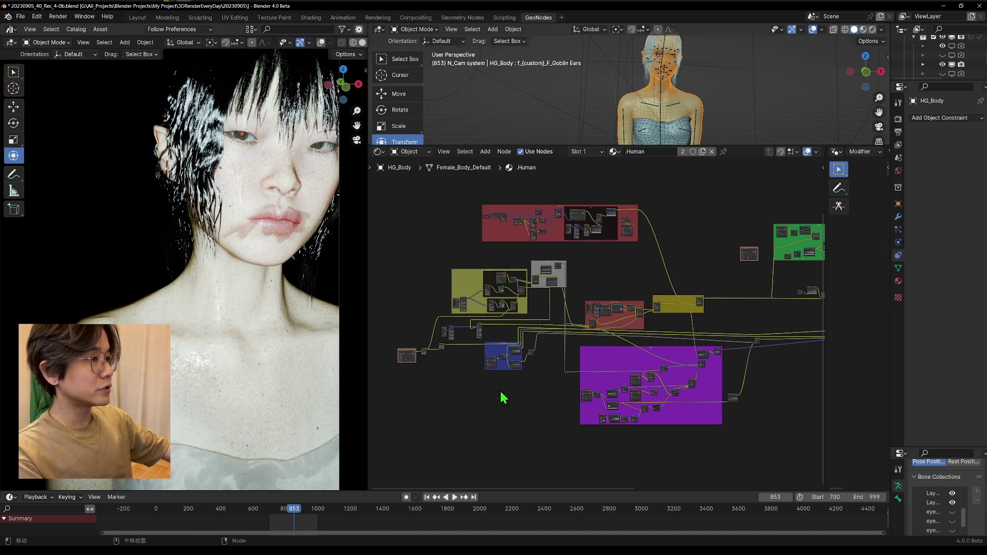
Step: Highlight the colored skin node groups in the first part of the .Human tree and examine the green frame
left_click_drag(387, 211, 748, 438)
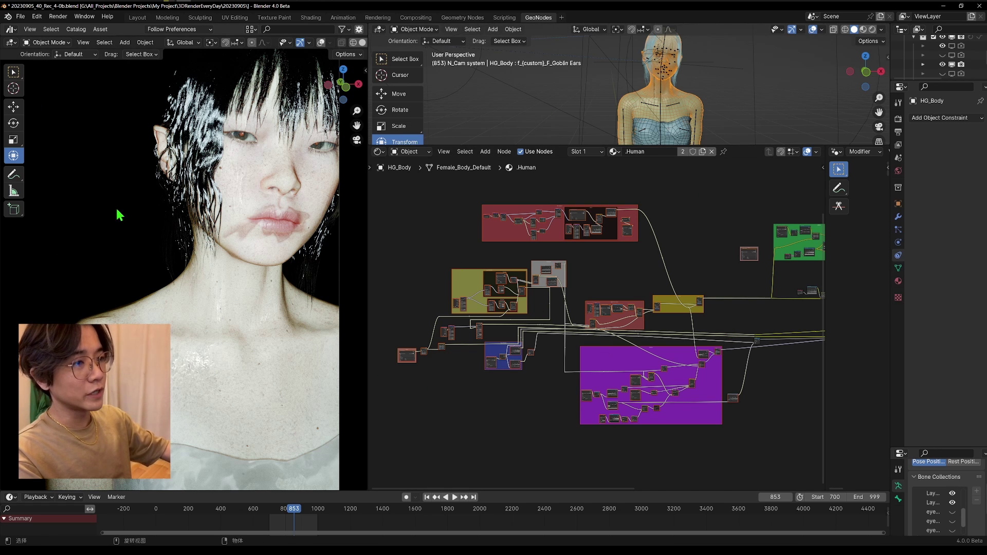
middle_click_drag(695, 296, 590, 374)
scroll(657, 291, "up", 14)
scroll(531, 292, "down", 3)
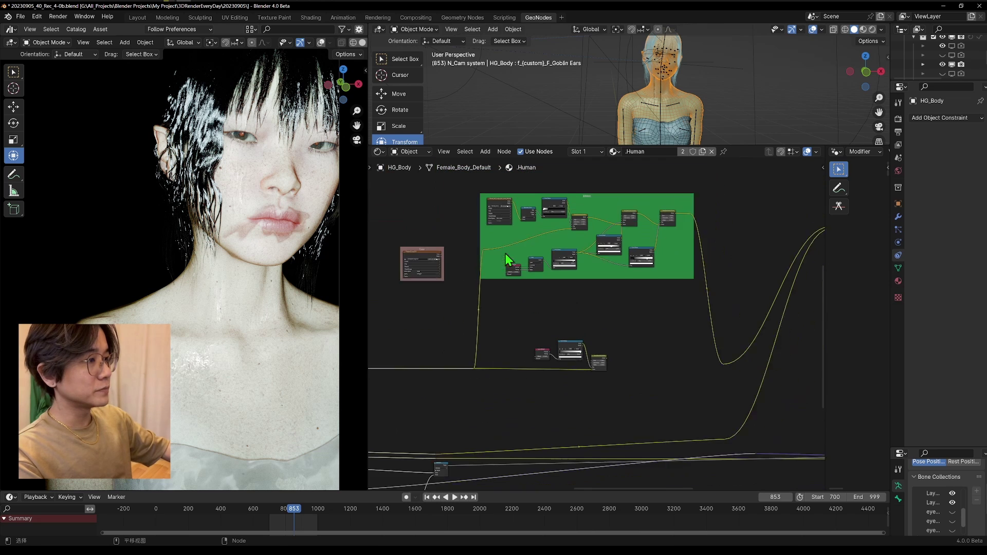
Step: Select all nodes in the green frame of the .Human material and mute them
scroll(597, 323, "down", 1)
left_click_drag(470, 178, 693, 405)
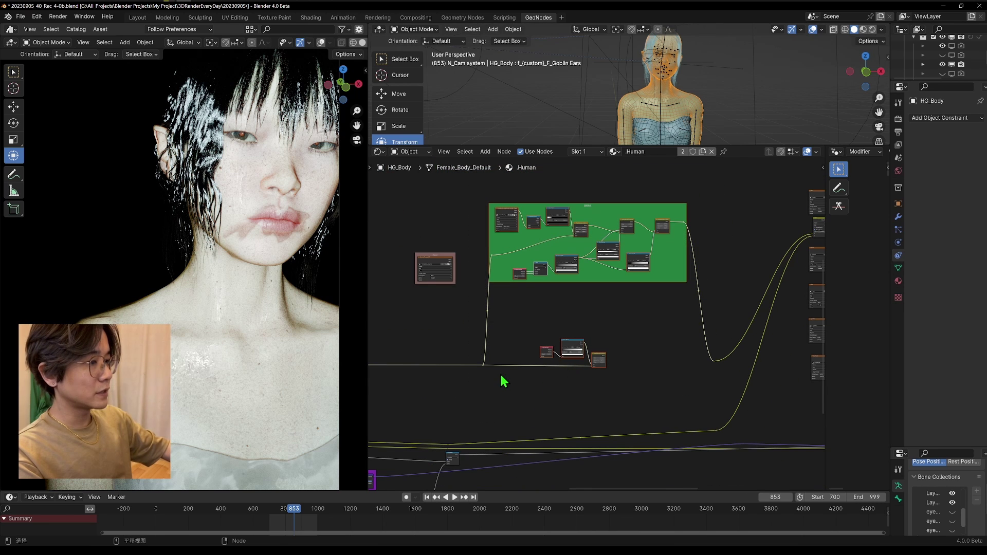
scroll(485, 382, "up", 3)
middle_click_drag(486, 381, 451, 451)
left_click_drag(615, 458, 523, 375, "ctrl")
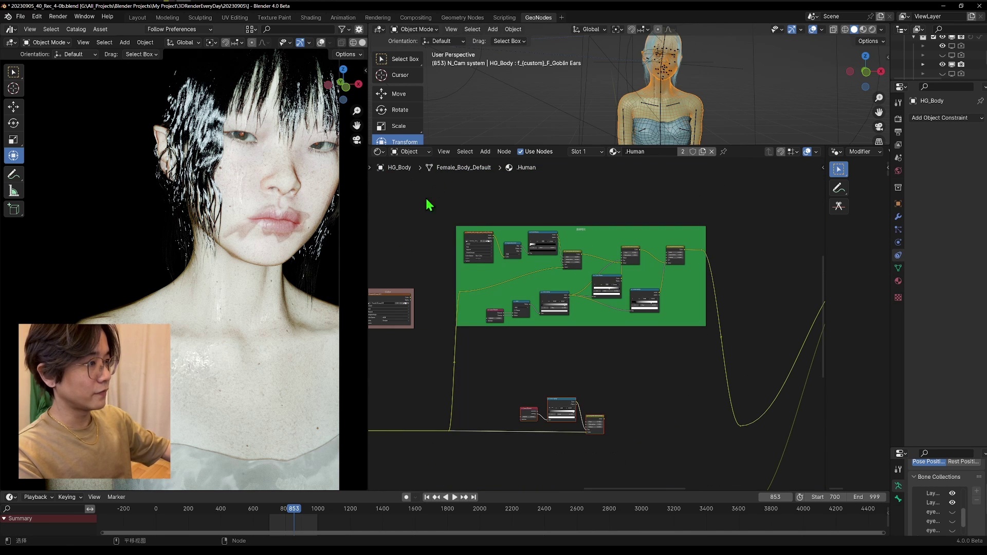
left_click_drag(439, 201, 753, 344)
key("m")
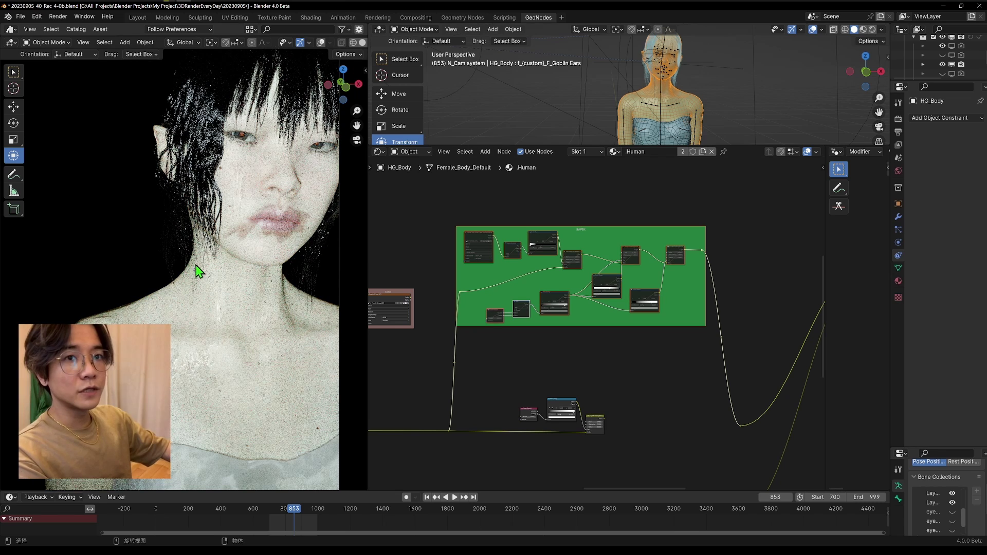
Step: Widen the render viewport to inspect the skin without the green frame's effect, and restore the frame's muted nodes
left_click_drag(367, 289, 557, 288)
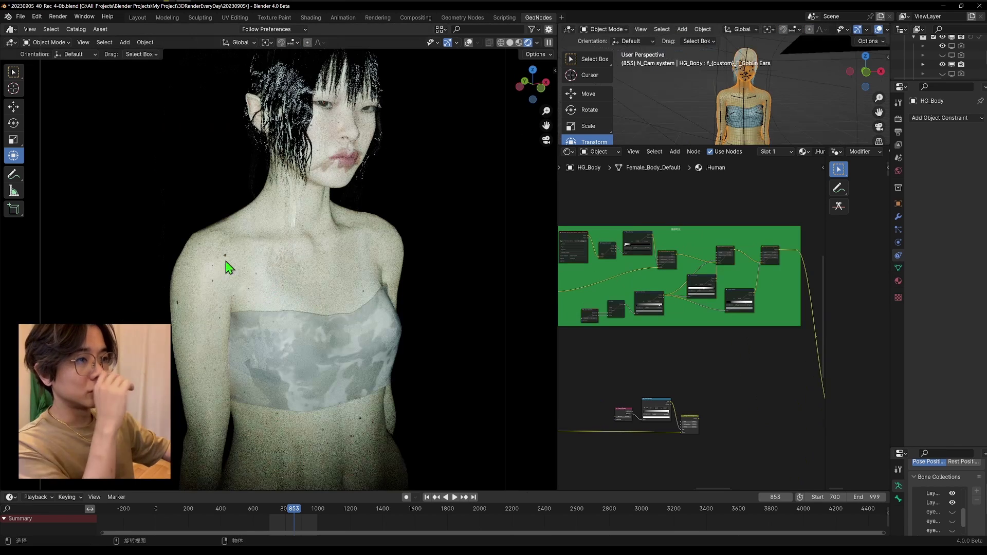
middle_click_drag(717, 352, 744, 355)
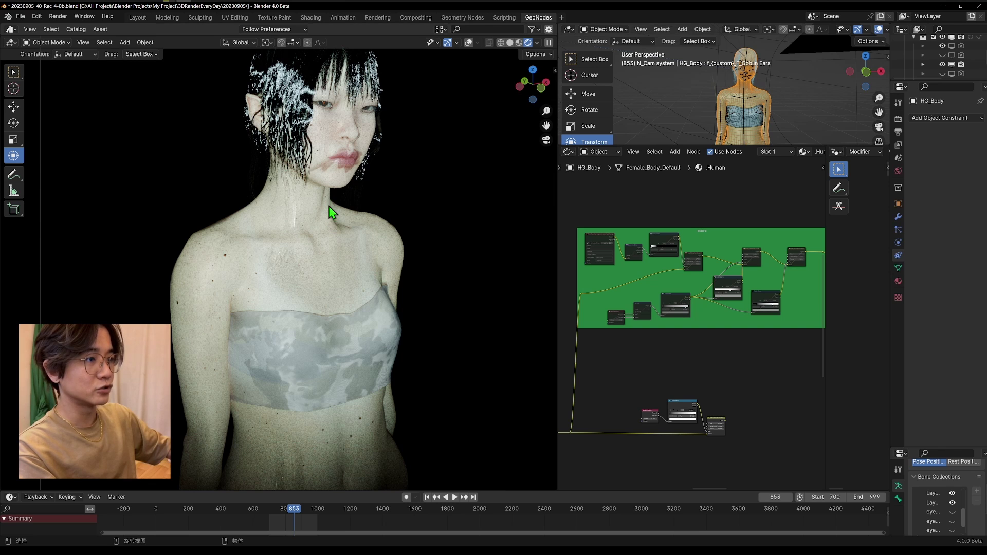
scroll(764, 254, "down", 2)
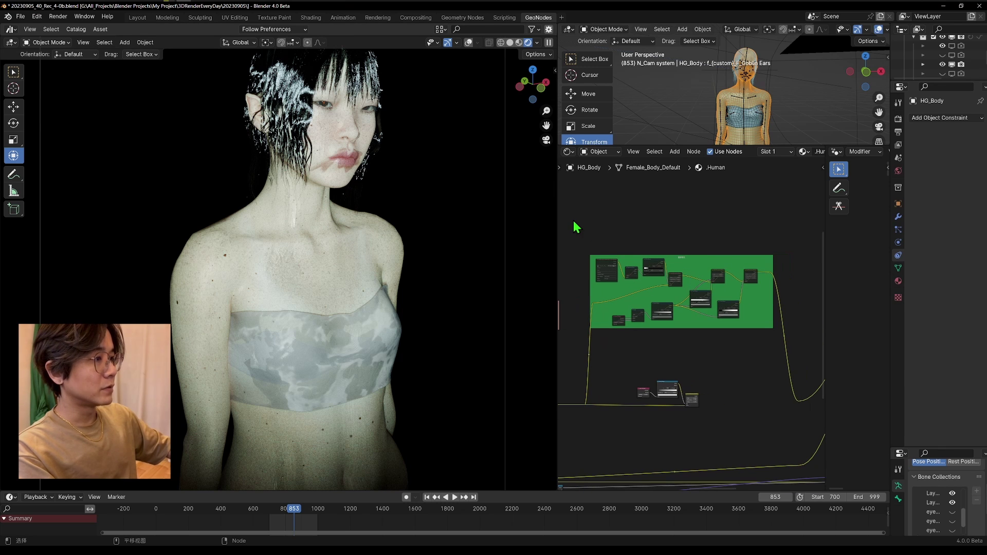
left_click_drag(572, 221, 783, 353)
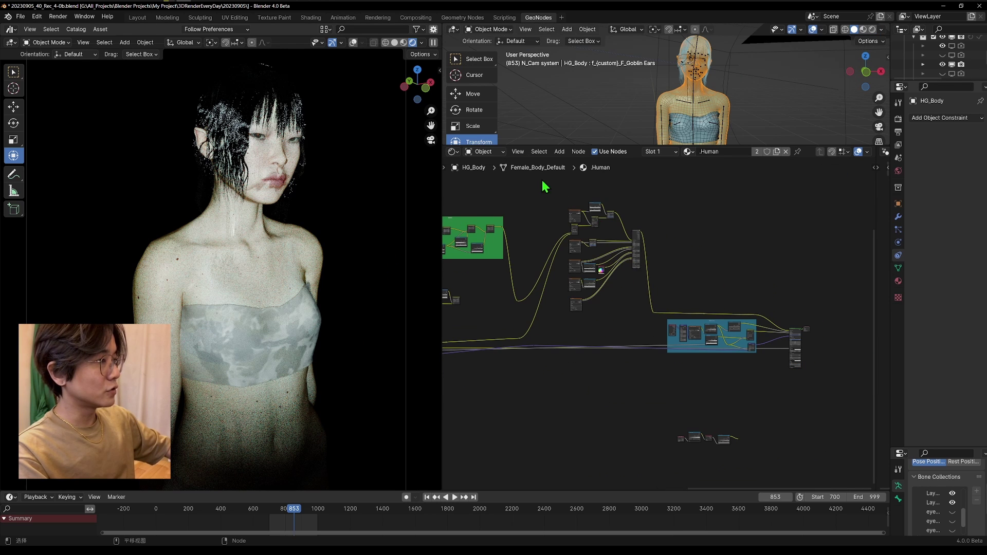
Step: Highlight the texture and blue-framed nodes between the green frame and the material output to examine them
left_click_drag(542, 180, 787, 409)
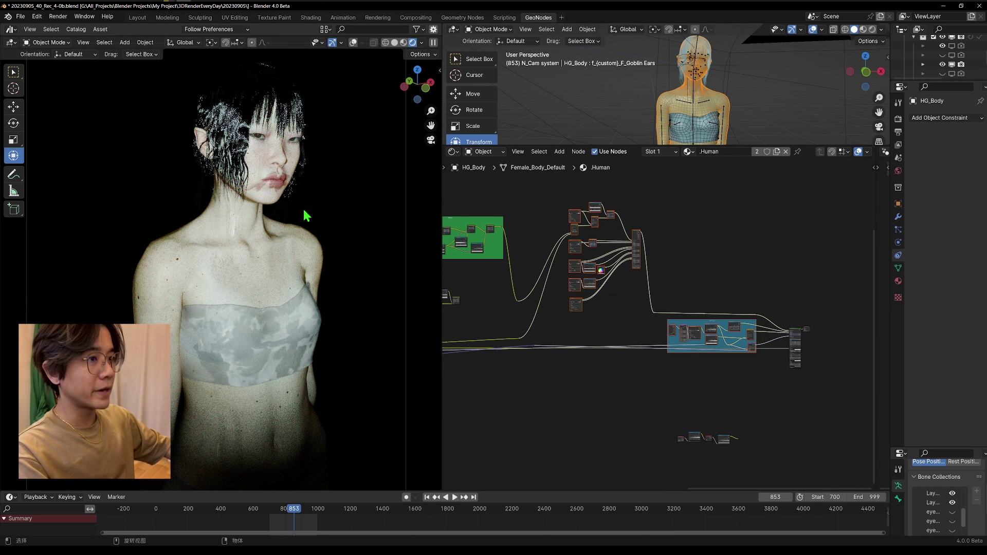
scroll(691, 379, "up", 4)
middle_click_drag(641, 362, 791, 428)
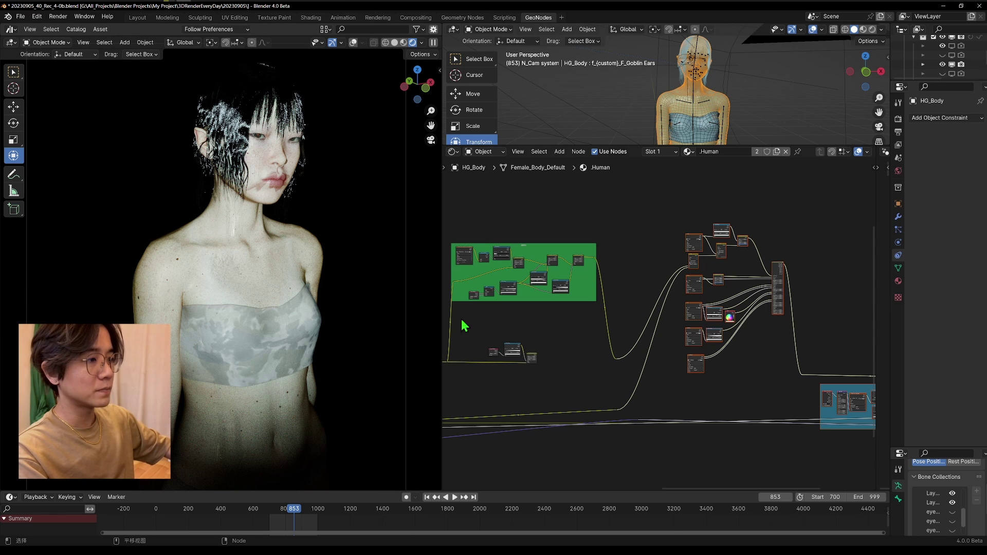
scroll(632, 328, "up", 6)
middle_click_drag(493, 368, 550, 328)
scroll(550, 329, "down", 5)
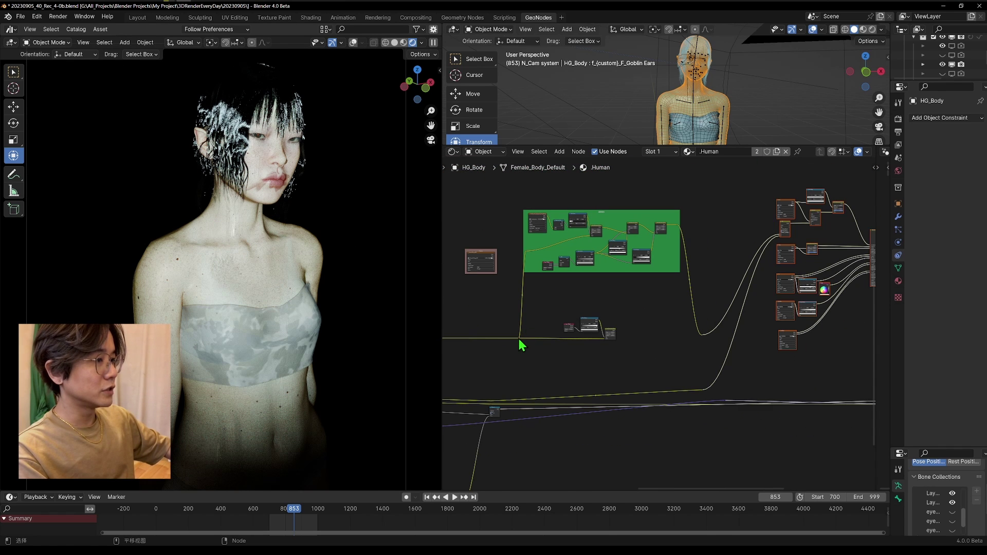
Step: Delete the small three-node group below the green frame and link its incoming reroute directly to the downstream reroute, bypassing the frame
left_click_drag(519, 338, 645, 339)
right_click(644, 339)
middle_click_drag(596, 352, 654, 370)
scroll(635, 266, "up", 2)
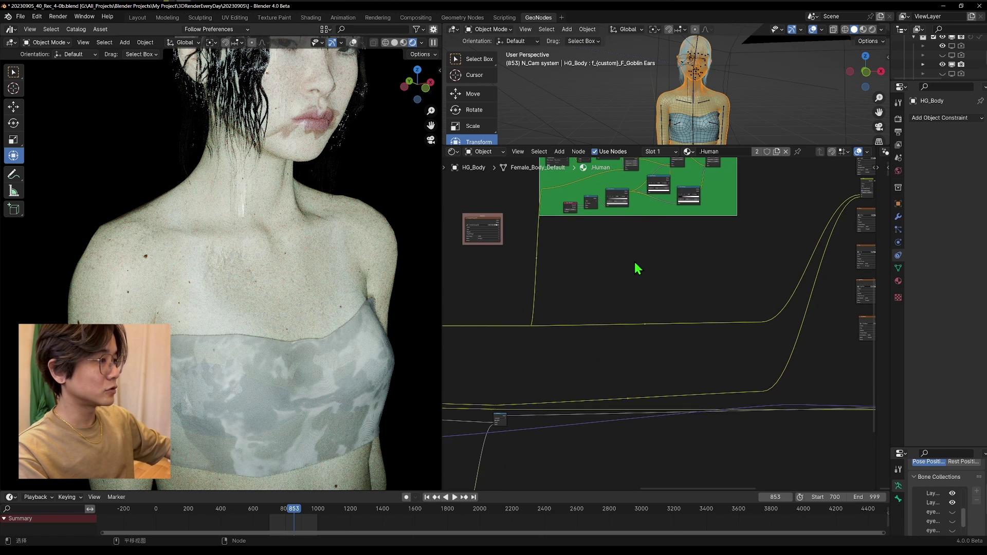
Step: Move the downstream reroute of the bypass link slightly to straighten the line
scroll(580, 328, "up", 7)
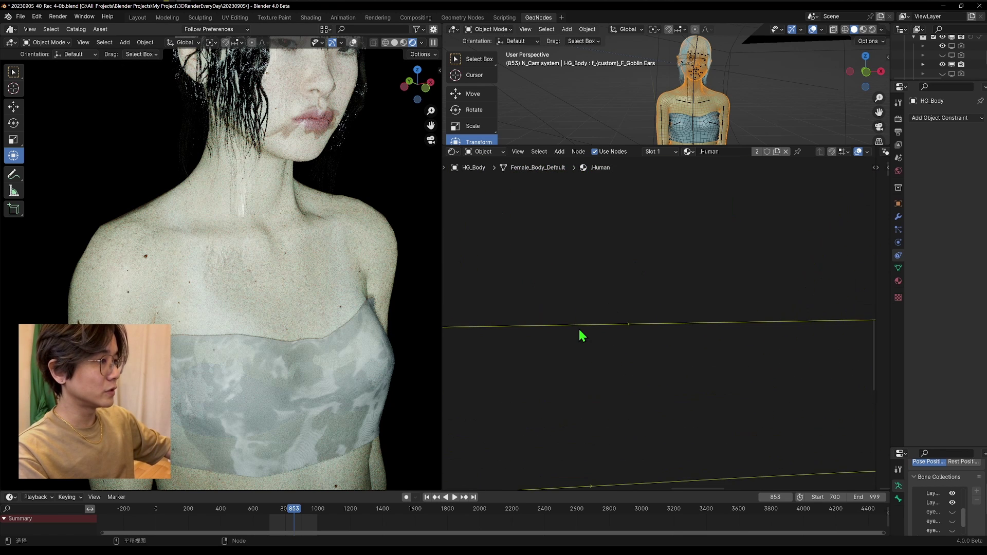
scroll(586, 329, "down", 3)
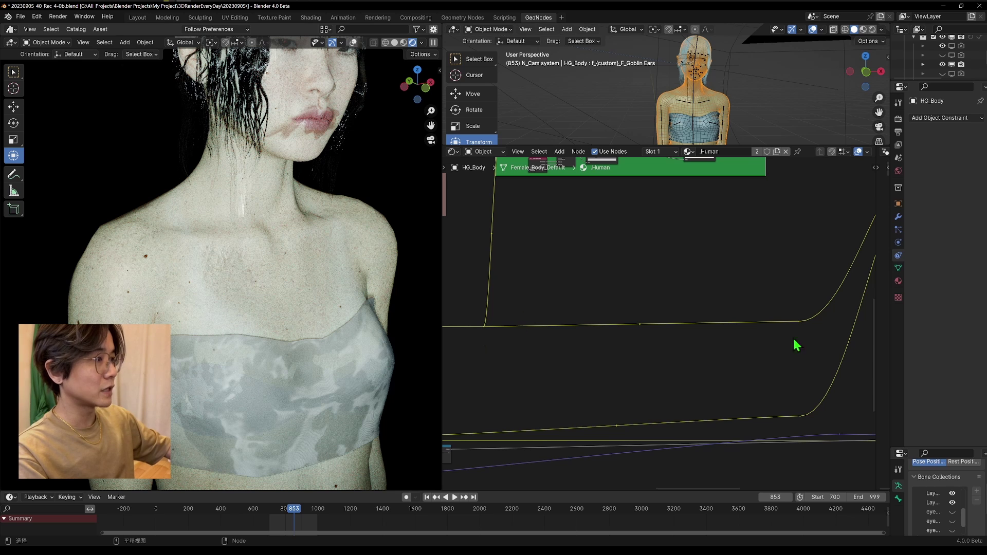
left_click_drag(796, 296, 828, 354)
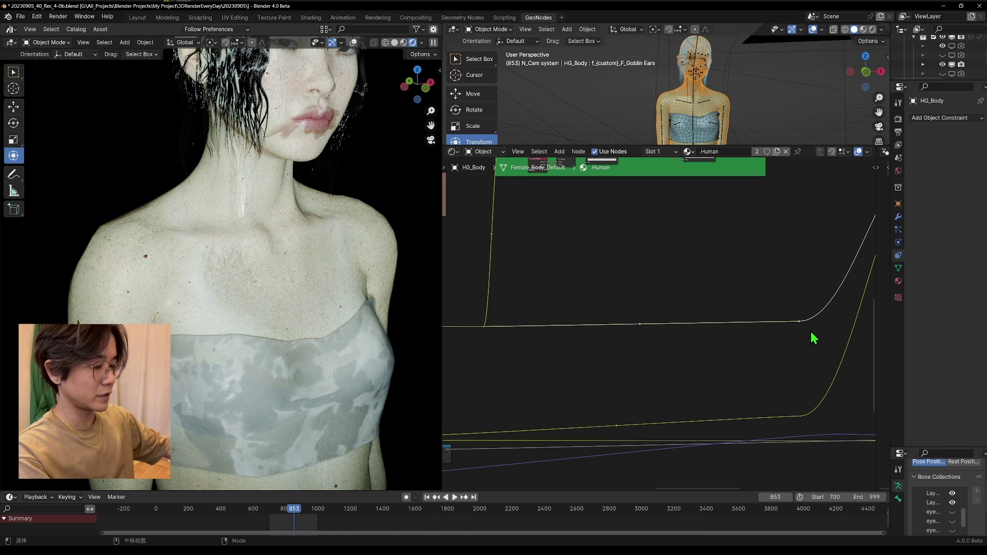
key("g")
left_click(827, 338)
Step: Add a Layer Weight node to the .Human material and place it in the empty space below the green frame
key("shift+a")
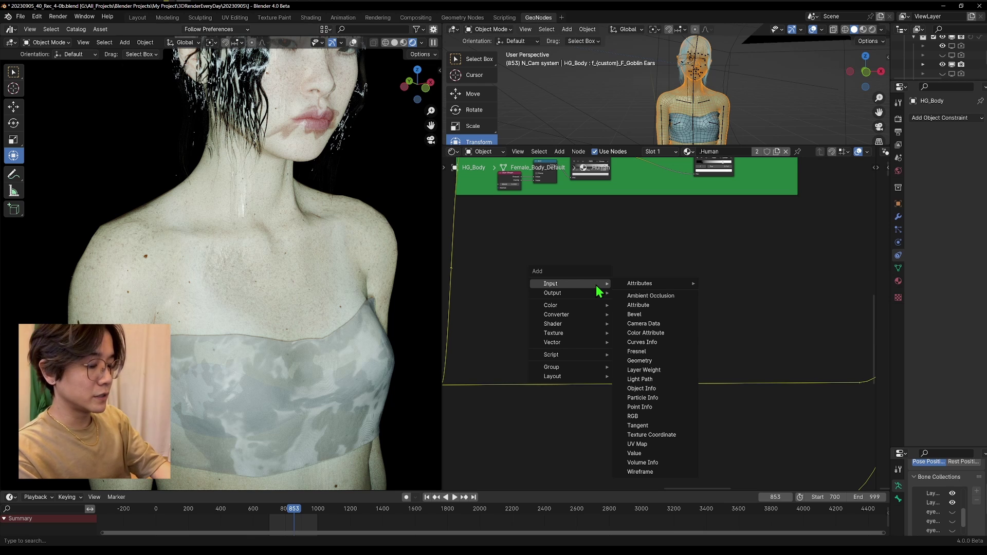
type("lay")
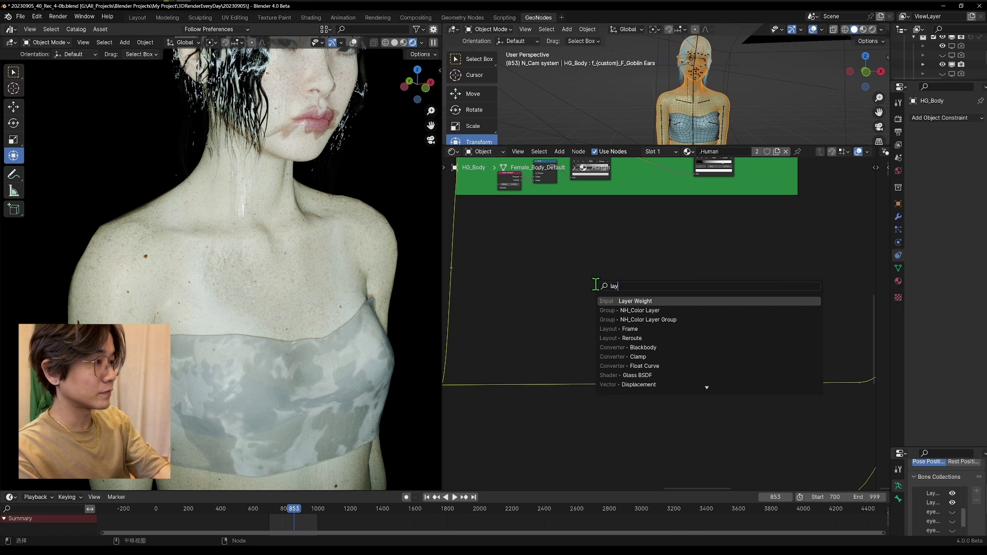
key("Return")
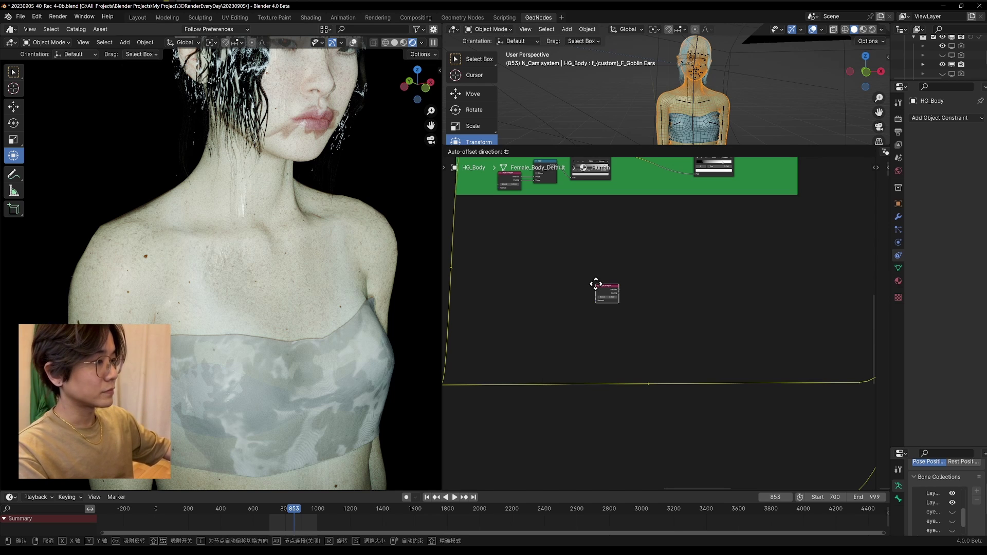
left_click_drag(588, 275, 513, 313)
scroll(516, 314, "up", 3)
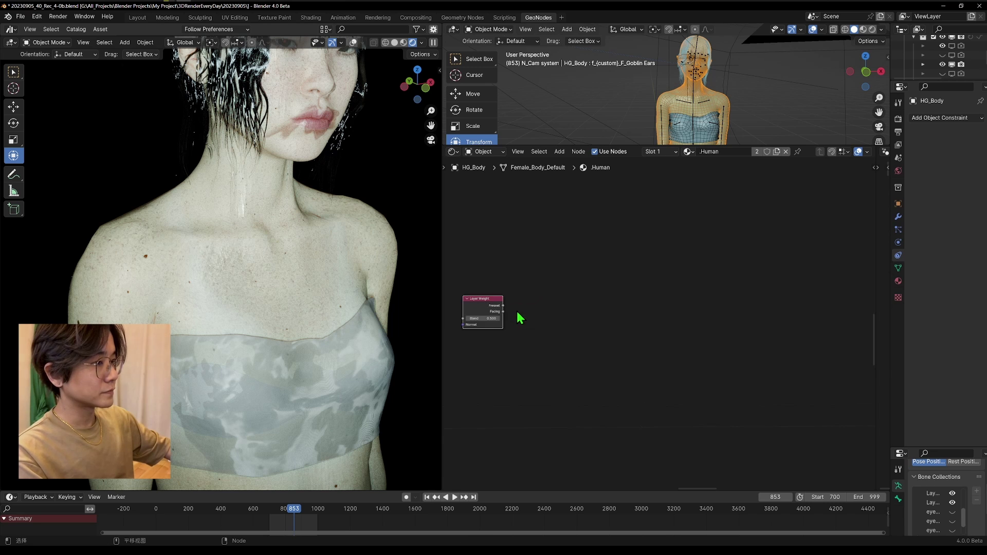
Step: Preview the Layer Weight node's Fresnel and Facing outputs directly on the body in the camera view to compare them
scroll(518, 318, "down", 2)
scroll(647, 303, "down", 5)
middle_click_drag(518, 319, 613, 322)
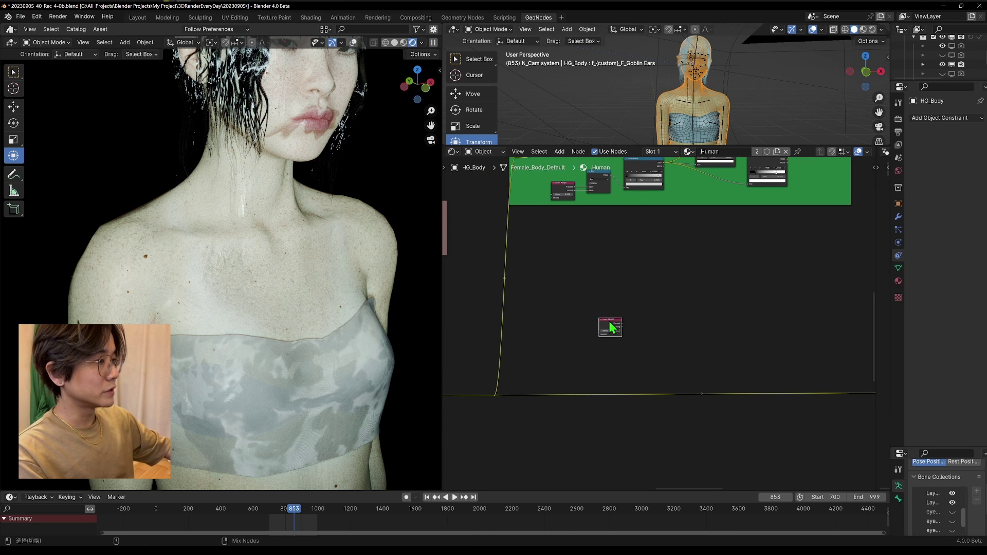
left_click(611, 327)
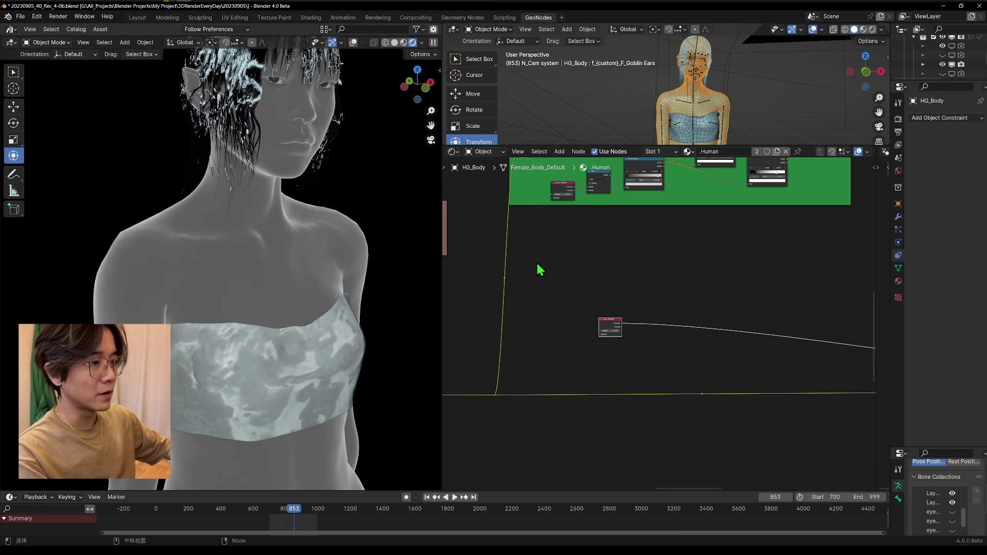
key("KP_0")
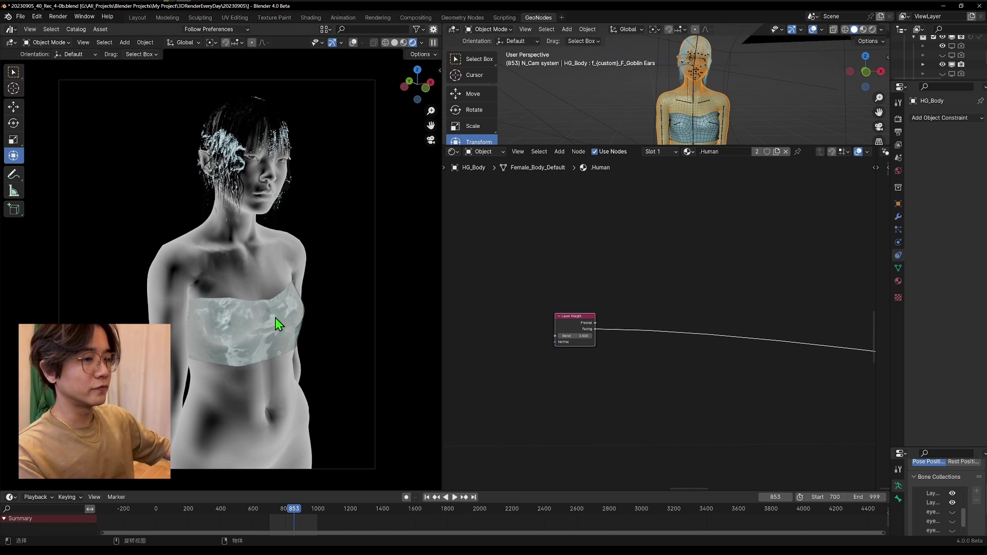
scroll(430, 302, "up", 3)
left_click(565, 324, "ctrl+shift")
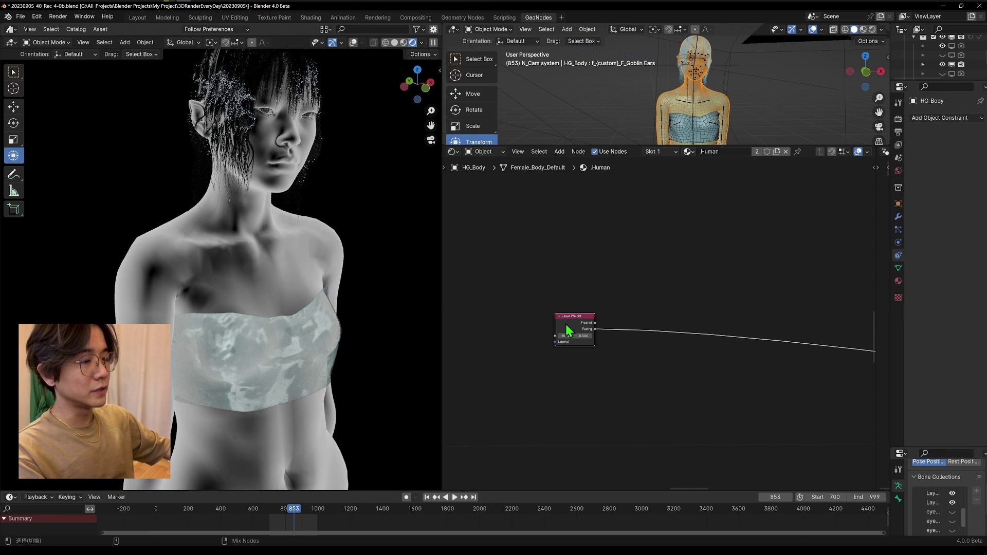
left_click(565, 324, "ctrl+shift")
left_click(565, 324, "ctrl+shift")
Step: Add a Hue/Saturation/Value node and insert it into the bypass link below the Layer Weight node
scroll(564, 355, "down", 3)
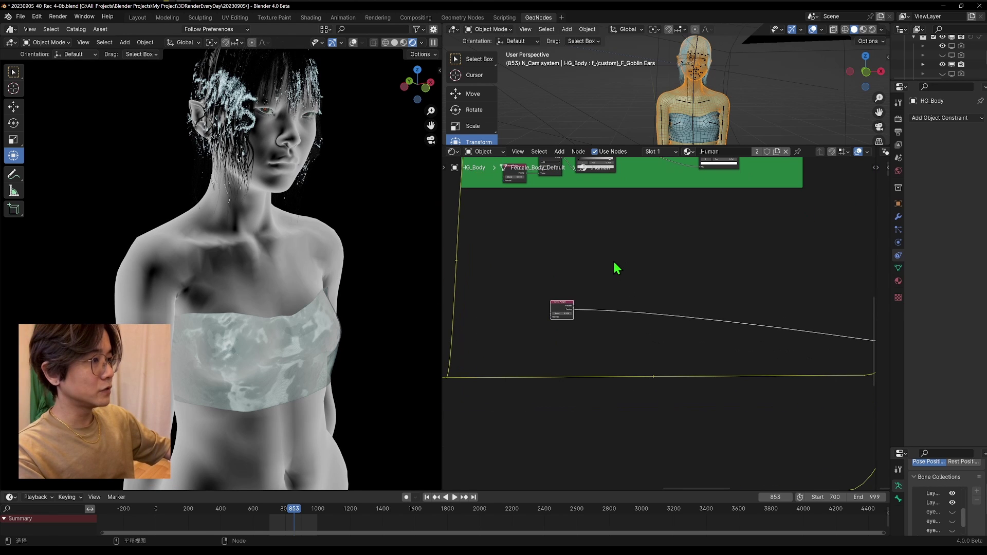
key("shift+a")
mouse_move(613, 247)
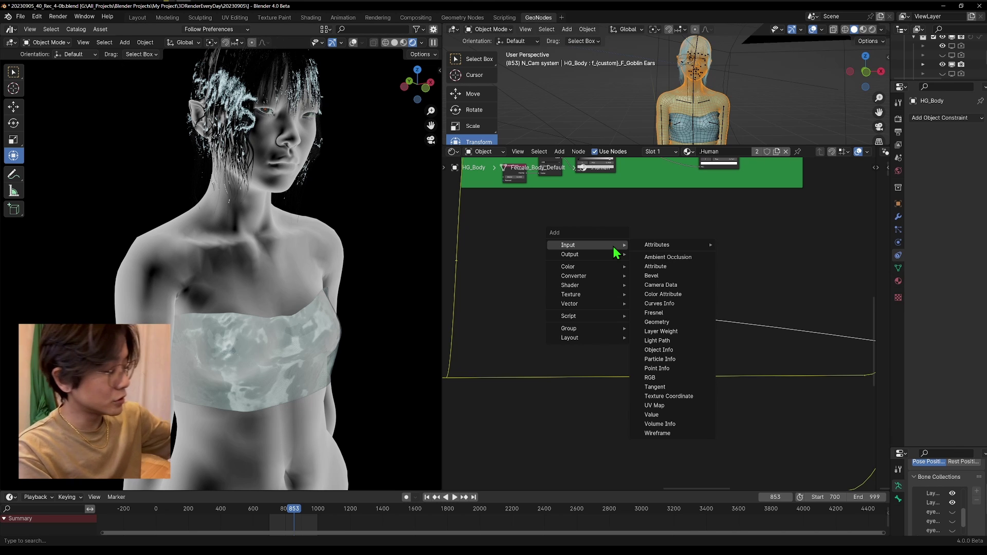
type("hu")
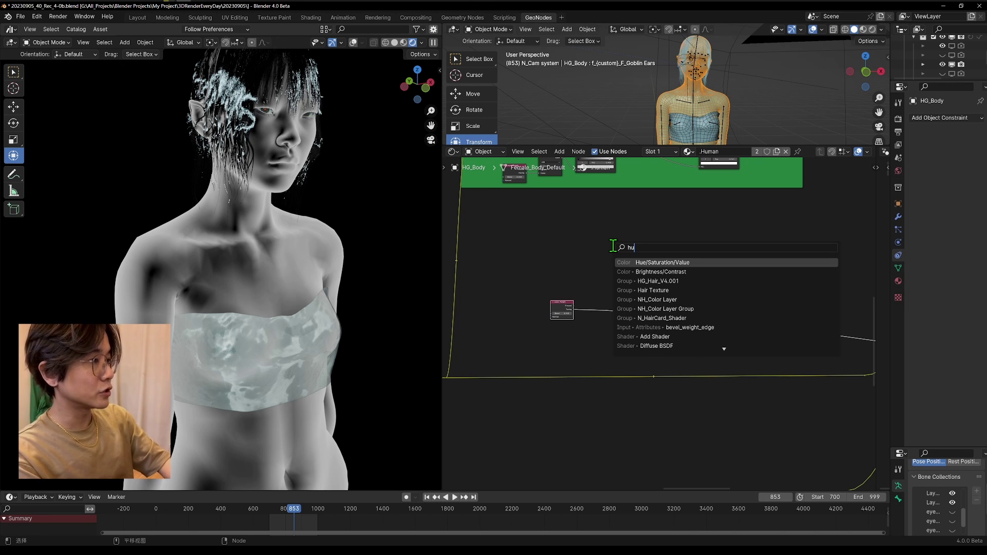
key("Return")
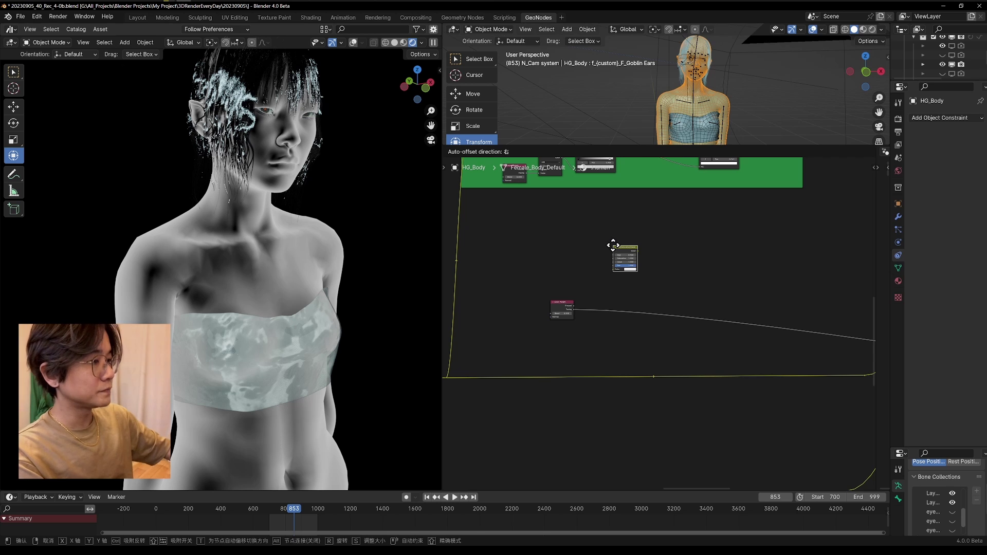
left_click(625, 366)
scroll(639, 343, "up", 3)
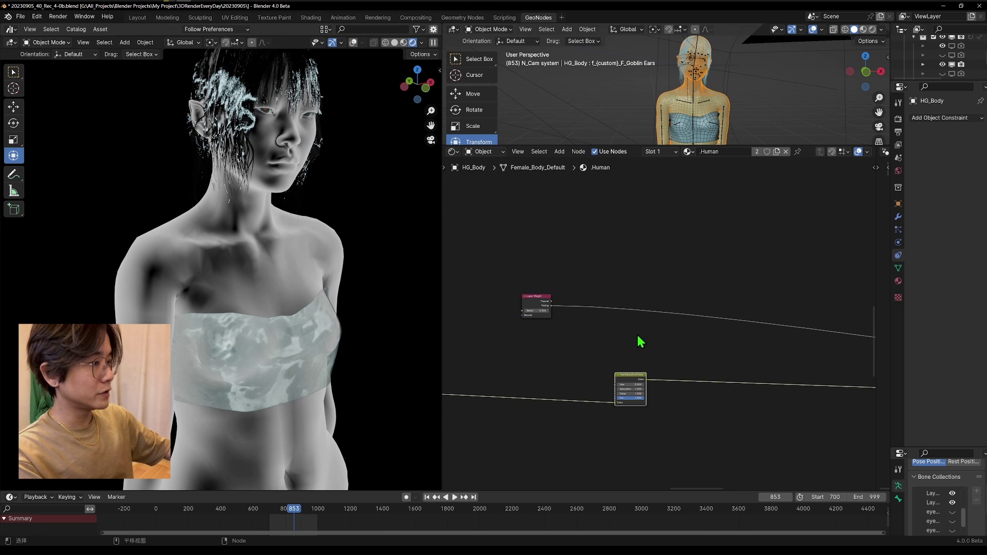
Step: Restore the Principled BSDF as the material's output in place of the Layer Weight preview
middle_click_drag(639, 339, 612, 310)
scroll(612, 310, "down", 5)
scroll(707, 285, "down", 10)
middle_click_drag(835, 381, 593, 407)
scroll(755, 334, "up", 4)
middle_click_drag(763, 335, 674, 157)
scroll(693, 210, "up", 7)
middle_click_drag(697, 215, 691, 396)
scroll(691, 397, "up", 1)
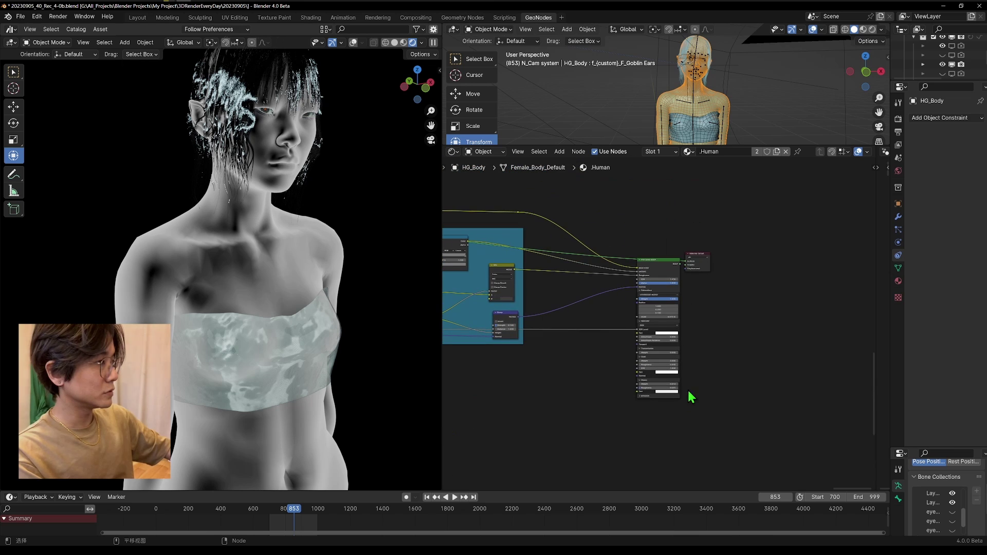
scroll(598, 304, "down", 3)
mouse_move(597, 304)
middle_mouse_down()
mouse_move(467, 333)
mouse_move(764, 345)
middle_mouse_up()
key("ctrl+z")
Step: Lower the Hue/Saturation/Value node's Value to 0.400 to darken the skin colour
scroll(669, 309, "up", 3)
middle_click_drag(669, 308, 674, 346)
scroll(656, 288, "up", 5)
mouse_move(655, 288)
middle_mouse_down()
mouse_move(671, 361)
mouse_move(651, 270)
middle_mouse_up()
scroll(626, 306, "up", 4)
middle_click_drag(630, 321, 686, 321)
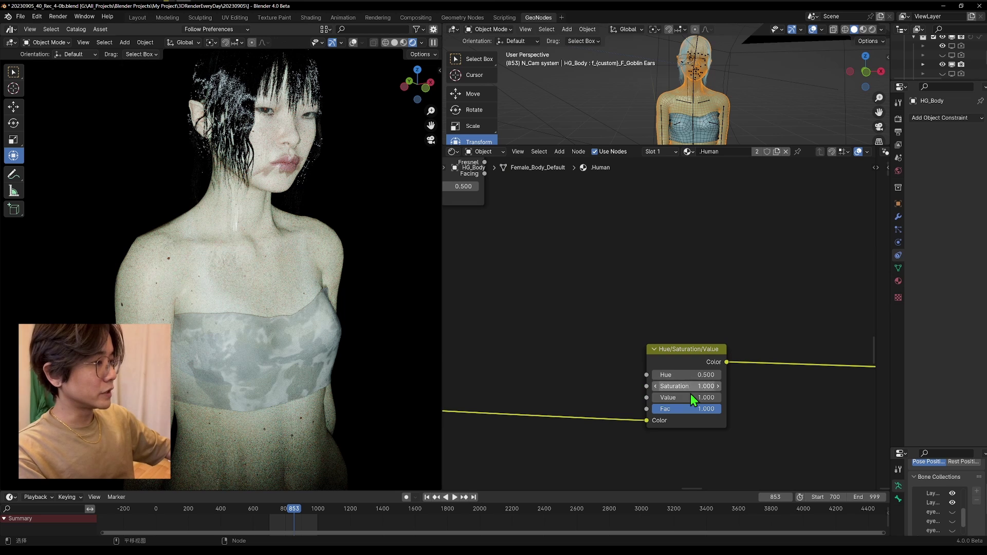
left_click(655, 399)
left_click(654, 399)
left_click(654, 399)
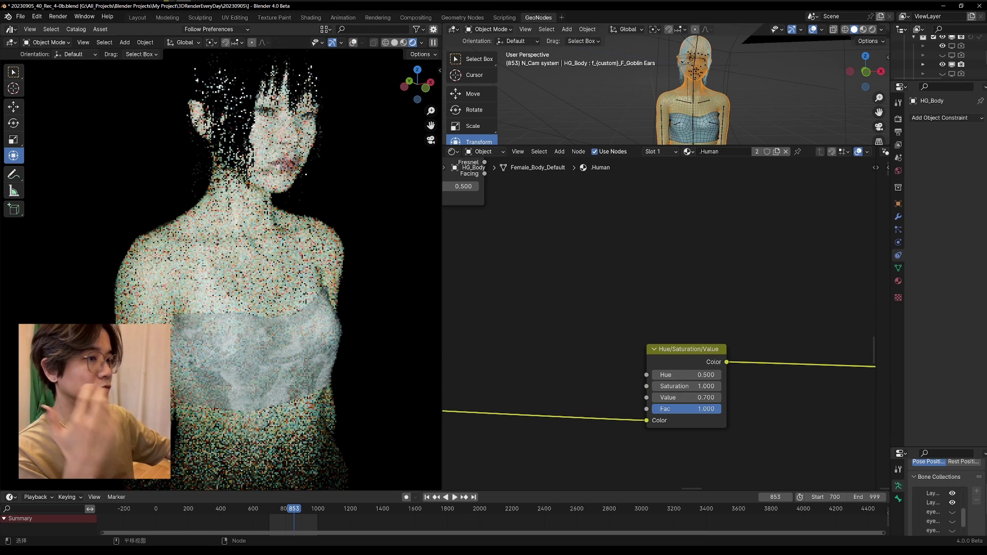
left_click(654, 399)
left_click(654, 399)
left_click(654, 399)
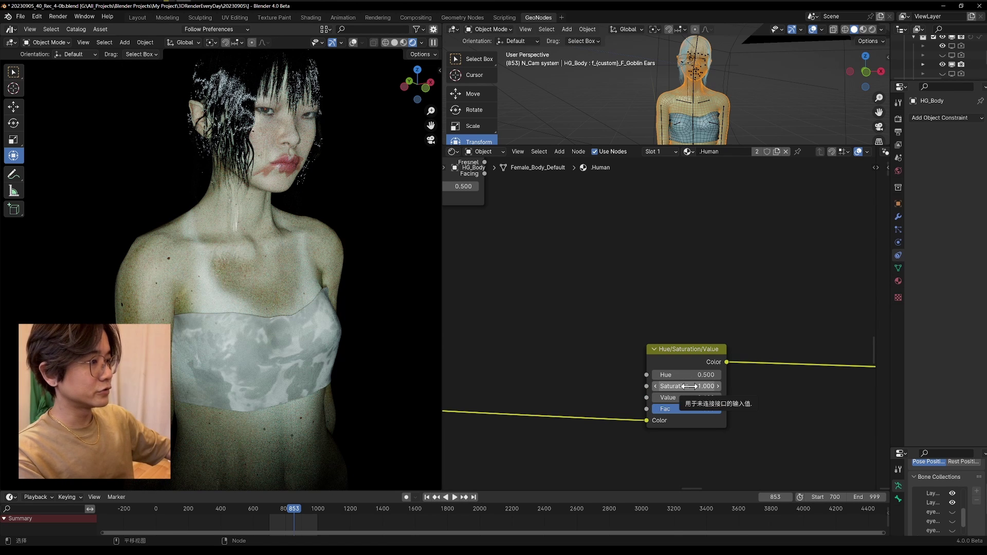
Step: Raise the Hue/Saturation/Value node's Saturation to 1.5
left_click_drag(686, 386, 727, 386)
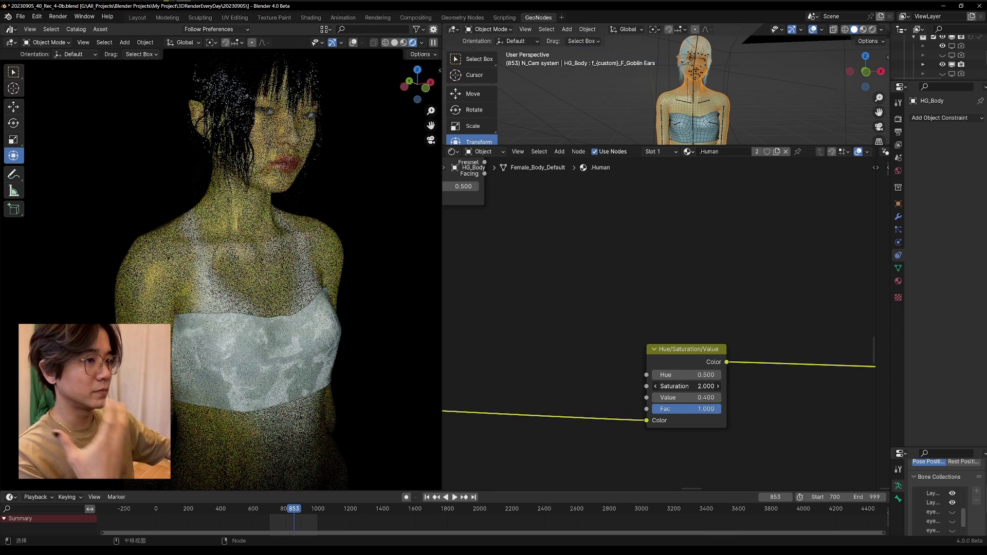
left_click(703, 386)
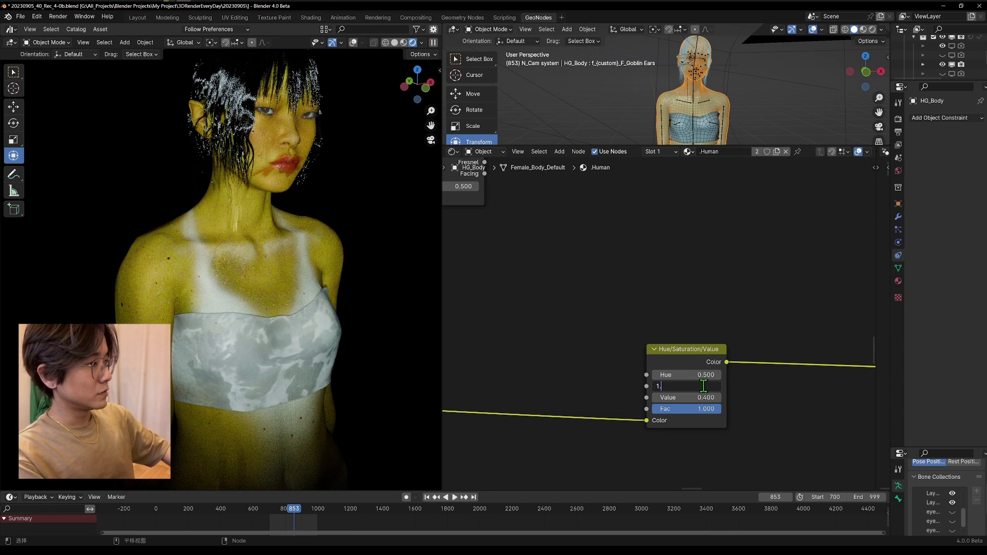
type("1.5")
key("Return")
Step: Move the Layer Weight node closer to the Hue/Saturation/Value node and connect its Fresnel output to the Fac input
scroll(668, 390, "down", 3)
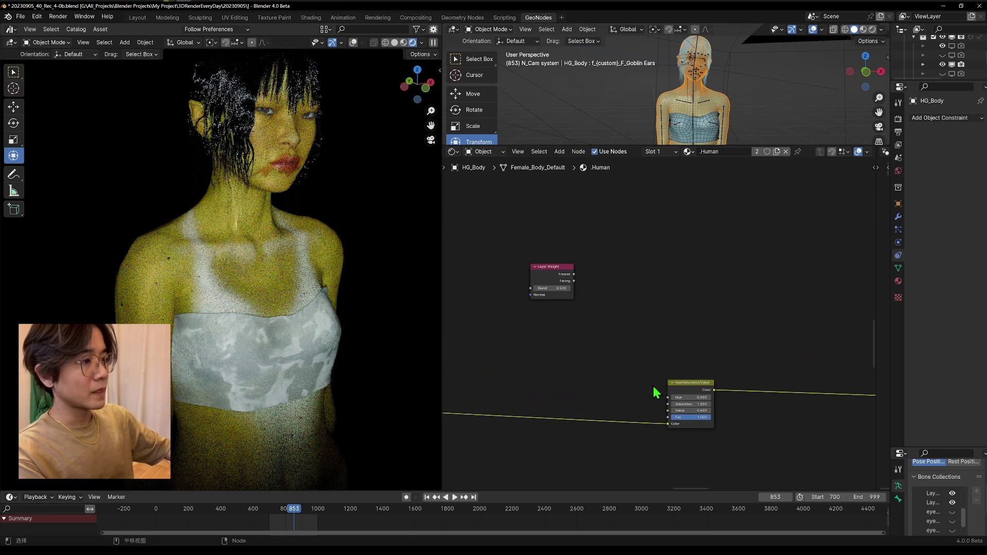
left_click(548, 272)
key("g")
left_click(572, 391)
scroll(579, 400, "up", 8)
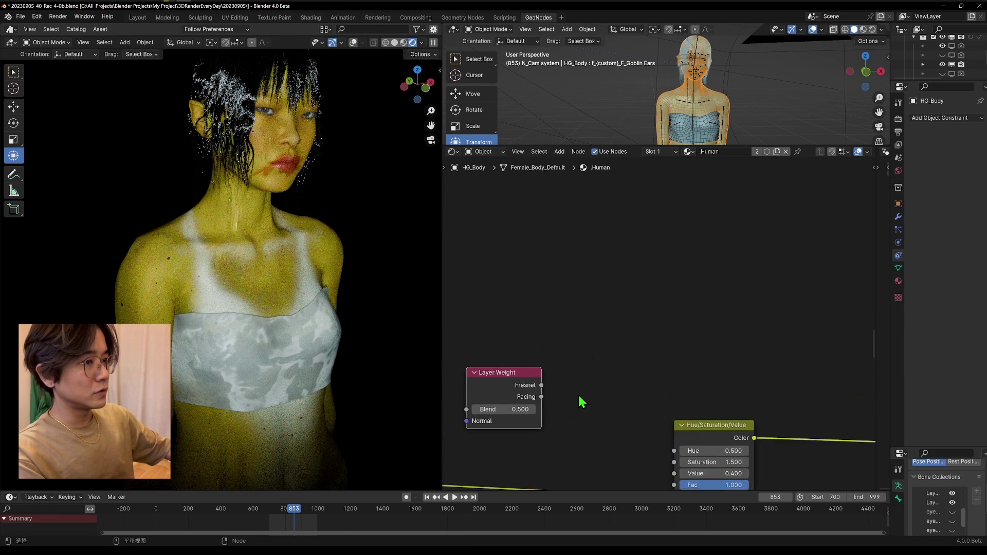
middle_click_drag(579, 399, 631, 246)
scroll(543, 261, "up", 3)
scroll(523, 221, "down", 4)
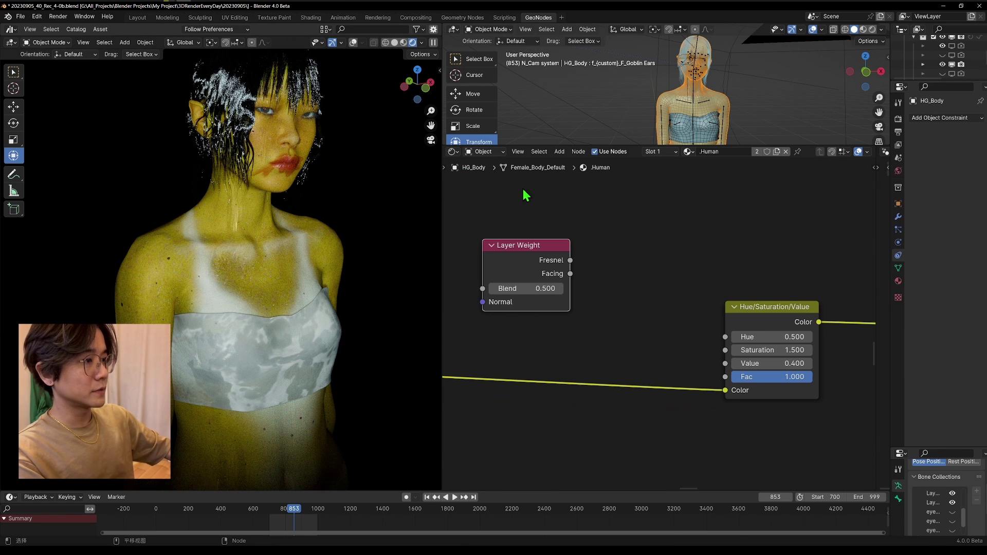
mouse_move(570, 260)
left_mouse_down()
mouse_move(737, 378)
mouse_move(733, 388)
mouse_move(726, 377)
left_mouse_up()
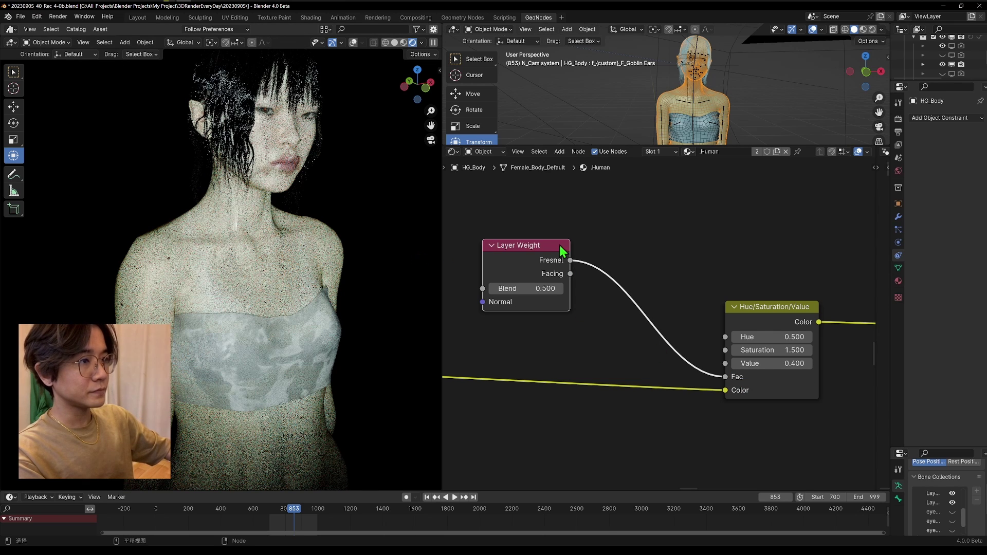
Step: Insert a Color Ramp between the Layer Weight and Hue/Saturation/Value nodes and move its white stop to position 0.469
middle_click_drag(565, 253, 598, 301)
scroll(592, 261, "down", 2)
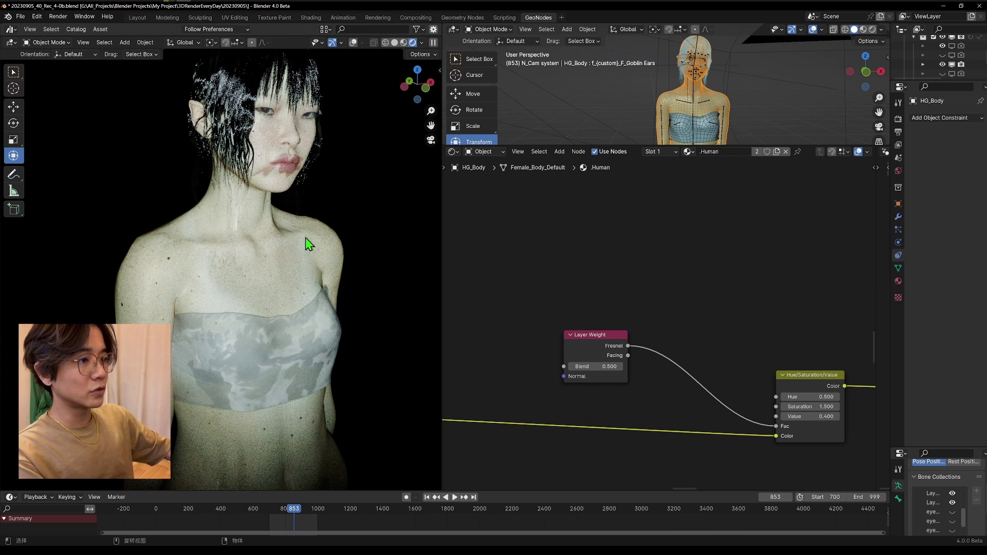
key("shift+a")
mouse_move(604, 279)
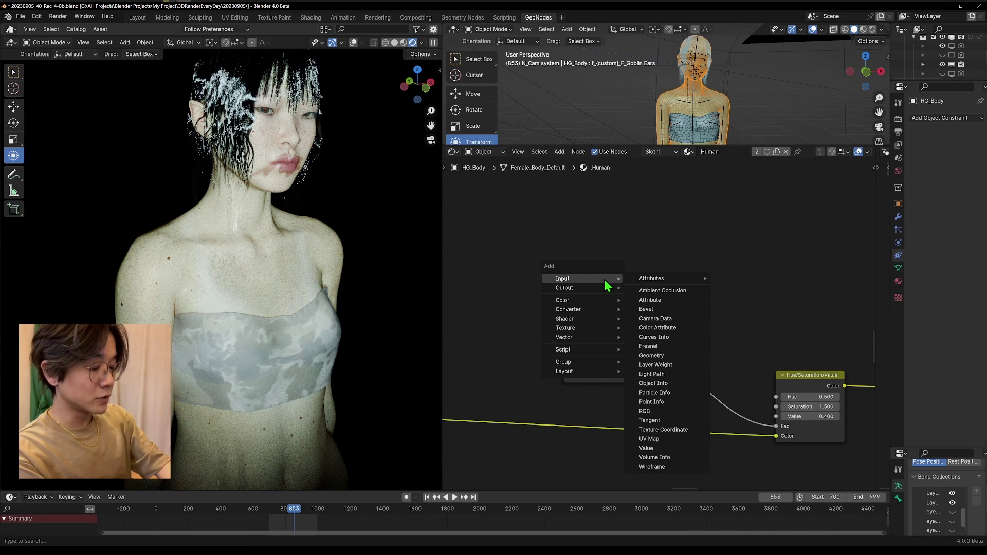
type("ram")
key("Return")
left_click(697, 334)
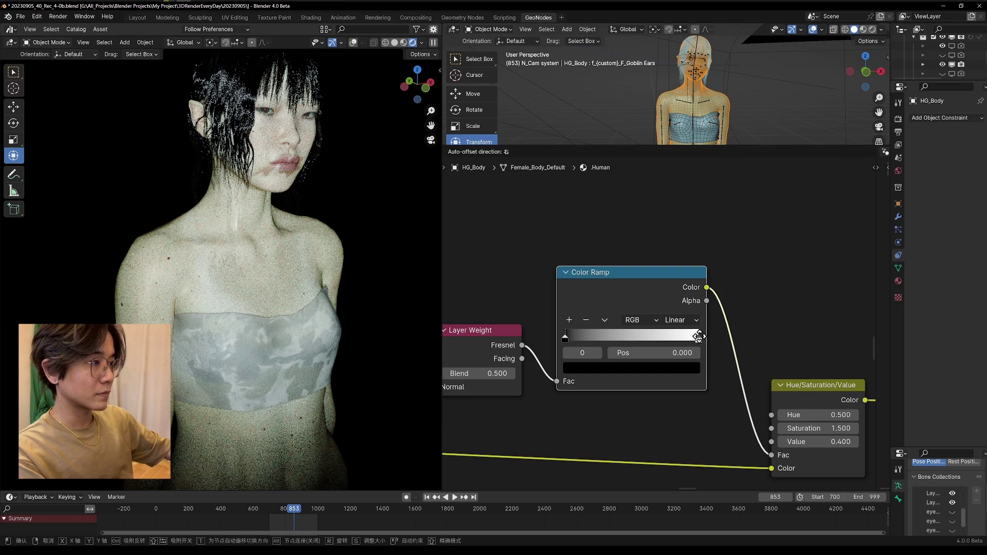
left_click_drag(697, 337, 626, 342)
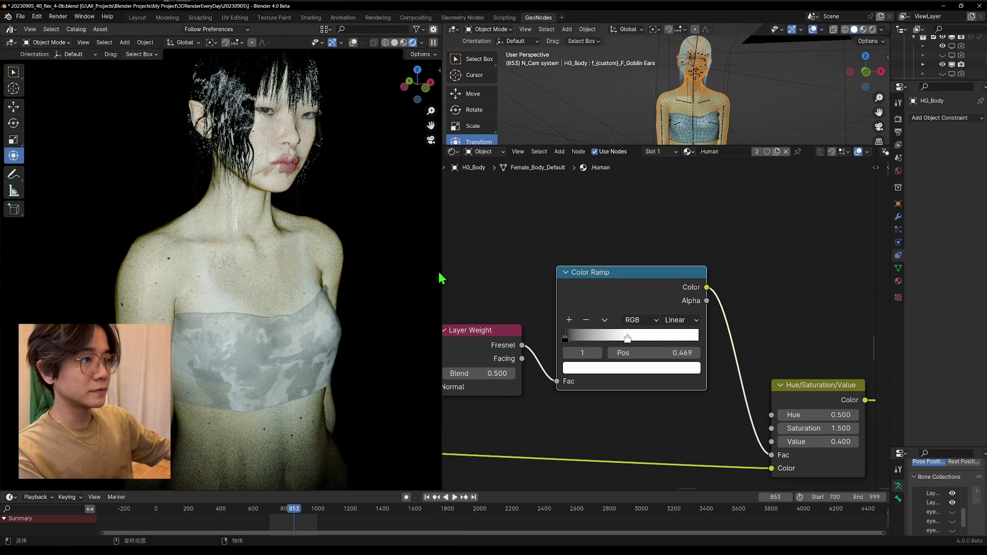
Step: Connect the Layer Weight's Facing output to the Color Ramp's Fac and move the white stop to position 0.749
scroll(529, 241, "down", 4)
middle_click_drag(536, 235, 596, 211)
scroll(652, 318, "up", 2)
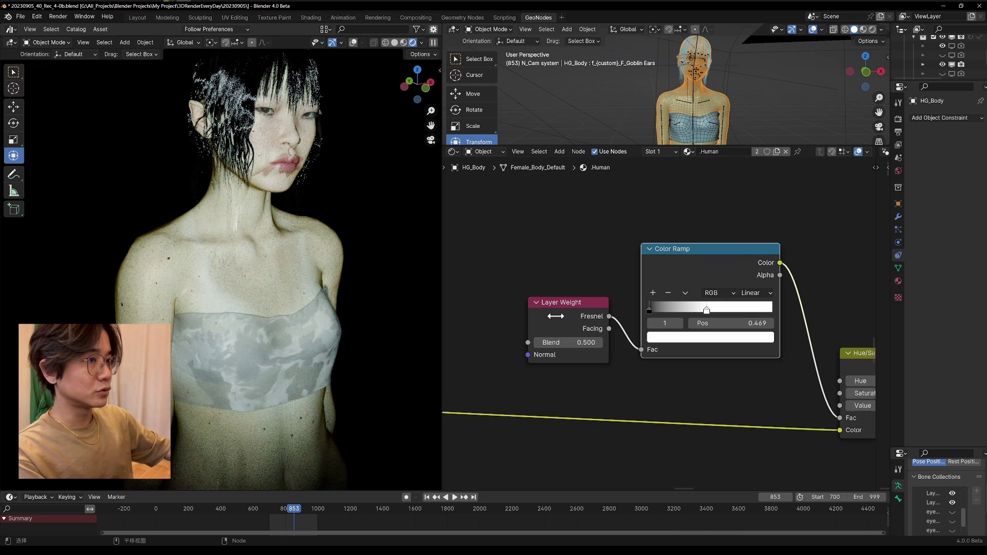
left_click_drag(604, 328, 637, 353)
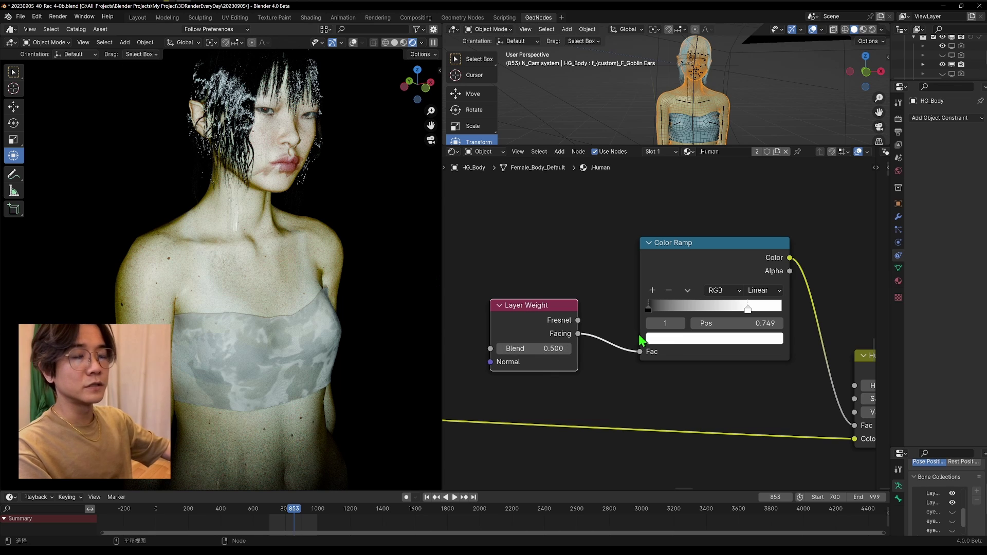
scroll(678, 331, "down", 2)
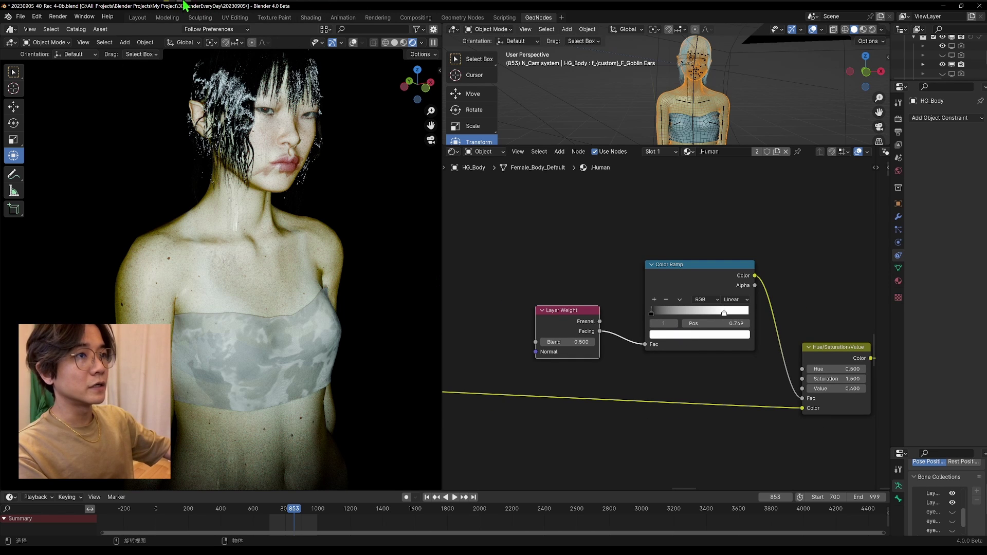
Step: Switch to the browser to examine the flash-lit portrait reference on Pinterest, and return to Blender
mouse_move(135, 4)
left_click(54, 35)
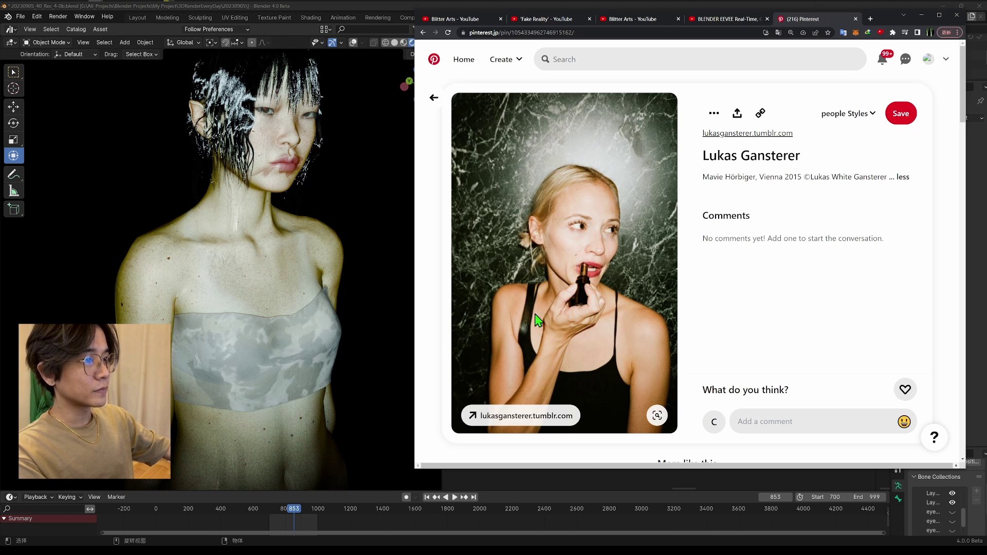
left_click(919, 18)
Step: Try the Layer Weight's Fresnel output on the Color Ramp for comparison and reconnect the Facing output
scroll(642, 308, "up", 2)
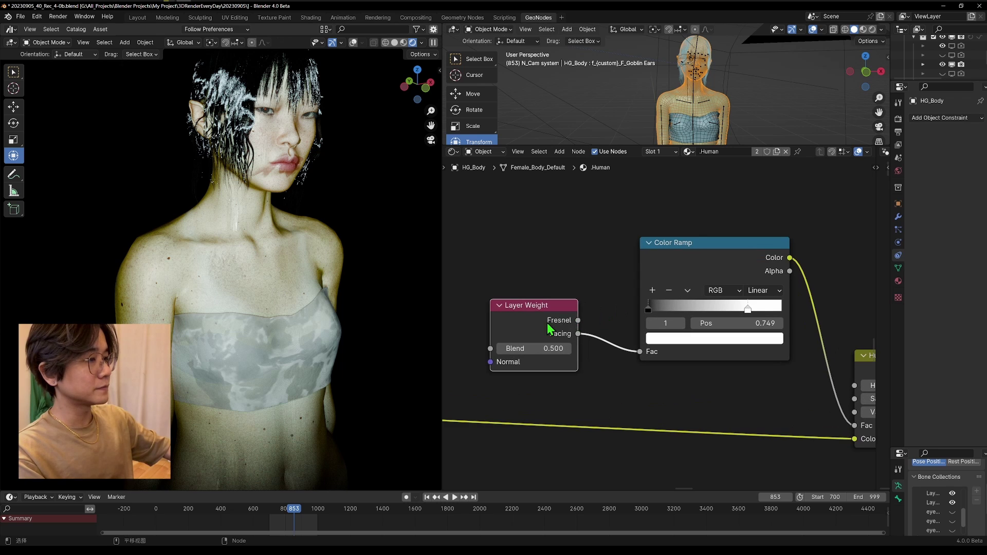
left_click_drag(578, 320, 640, 351)
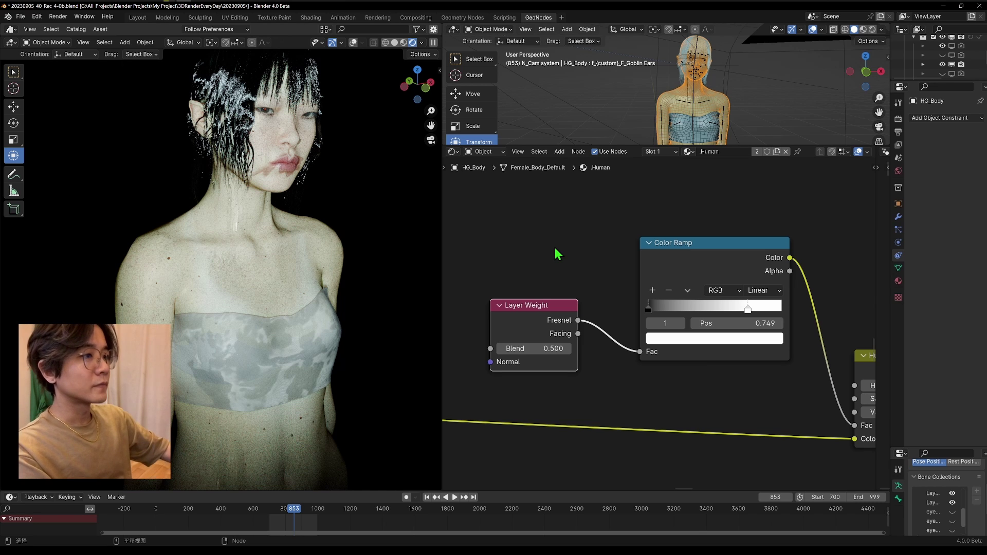
left_click_drag(578, 333, 639, 351)
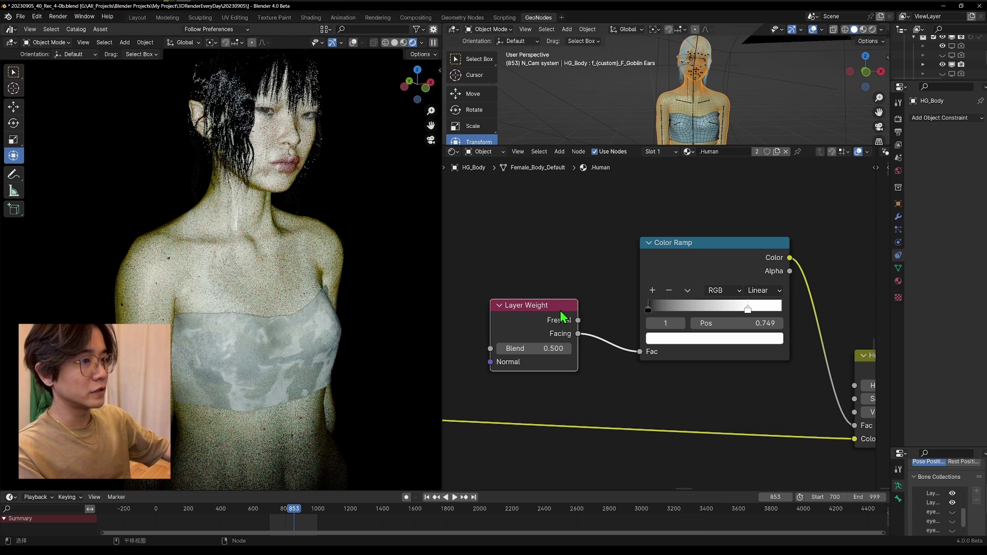
Step: Set the Hue/Saturation/Value node to hue 0.490, saturation 1.200 and value 0.300, and the ramp's light stop to position 0.471 with colour value 0.732
middle_click_drag(553, 308, 512, 311)
scroll(701, 330, "right", 5, "ctrl")
scroll(696, 337, "up", 3)
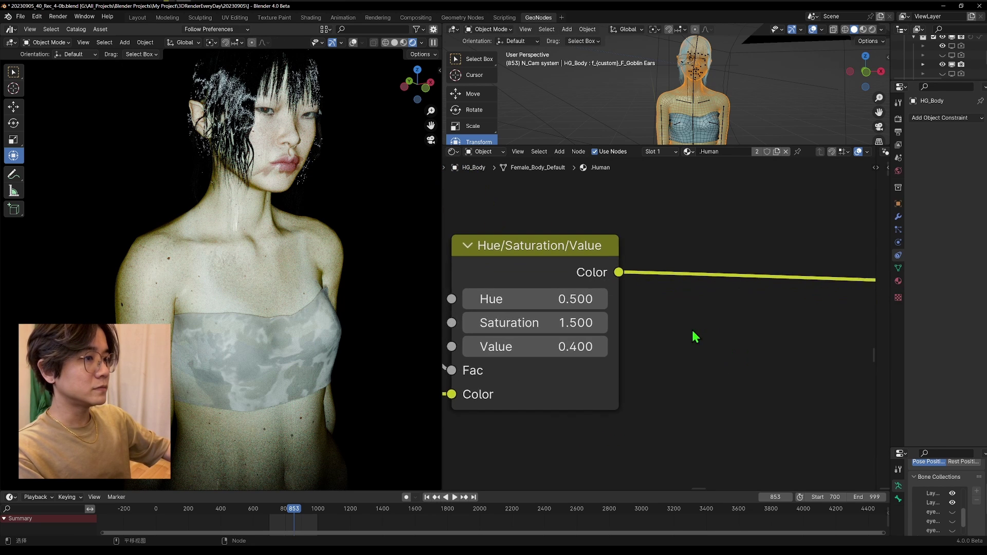
scroll(696, 338, "left", 2, "ctrl")
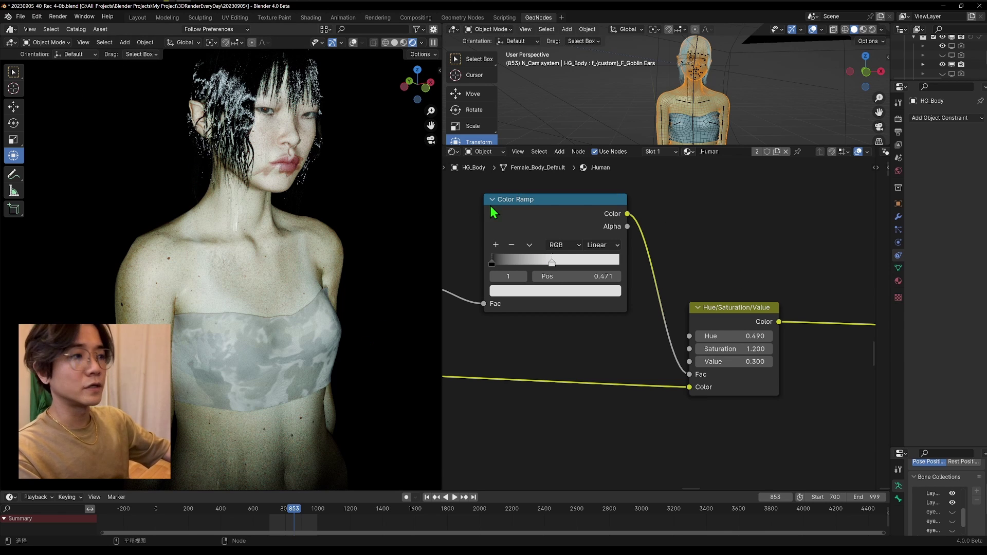
left_click(554, 288)
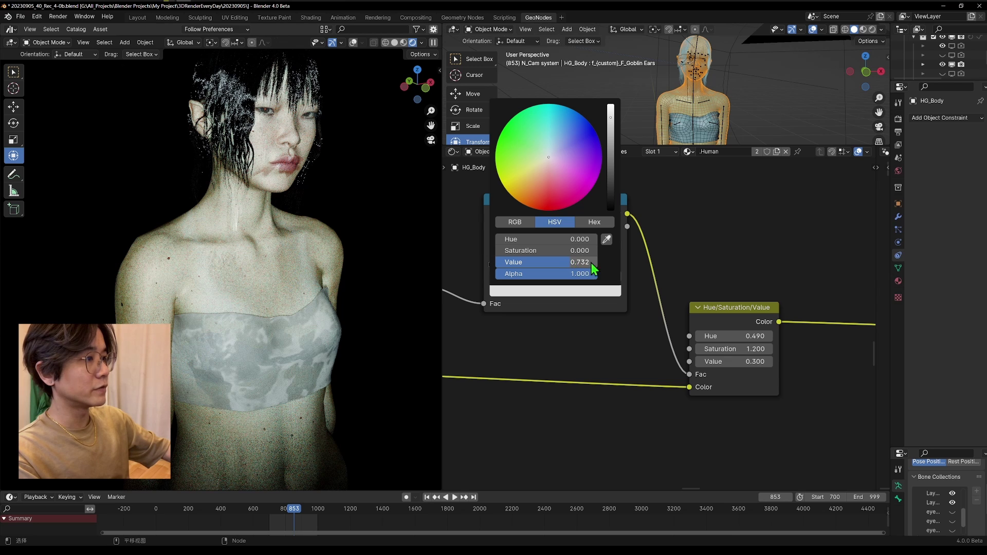
Step: Highlight the texture nodes and their shared group node between the green and blue frames to examine them
scroll(663, 329, "down", 3)
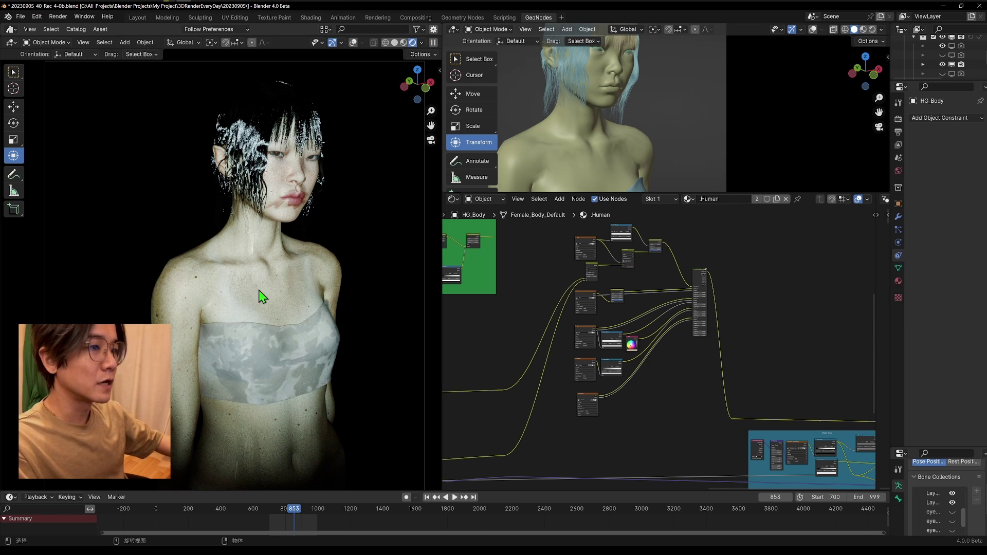
key("a")
key("Home")
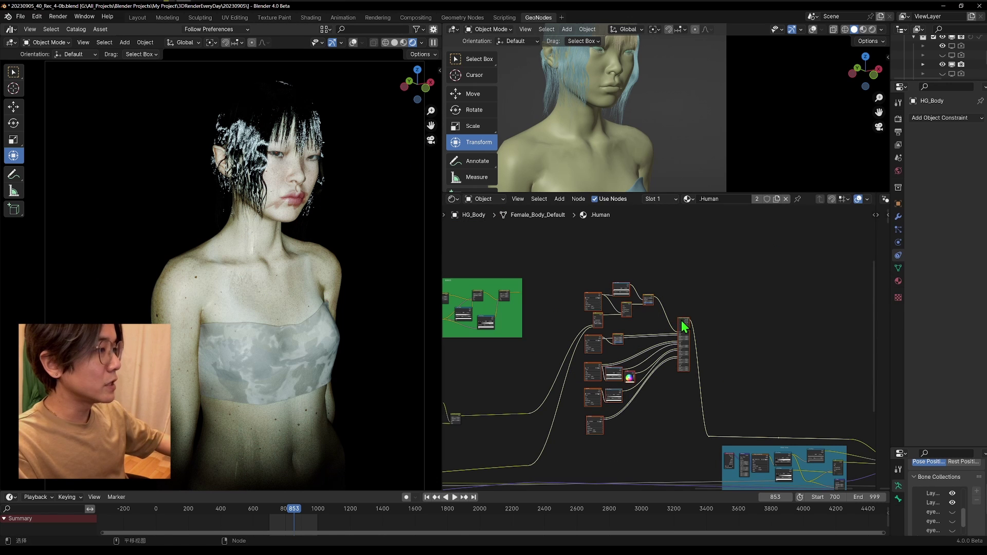
Step: Examine the colour layer group node that combines the skin textures and its opacity and value inputs
left_click_drag(682, 324, 669, 309)
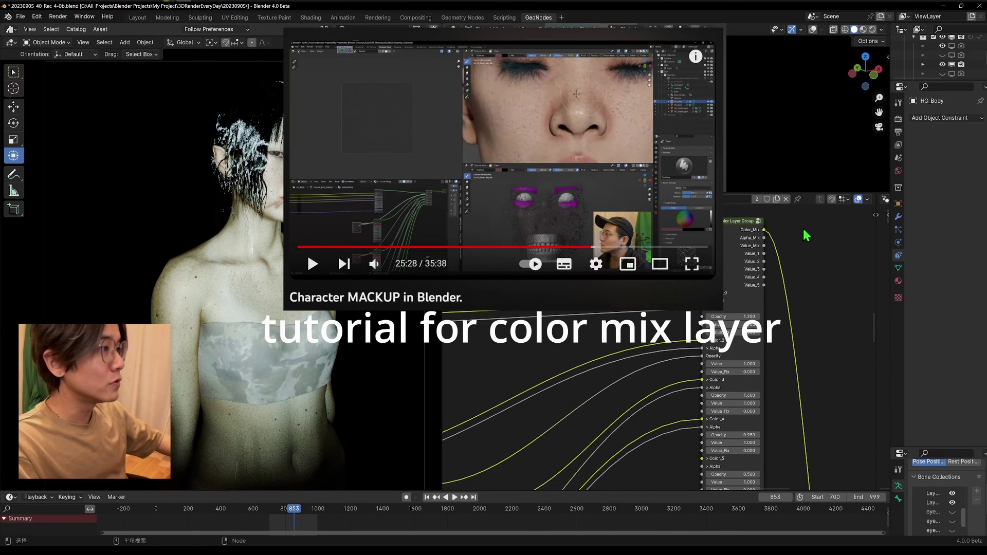
left_click_drag(744, 242, 739, 252)
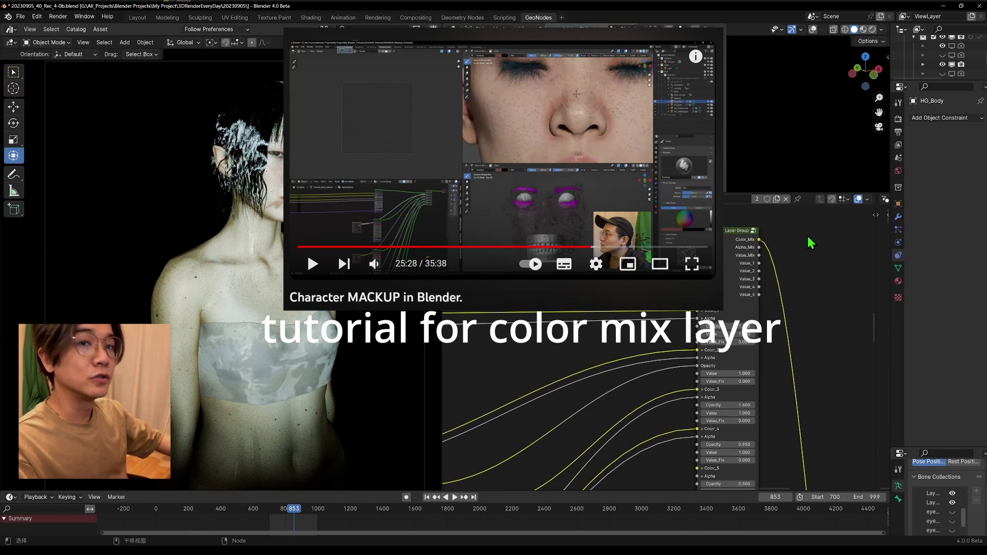
scroll(778, 264, "down", 4)
middle_click_drag(775, 269, 744, 310)
Step: Preview the speckled image texture below the Mix node directly on the body in the main viewport
middle_click_drag(607, 324, 735, 392)
middle_click_drag(616, 362, 769, 415)
scroll(639, 353, "up", 4)
middle_click_drag(638, 336, 613, 487)
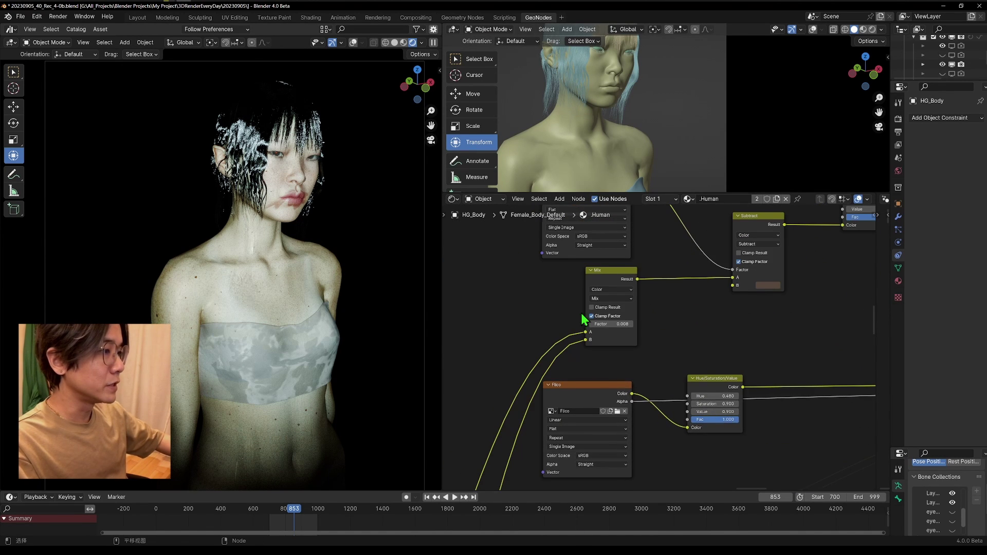
middle_click_drag(582, 314, 584, 344)
left_click(583, 427, "ctrl+shift")
key("z")
scroll(220, 246, "up", 4)
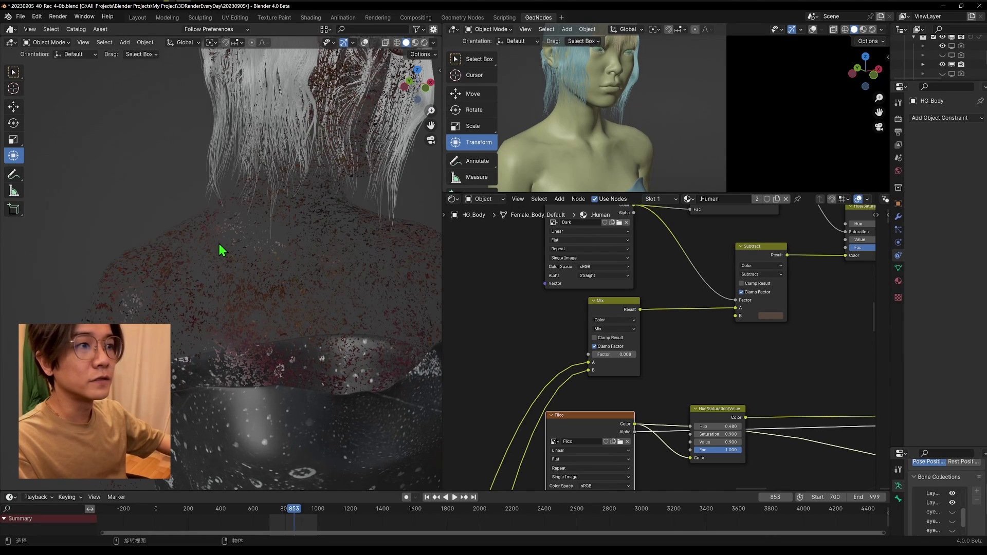
Step: Examine the Lip texture node and preview the lightSkin texture on the body, looking over the whole figure
middle_click_drag(524, 328, 491, 216)
scroll(520, 418, "down", 12)
scroll(555, 308, "up", 7)
middle_click_drag(561, 314, 618, 396)
scroll(611, 374, "up", 7)
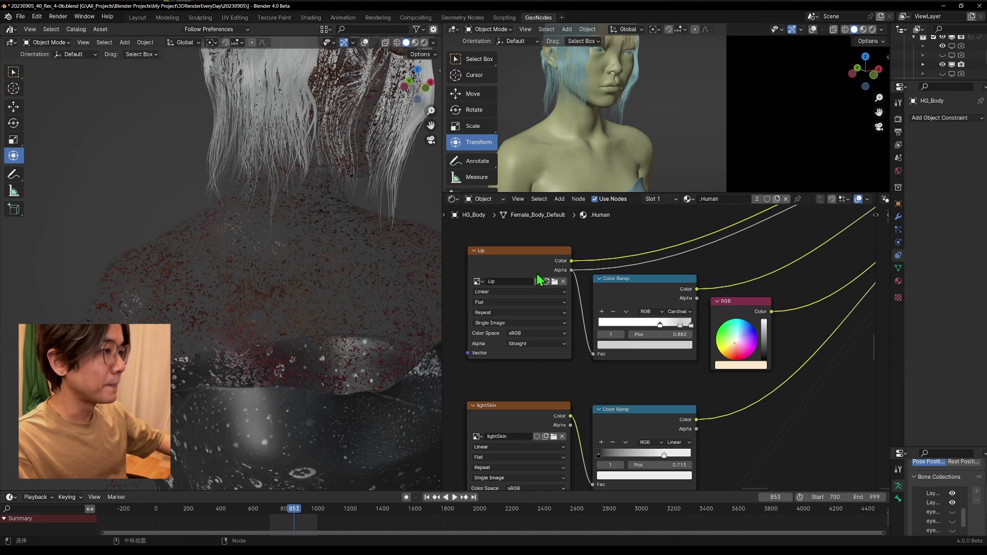
left_click(523, 264)
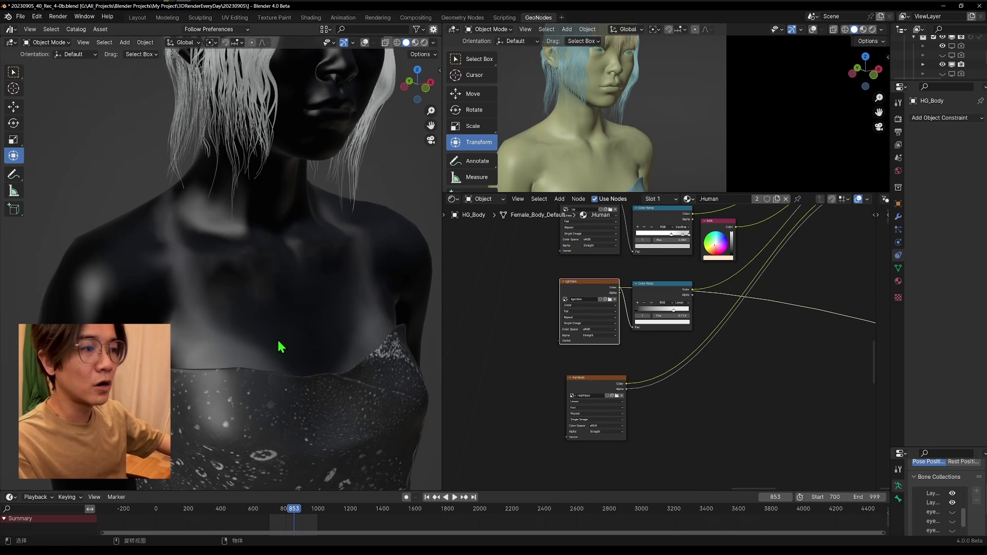
key("KP_0")
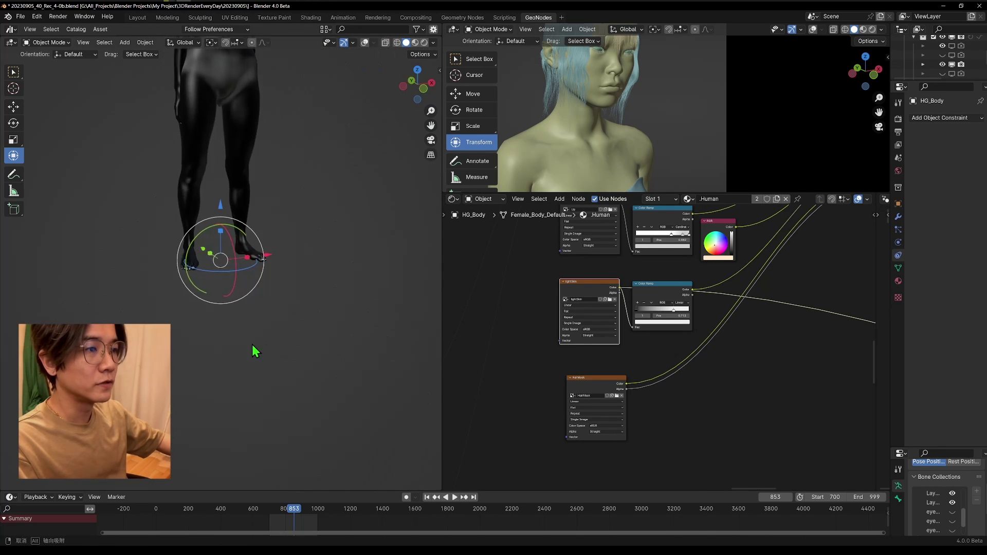
scroll(283, 156, "down", 2)
middle_click_drag(286, 216, 302, 458, "shift")
scroll(194, 282, "up", 6)
middle_click_drag(194, 282, 180, 237)
middle_click_drag(335, 403, 418, 160)
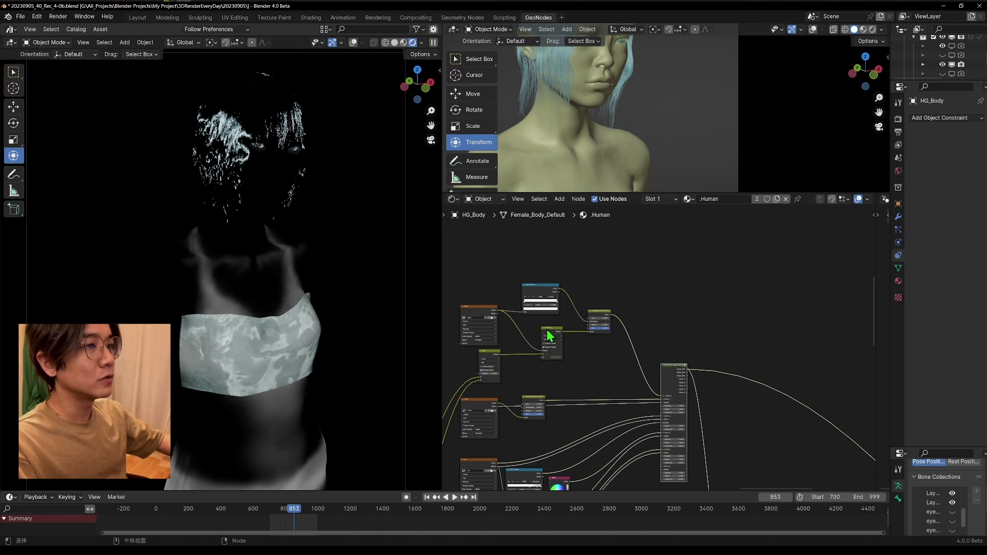
Step: Preview the colour layer group's combined output on the rendered body and trace its connection to the Principled BSDF
scroll(688, 339, "down", 5)
middle_click_drag(689, 339, 441, 148)
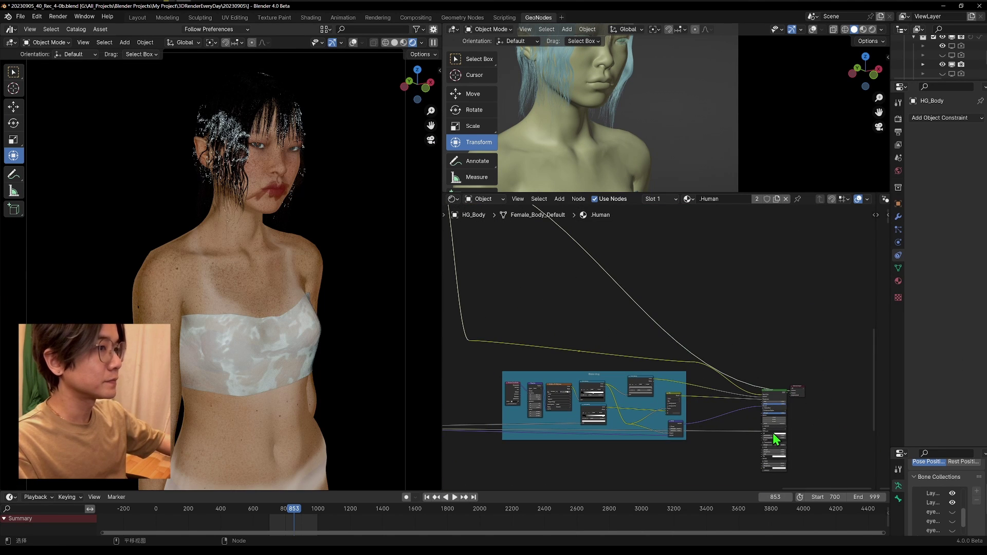
scroll(743, 398, "up", 4)
middle_click_drag(743, 397, 564, 335)
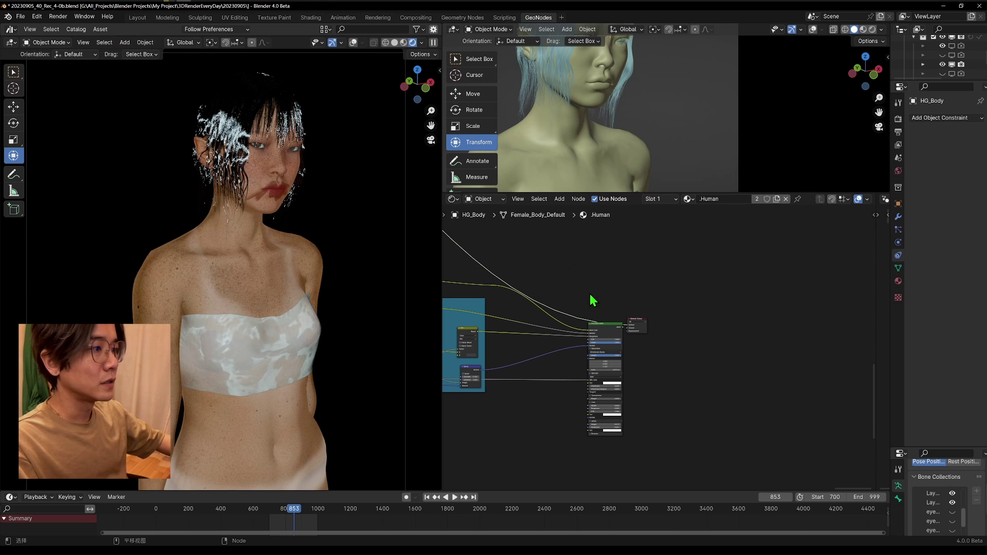
scroll(592, 306, "up", 4)
middle_click_drag(514, 360, 447, 434)
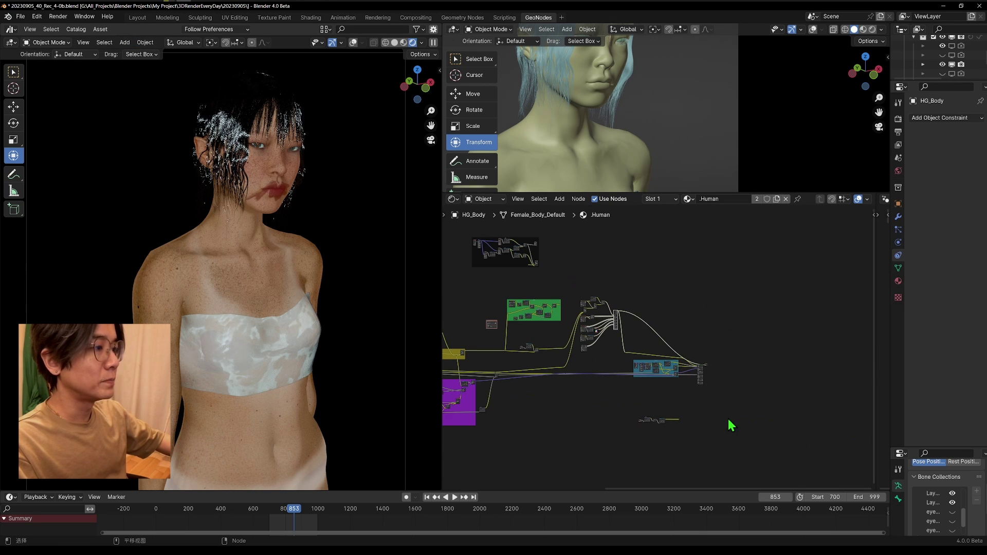
scroll(728, 409, "up", 2)
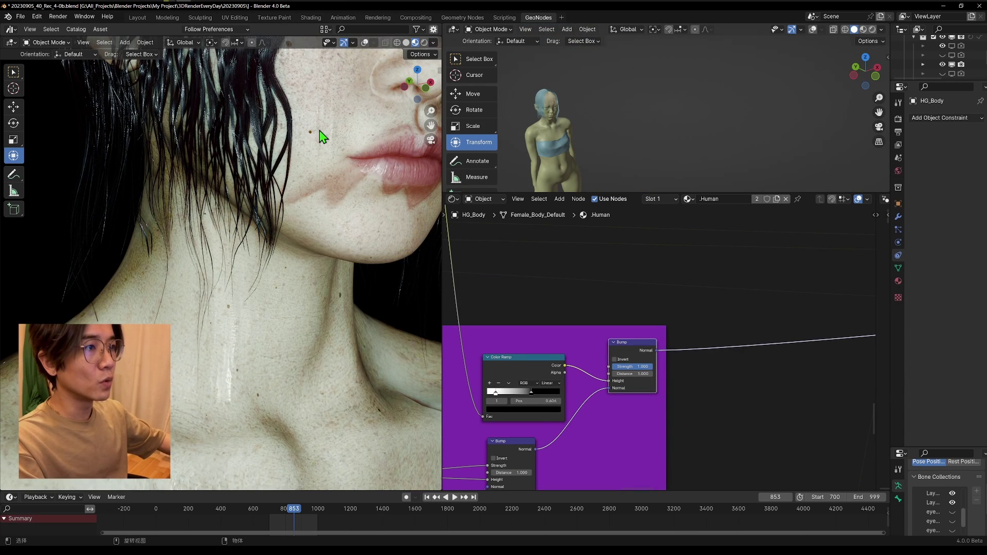
Step: Show the face in rendered shading and preview the Water drup frame's image texture on the skin
middle_click_drag(323, 136, 264, 253, "shift")
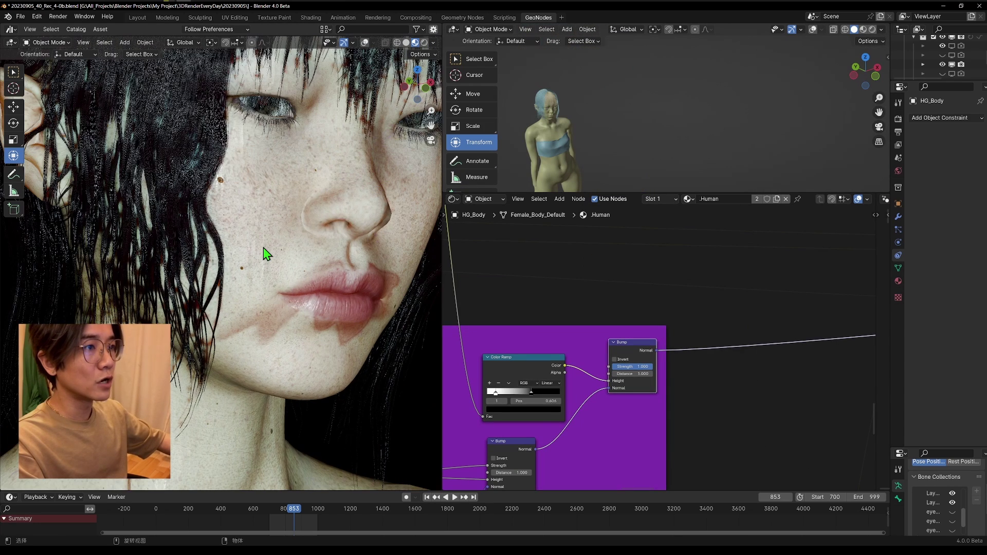
left_click(424, 43)
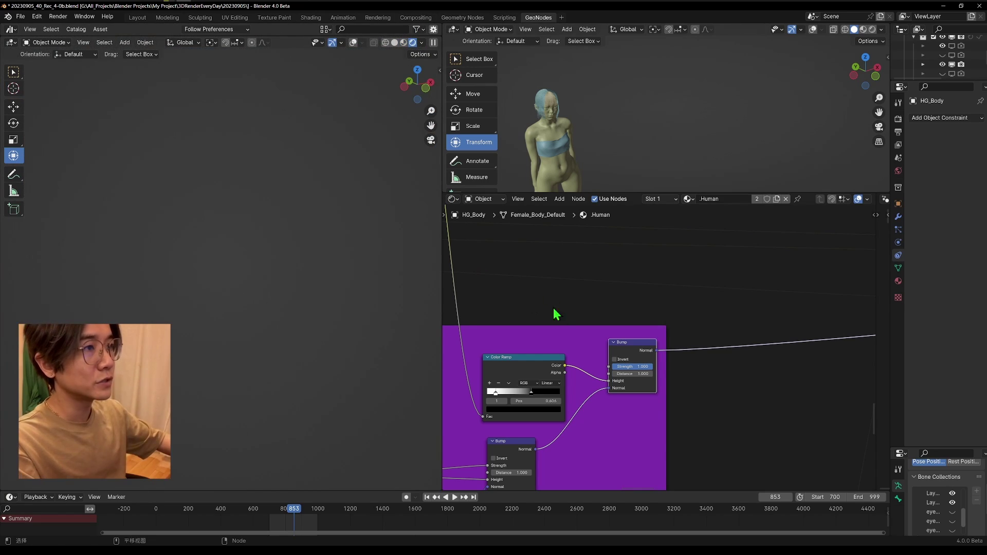
scroll(555, 313, "down", 6)
middle_click_drag(555, 313, 751, 379)
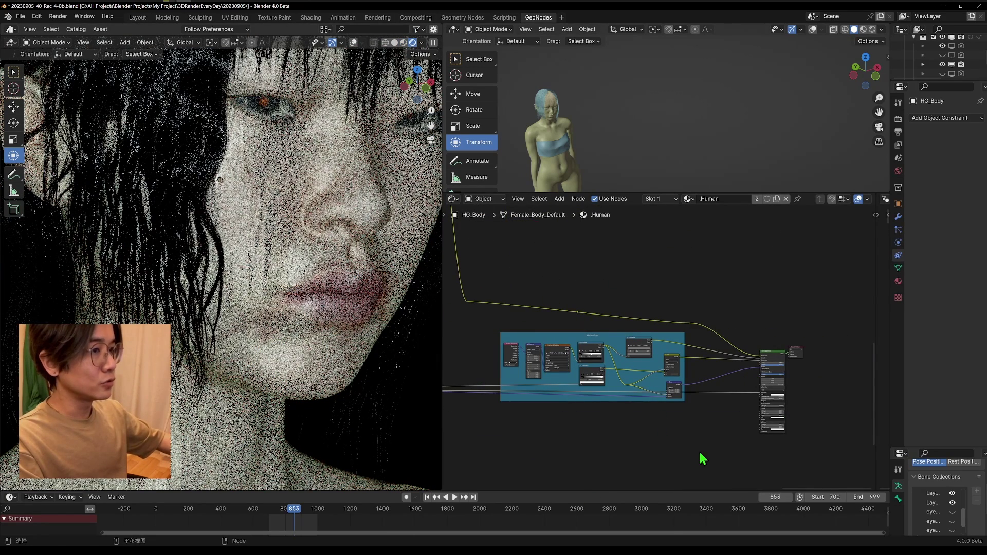
scroll(476, 339, "up", 6)
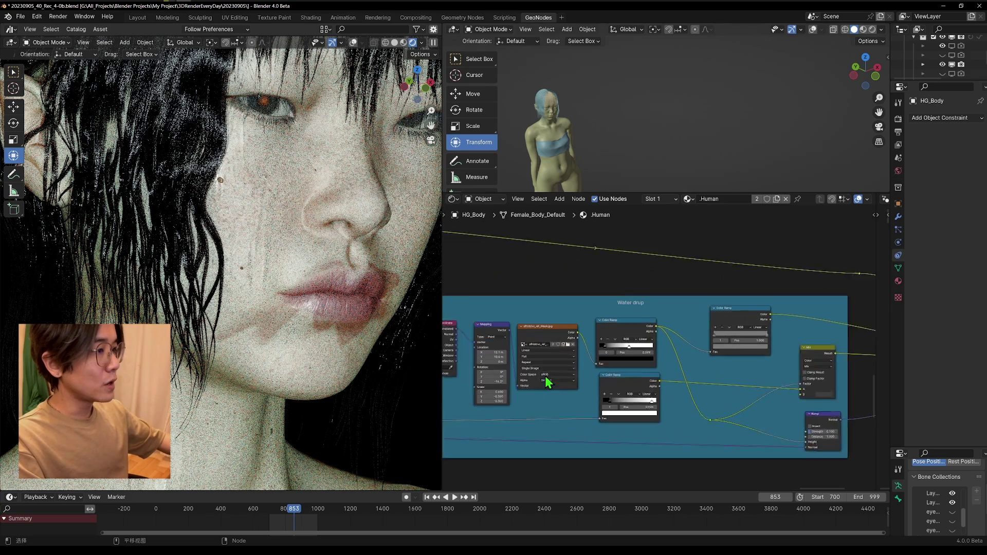
left_click_drag(525, 318, 531, 307)
scroll(348, 286, "down", 10)
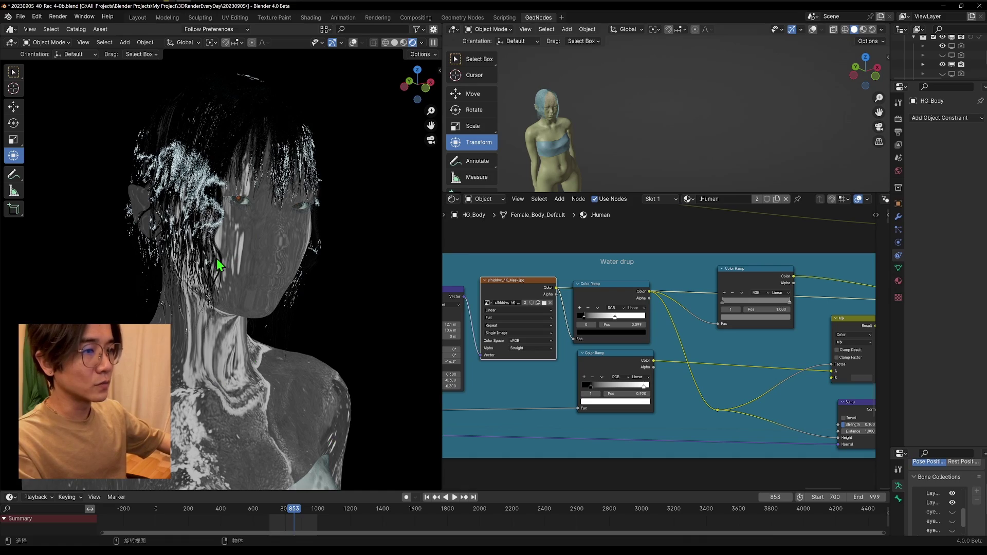
Step: Restore the Principled BSDF as the surface shader of the .Human material
scroll(704, 335, "down", 4)
middle_click_drag(707, 337, 397, 306)
left_click(712, 299, "ctrl+shift")
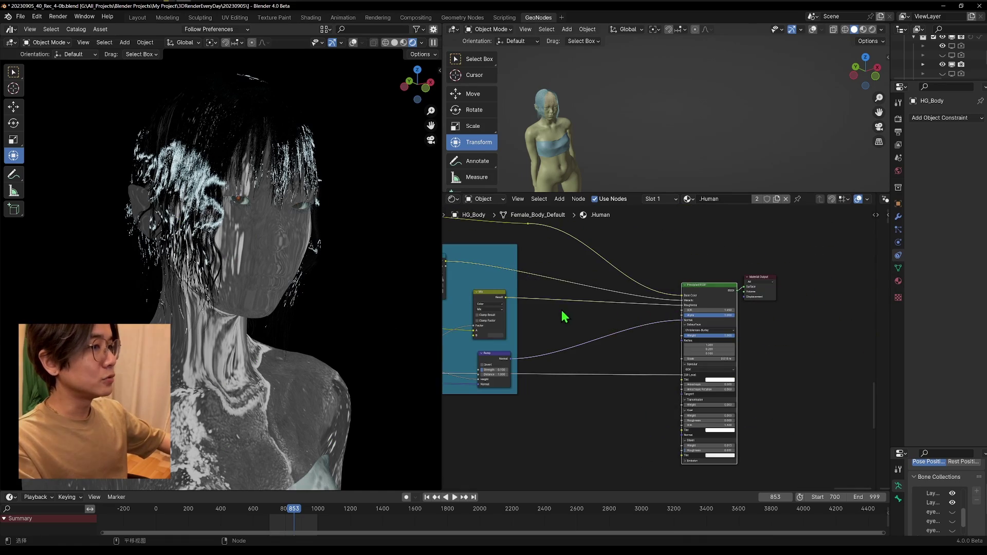
middle_click_drag(562, 313, 448, 333)
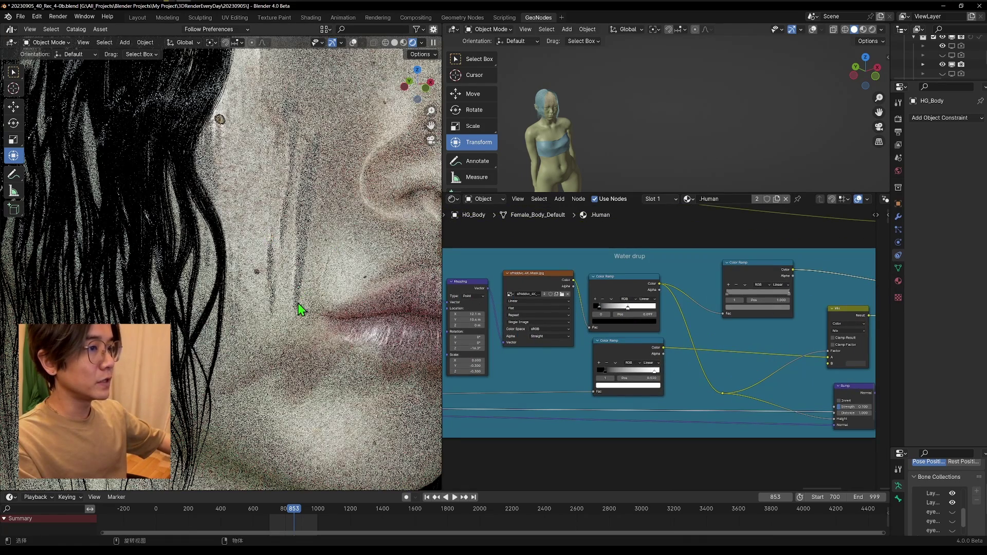
Step: Examine how the Water drup frame's Color Ramp, Mix and Bump nodes feed the Principled BSDF, comparing the wet skin render
scroll(780, 338, "down", 4)
middle_click_drag(632, 278, 537, 309)
middle_click_drag(693, 327, 495, 334)
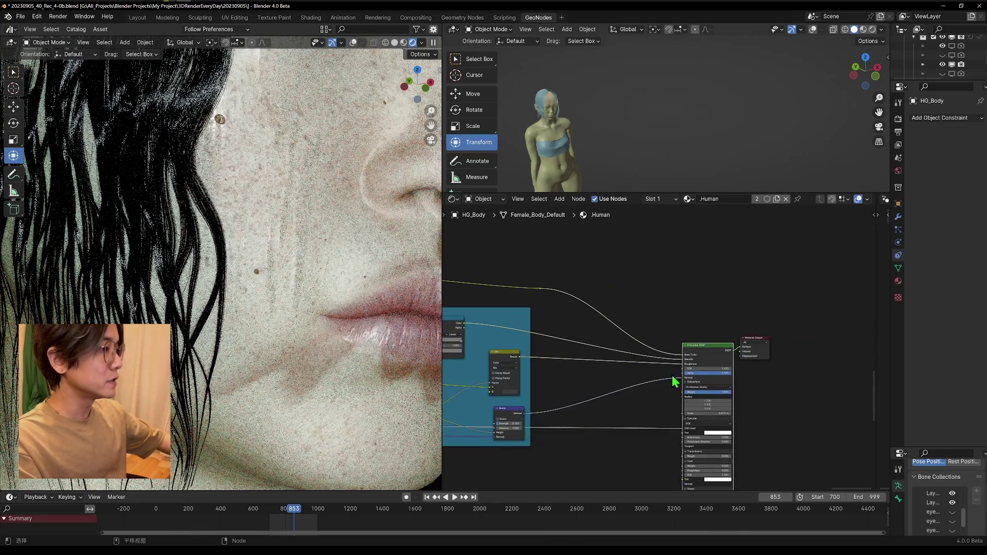
scroll(673, 381, "up", 2)
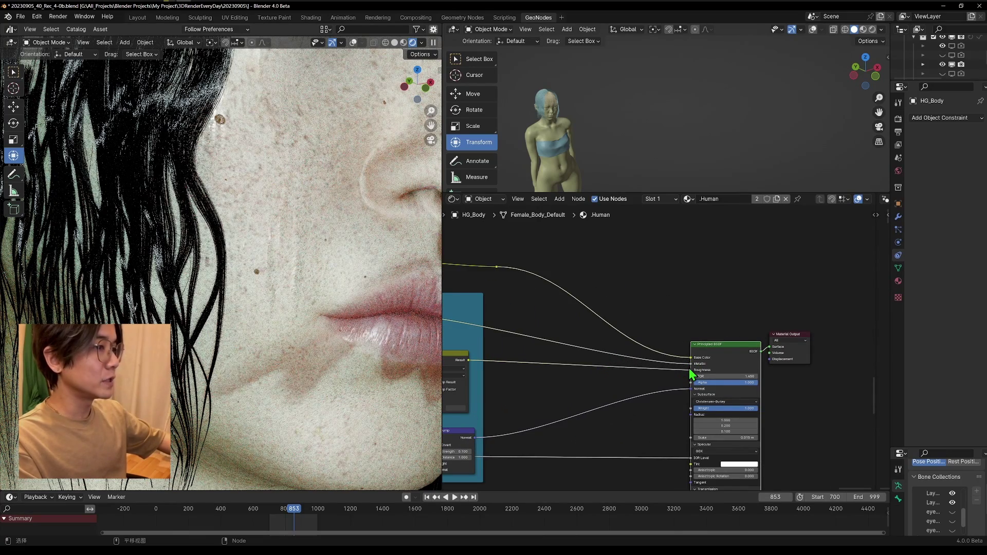
scroll(636, 406, "down", 2)
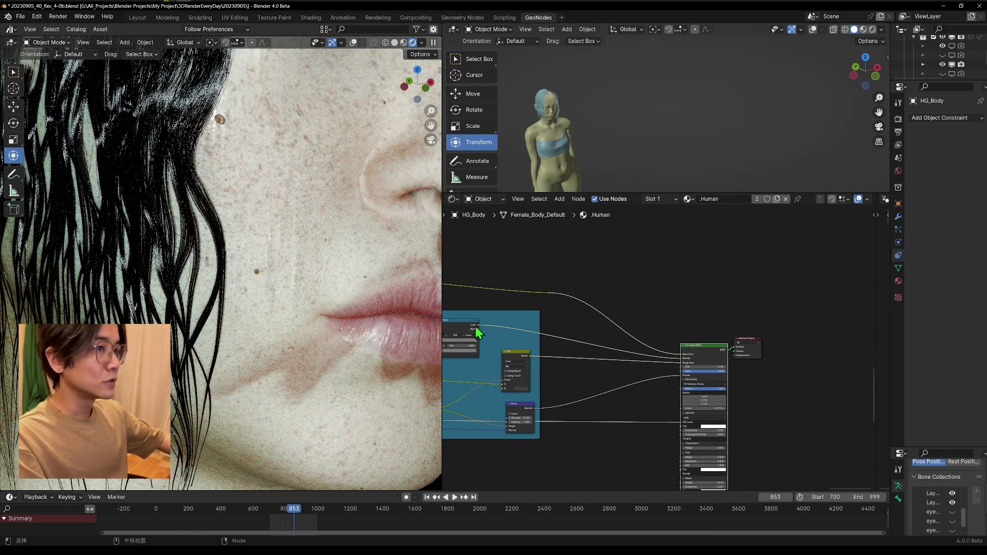
scroll(276, 221, "down", 5)
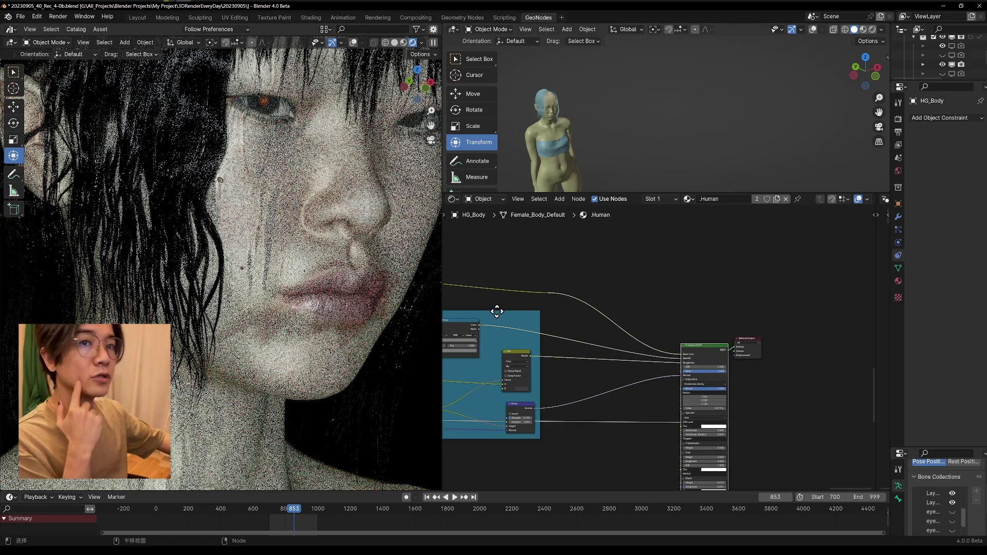
middle_click_drag(497, 311, 621, 322)
scroll(621, 322, "up", 1)
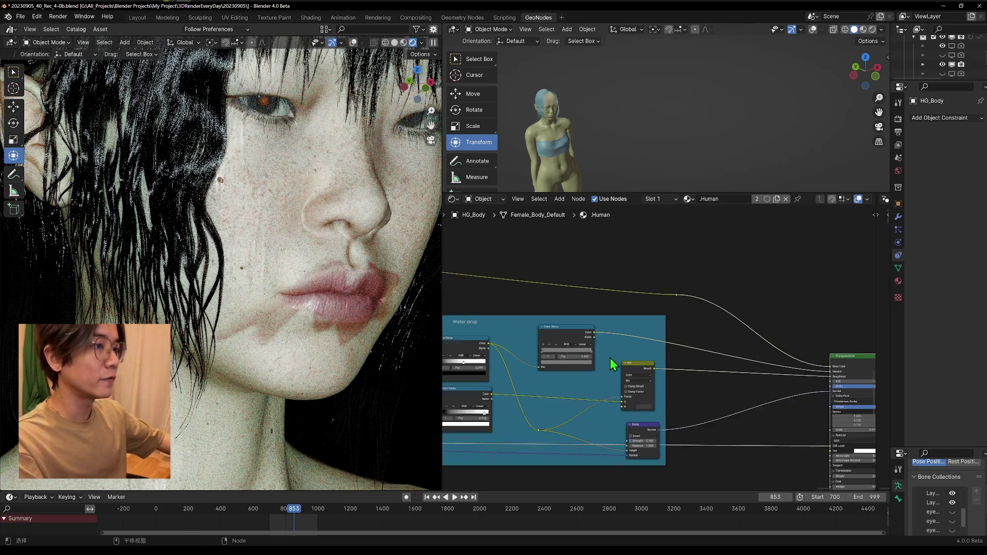
scroll(609, 361, "up", 2)
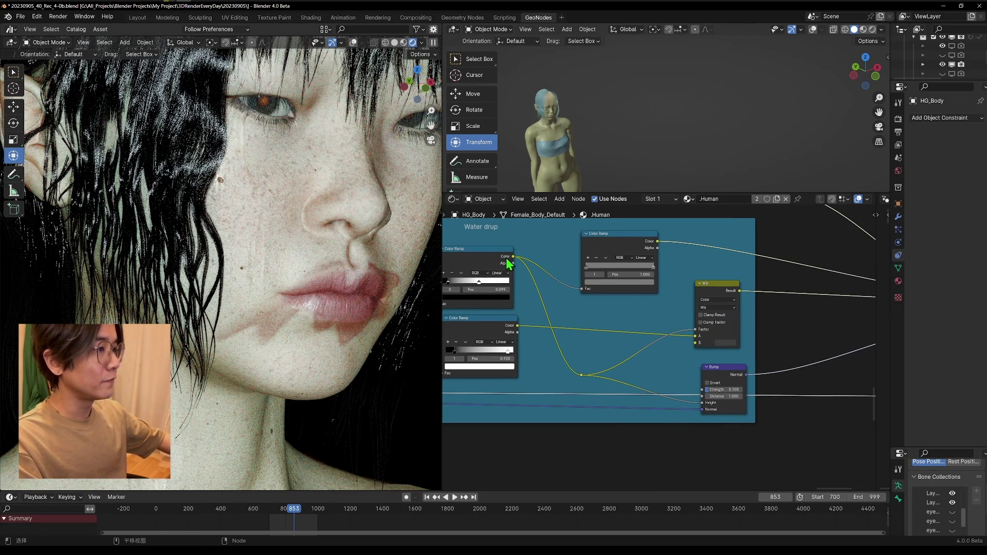
scroll(724, 369, "up", 1)
middle_click_drag(724, 369, 548, 395)
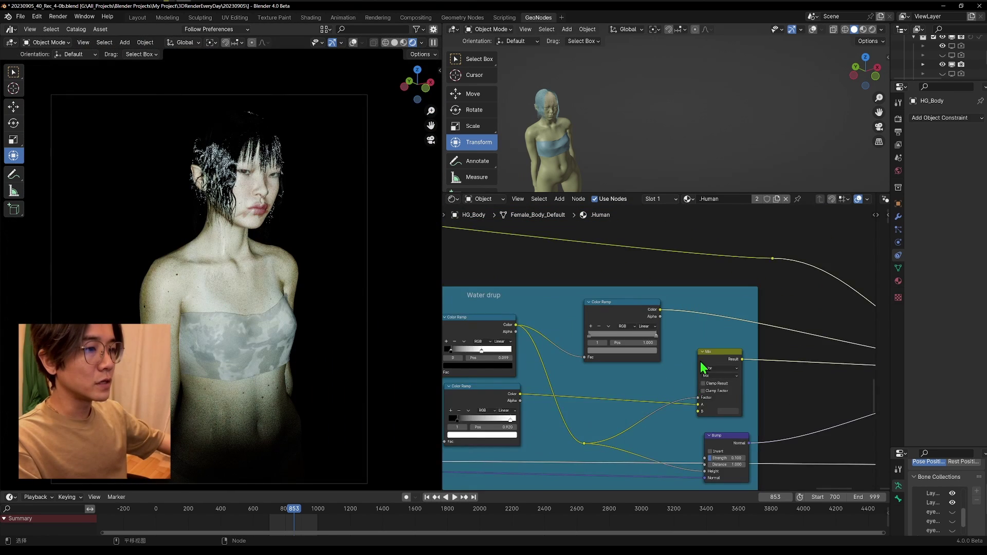
middle_click_drag(701, 366, 628, 385)
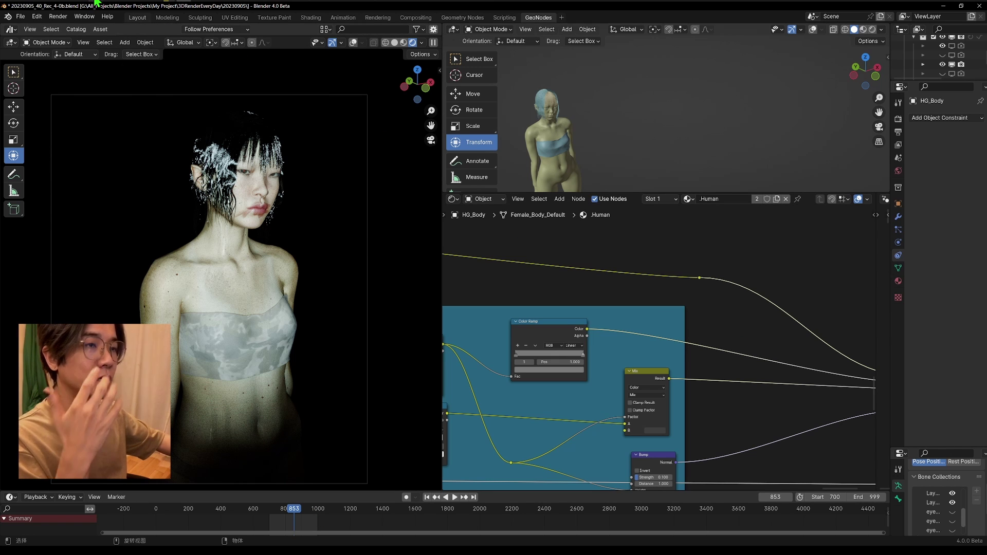
Step: Switch to PotPlayer to examine the rendered clip 0000-2000_02.mp4, and return to Blender
mouse_move(96, 3)
mouse_move(153, 10)
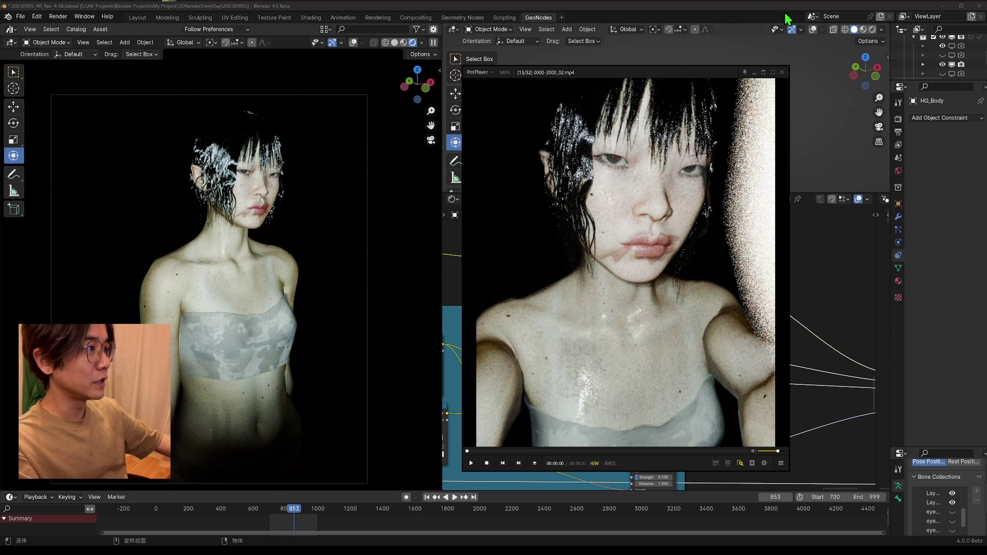
left_click(754, 74)
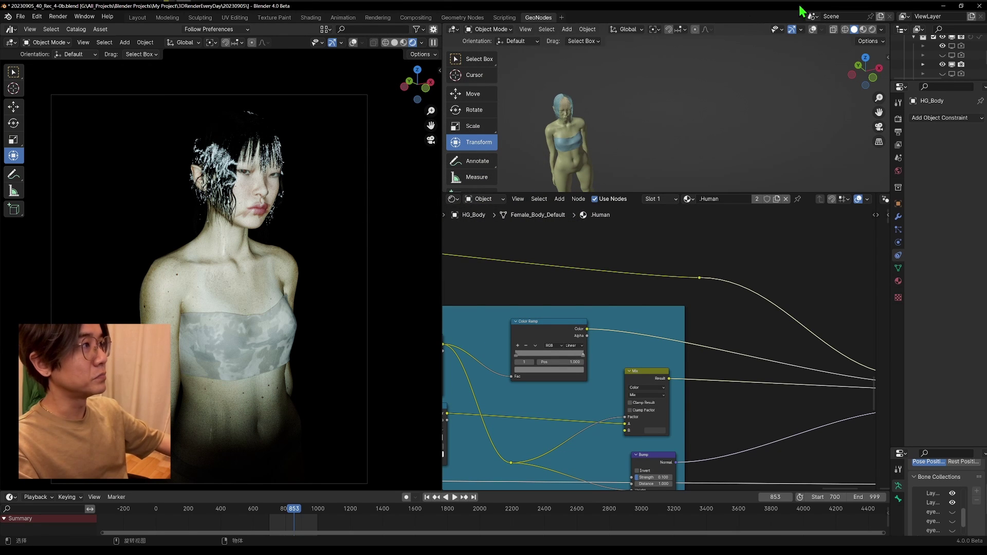
Step: Show the overlays in the secondary viewport and orbit around the character and camera setup
left_click(812, 30)
middle_click_drag(595, 125, 643, 112)
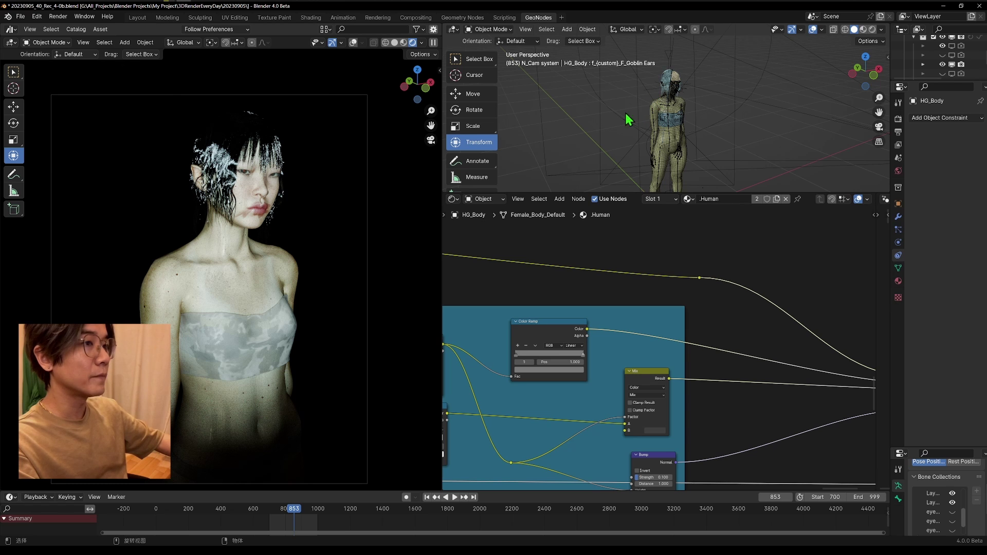
scroll(700, 288, "down", 2)
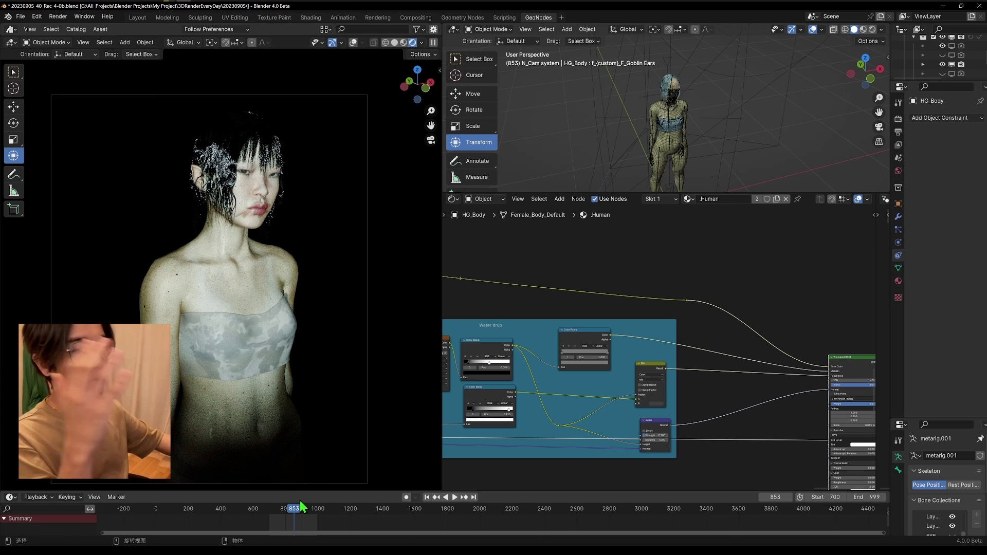
Step: Enable Motion Blur in the render settings and examine its position and shutter options
scroll(832, 344, "down", 2)
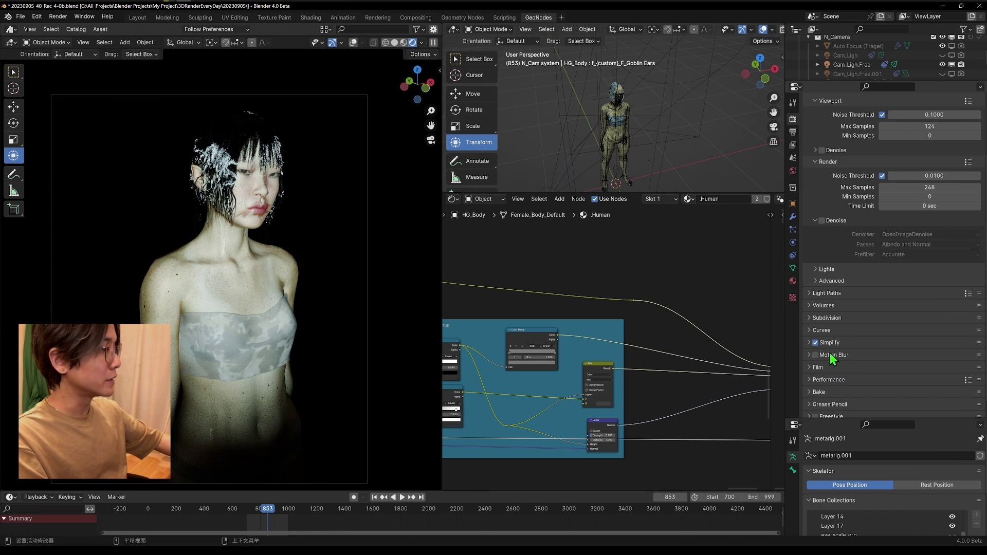
left_click(806, 356)
scroll(819, 335, "down", 2)
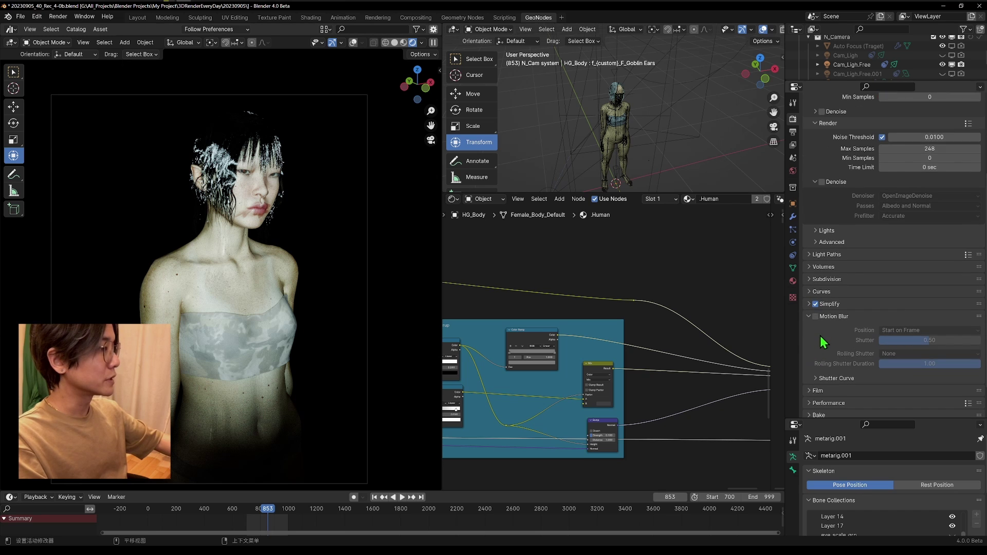
left_click(815, 317)
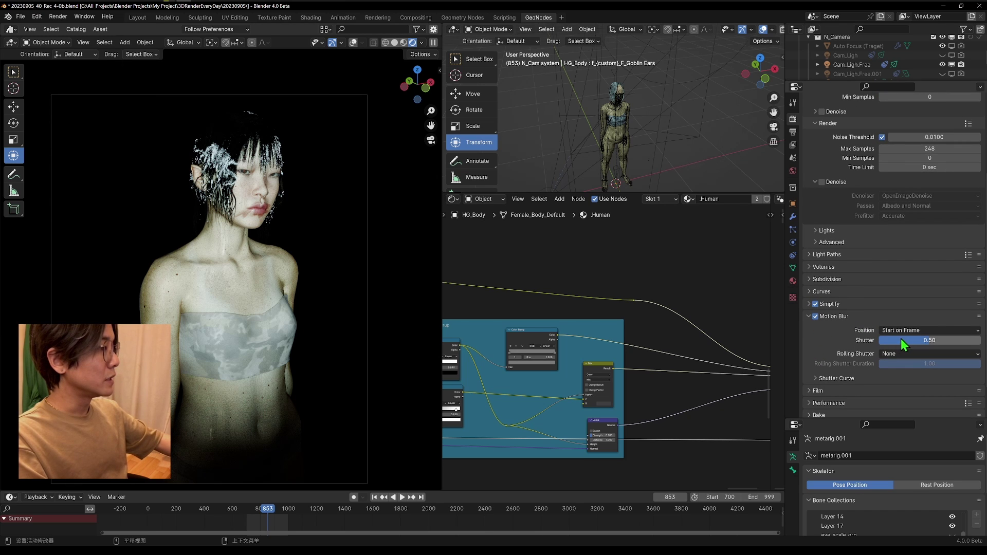
scroll(868, 344, "down", 2)
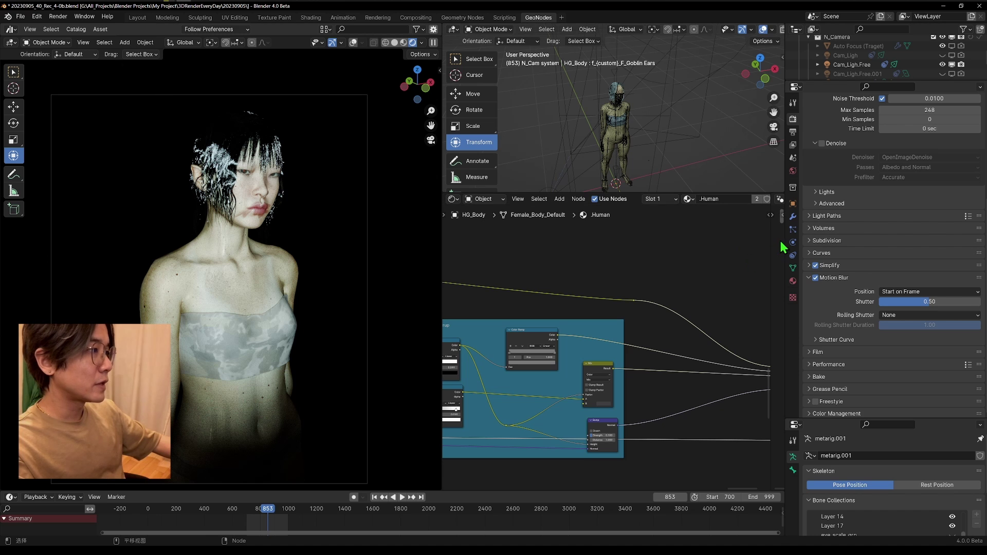
Step: Enlarge the secondary viewport area and examine the character's eye, eyelash and face meshes through the camera
left_click_drag(785, 241, 812, 241)
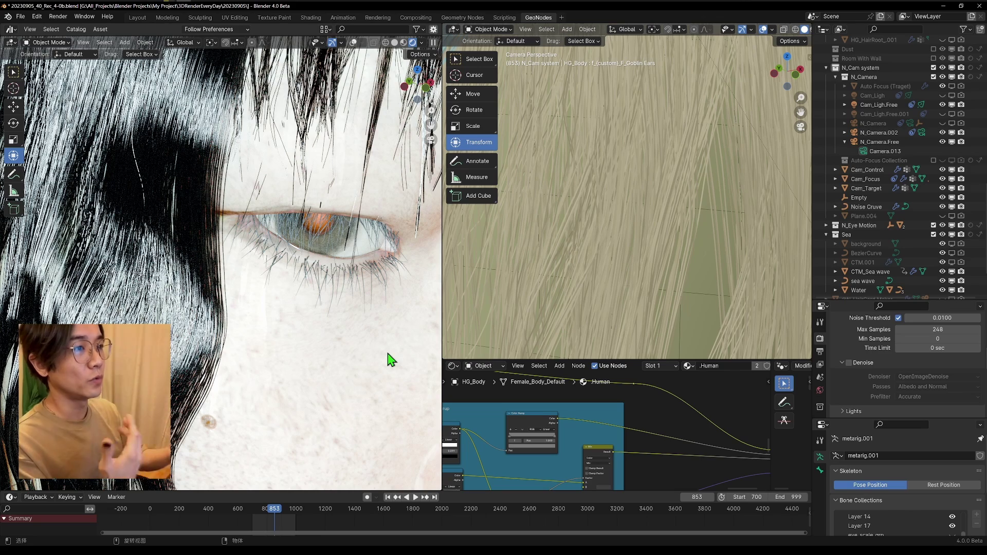
scroll(578, 254, "down", 8)
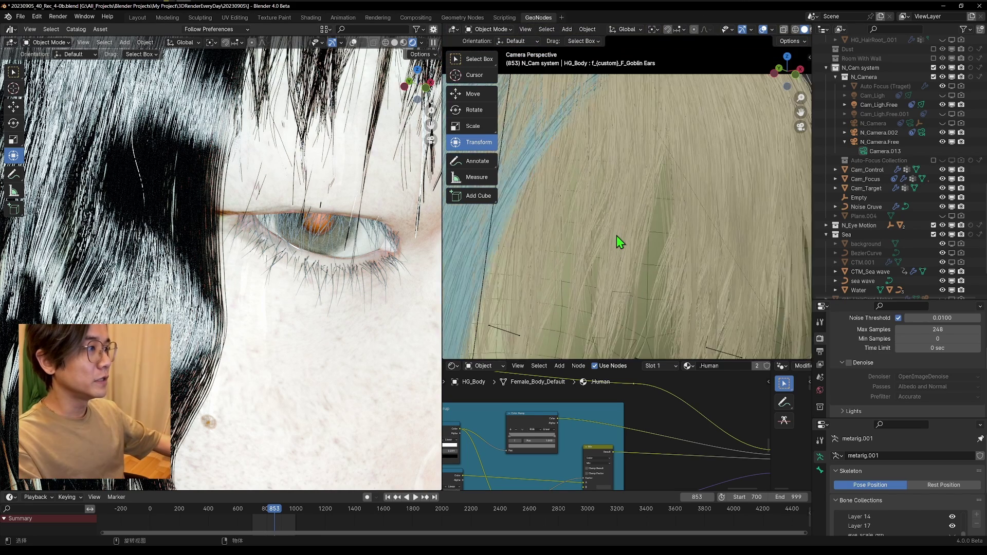
mouse_move(645, 265)
middle_mouse_down("shift")
mouse_move(634, 127)
mouse_move(630, 275)
middle_mouse_up("shift")
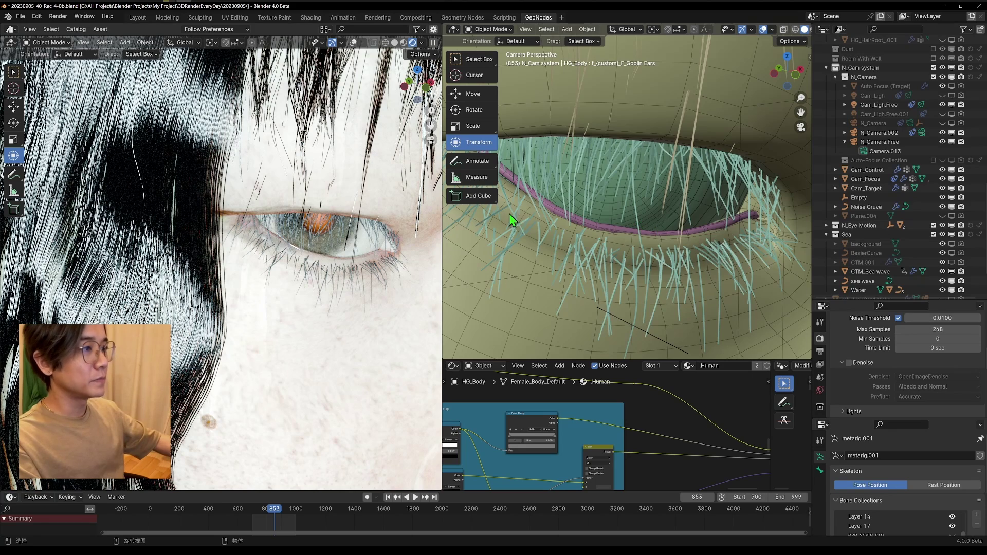
scroll(509, 214, "down", 8)
middle_click_drag(664, 277, 645, 218, "shift")
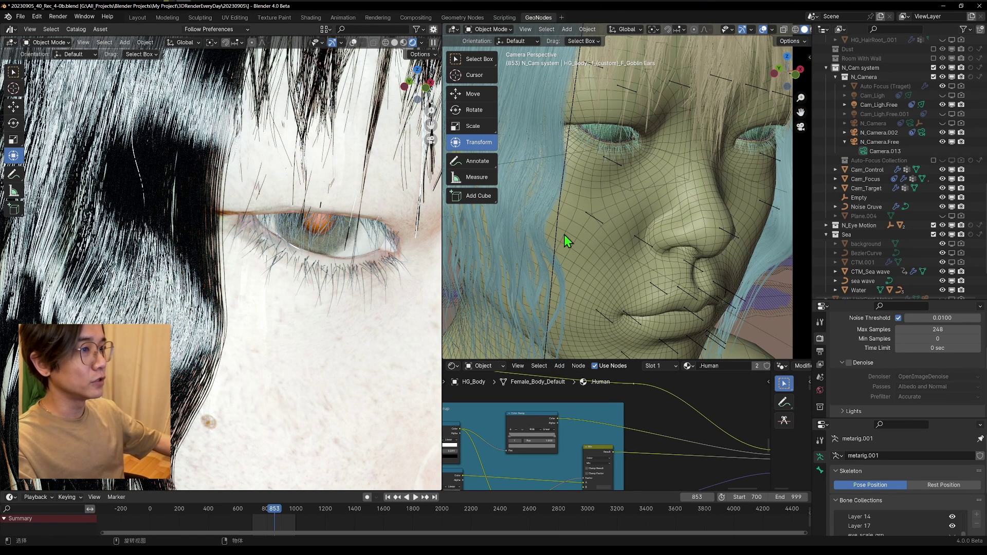
scroll(687, 259, "down", 6)
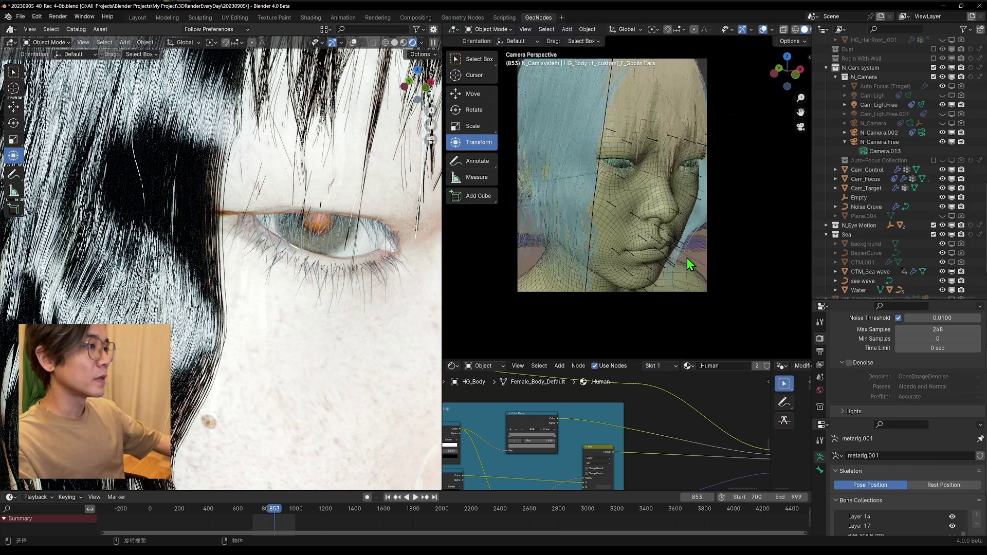
Step: Fly the camera back to frame the character standing in the water, and examine the body mesh's cut edge and the rendered reflection
key("shift+grave")
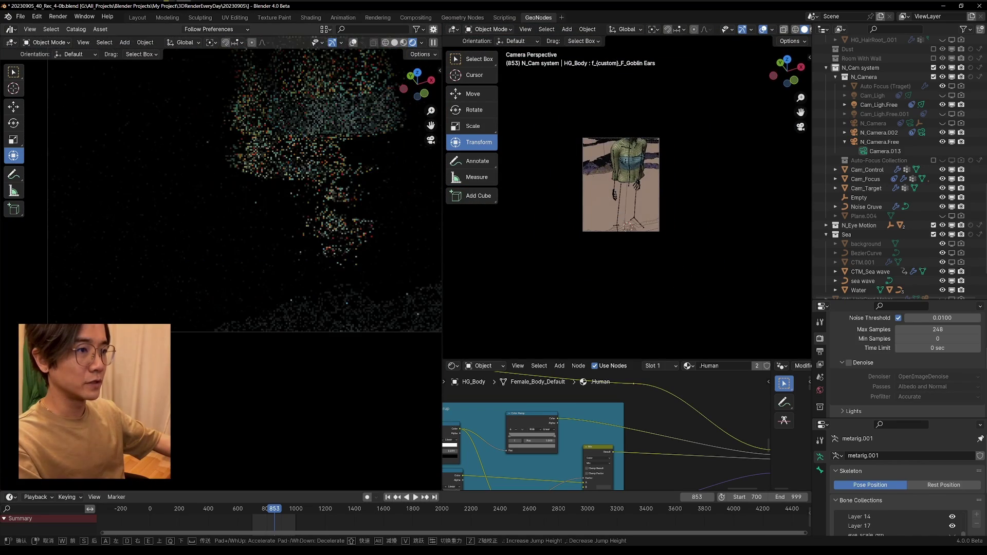
left_click(301, 212)
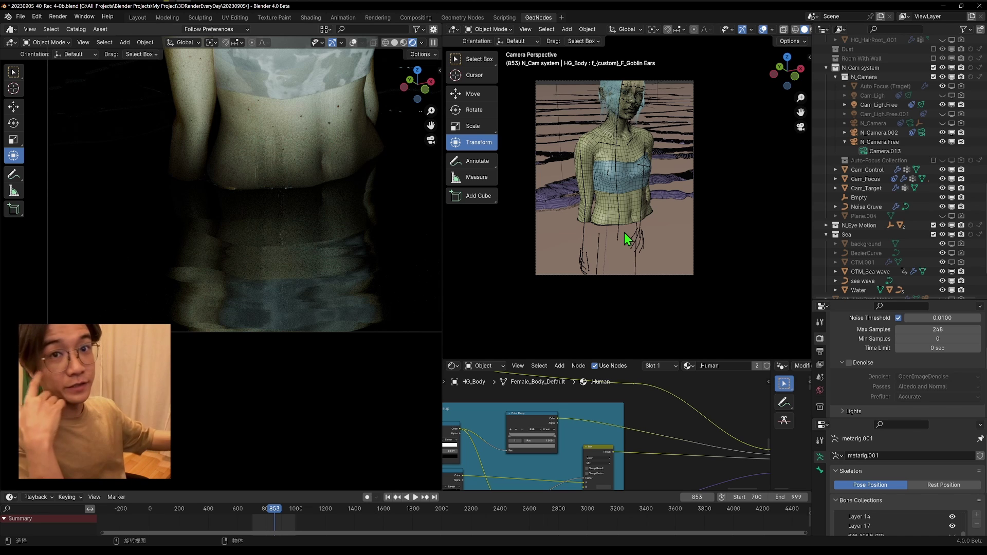
scroll(629, 229, "up", 5)
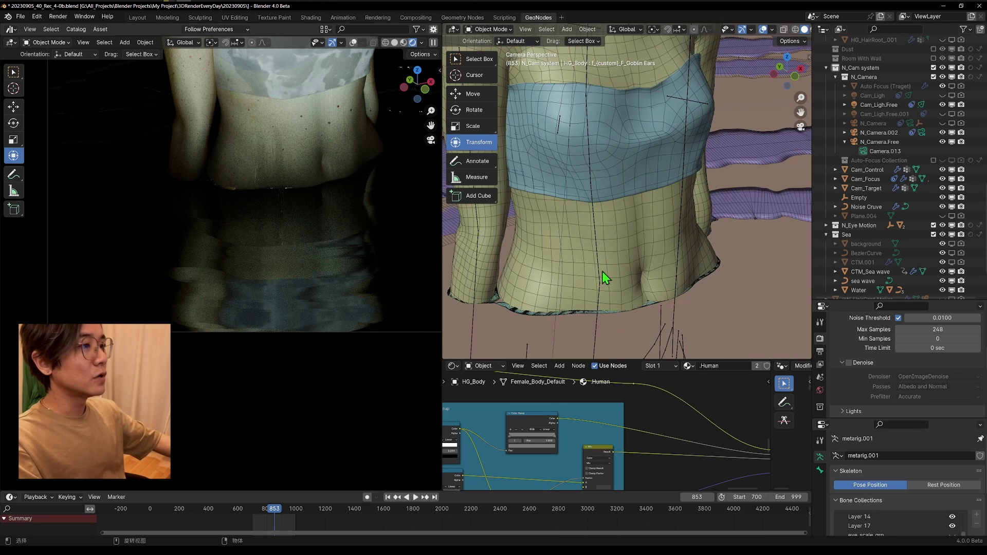
scroll(590, 288, "up", 3)
middle_click_drag(596, 296, 692, 149, "shift")
scroll(692, 149, "down", 5)
middle_click_drag(693, 149, 661, 355, "shift")
scroll(662, 207, "down", 5)
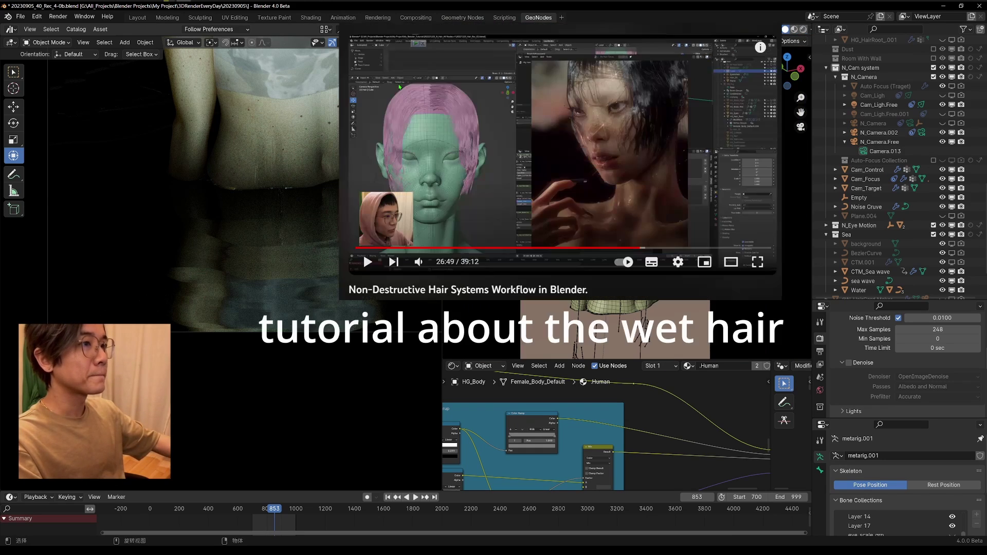
middle_click_drag(349, 158, 329, 378, "shift")
scroll(329, 378, "down", 3)
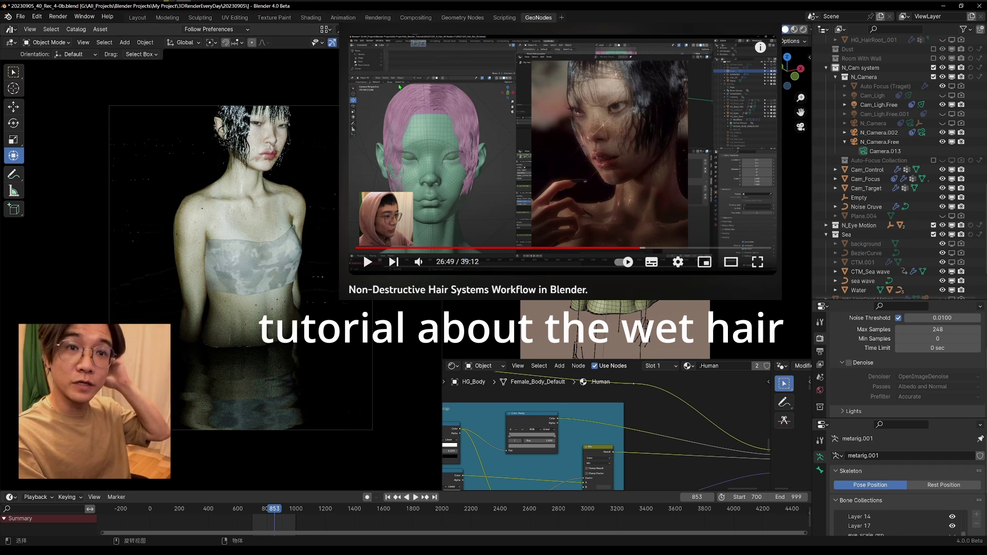
Step: Select the N_Eye Motion_Look At control beside the character's face and examine it together with the eyes
scroll(565, 171, "up", 4)
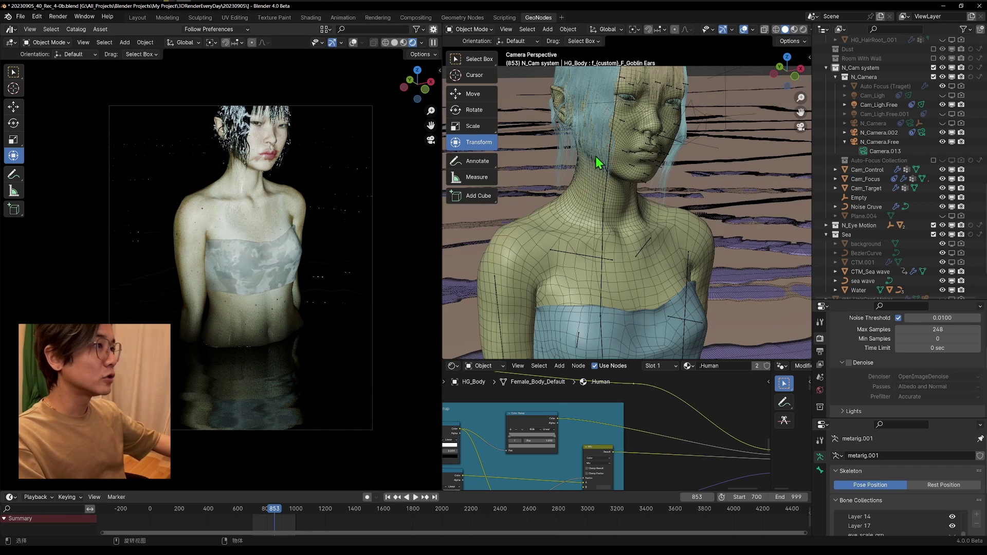
middle_click_drag(595, 157, 584, 258, "shift")
scroll(584, 258, "up", 5)
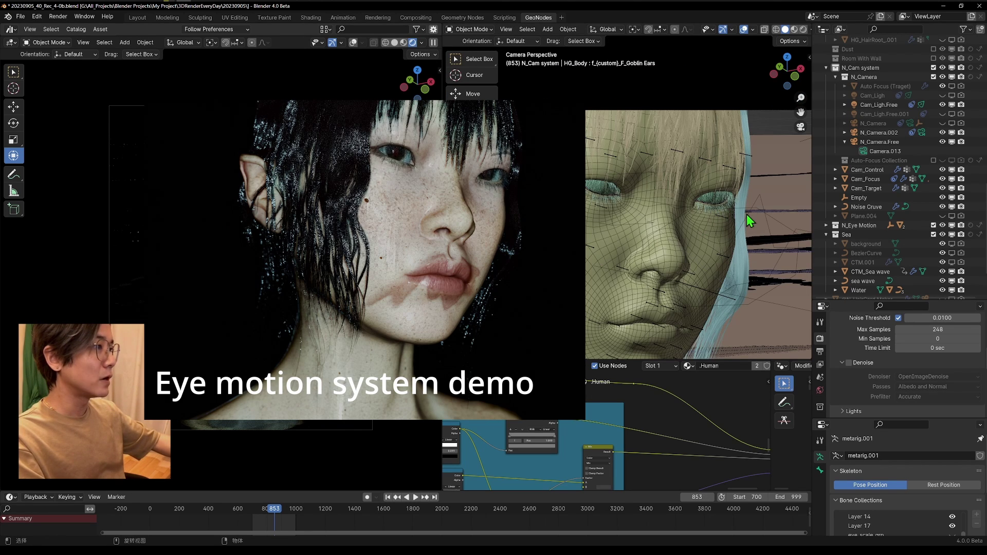
left_click(747, 215)
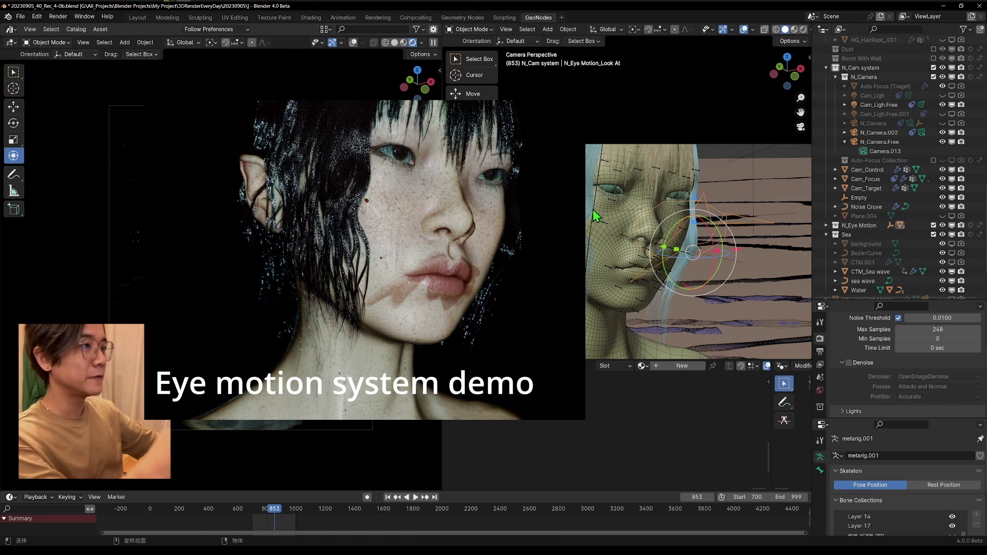
scroll(609, 212, "up", 4)
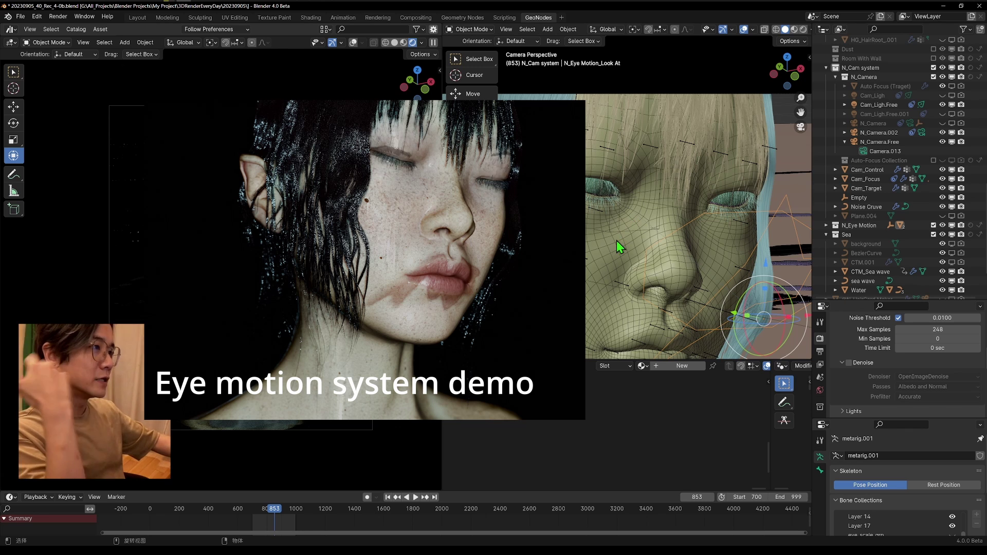
scroll(614, 287, "down", 3)
scroll(627, 283, "up", 2)
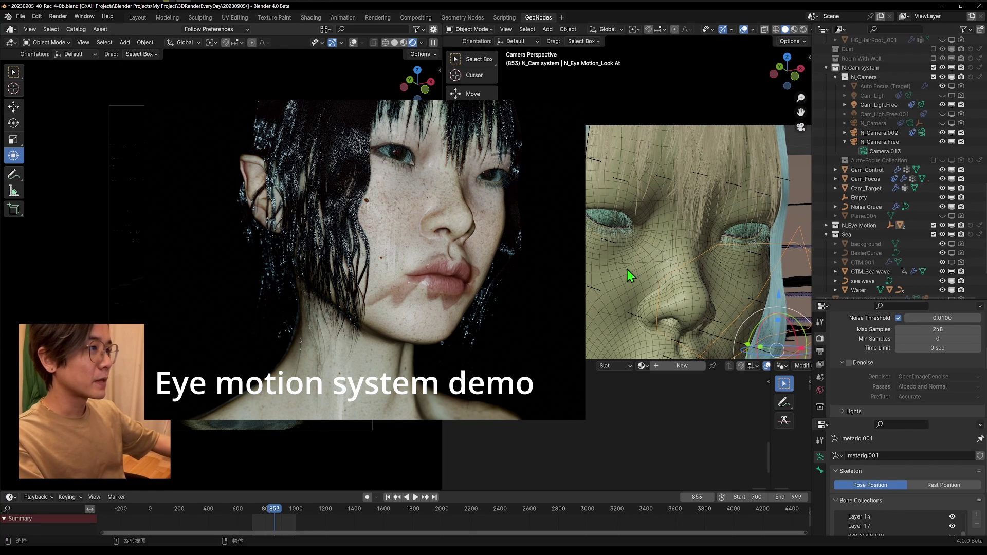